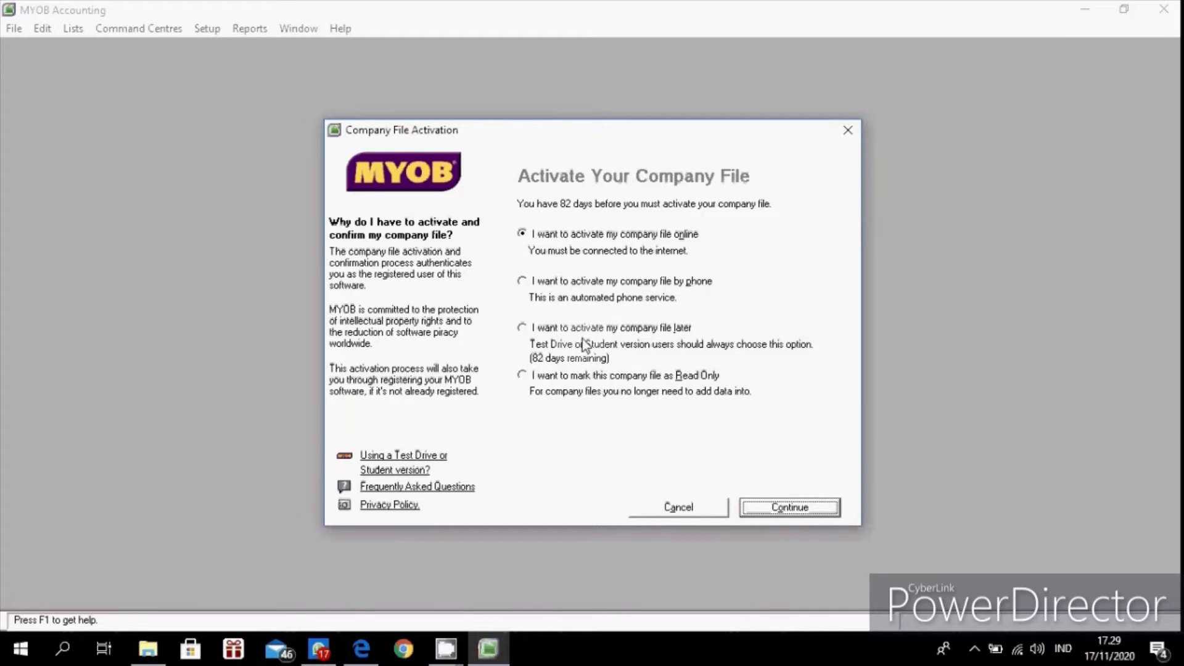
Step: Choose to activate the company file later and acknowledge the remaining activation period notice
left_click(572, 330)
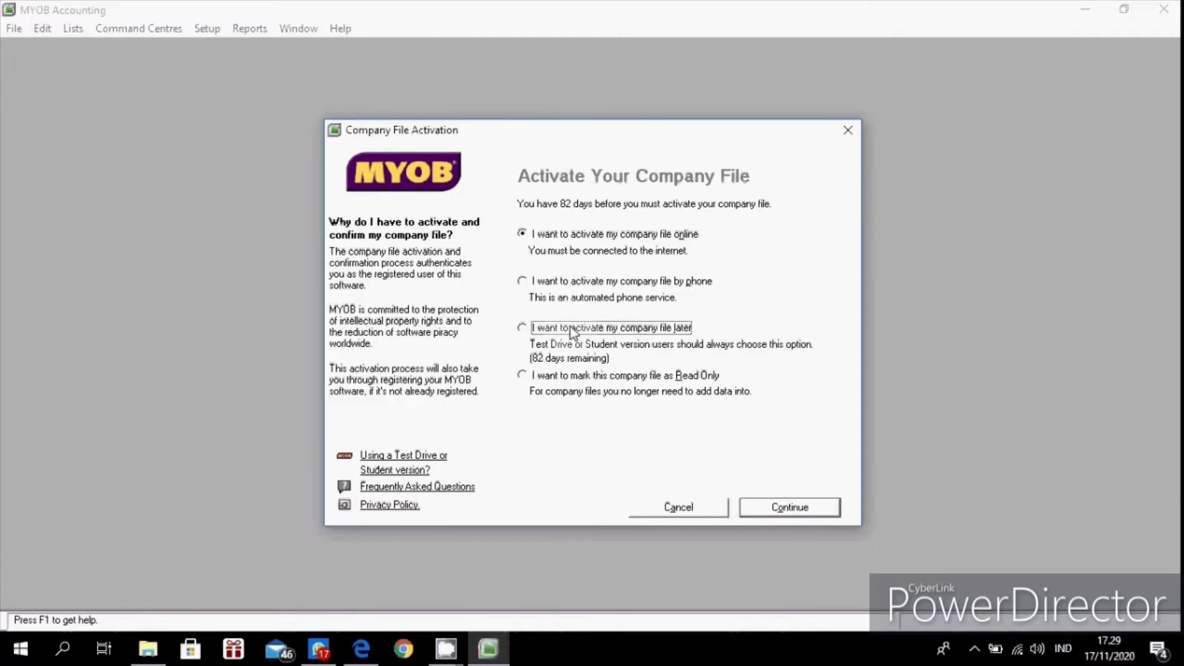
left_click(778, 508)
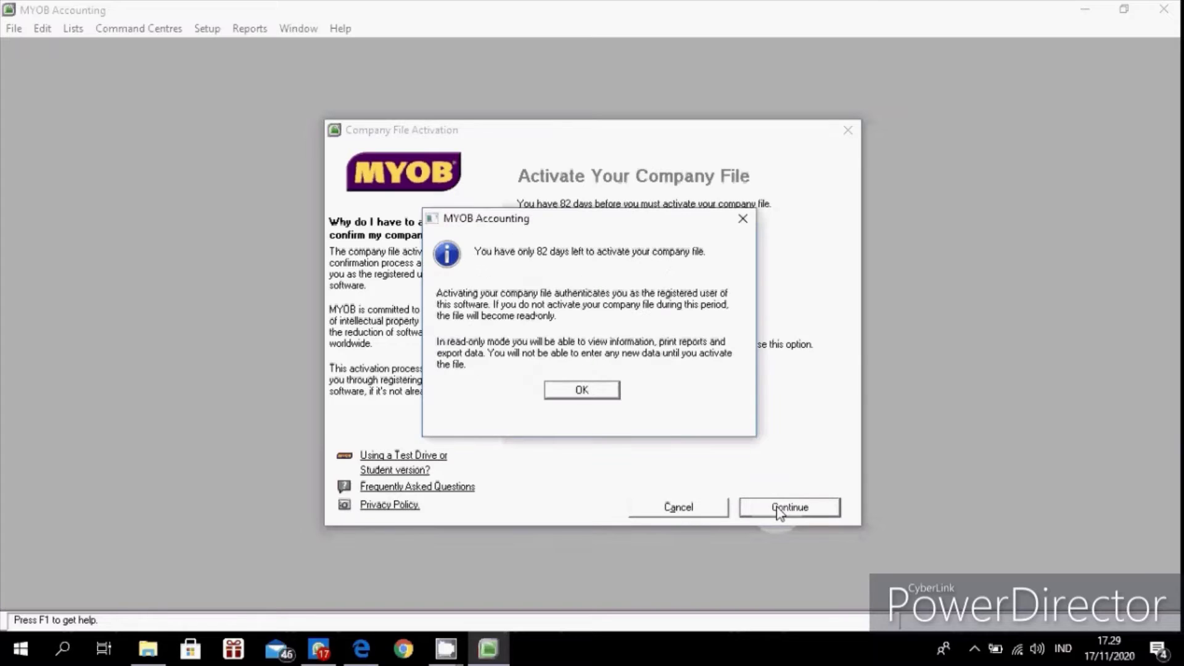
left_click(565, 397)
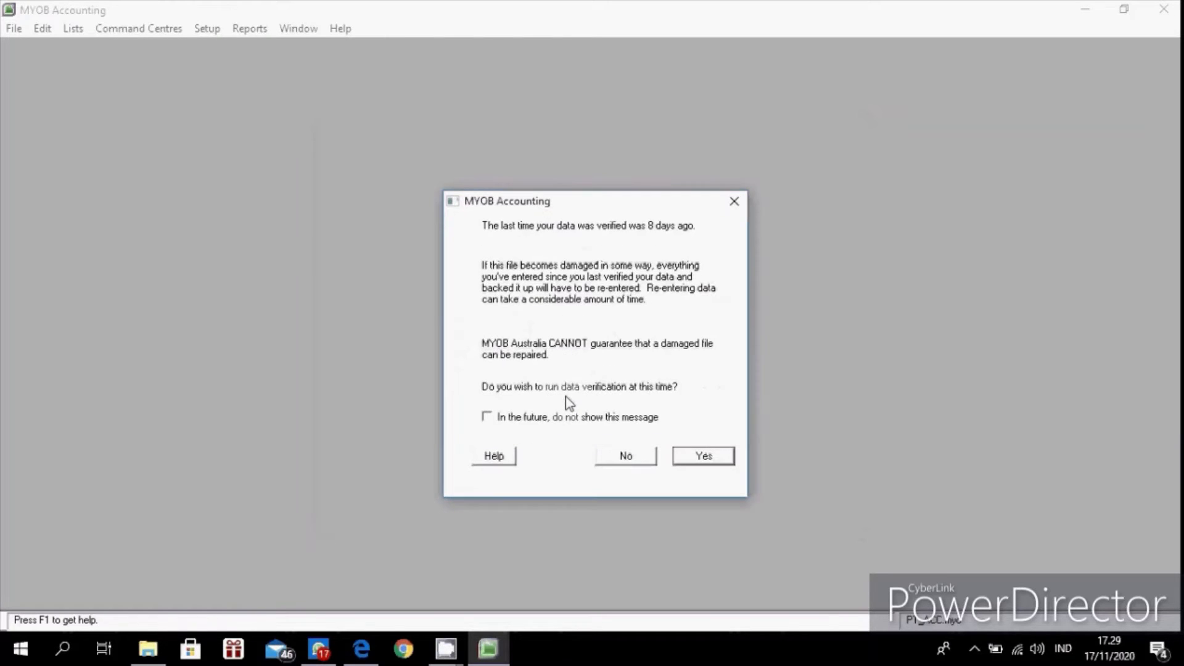
Step: Run data verification on the company file and close the verification result
left_click(703, 456)
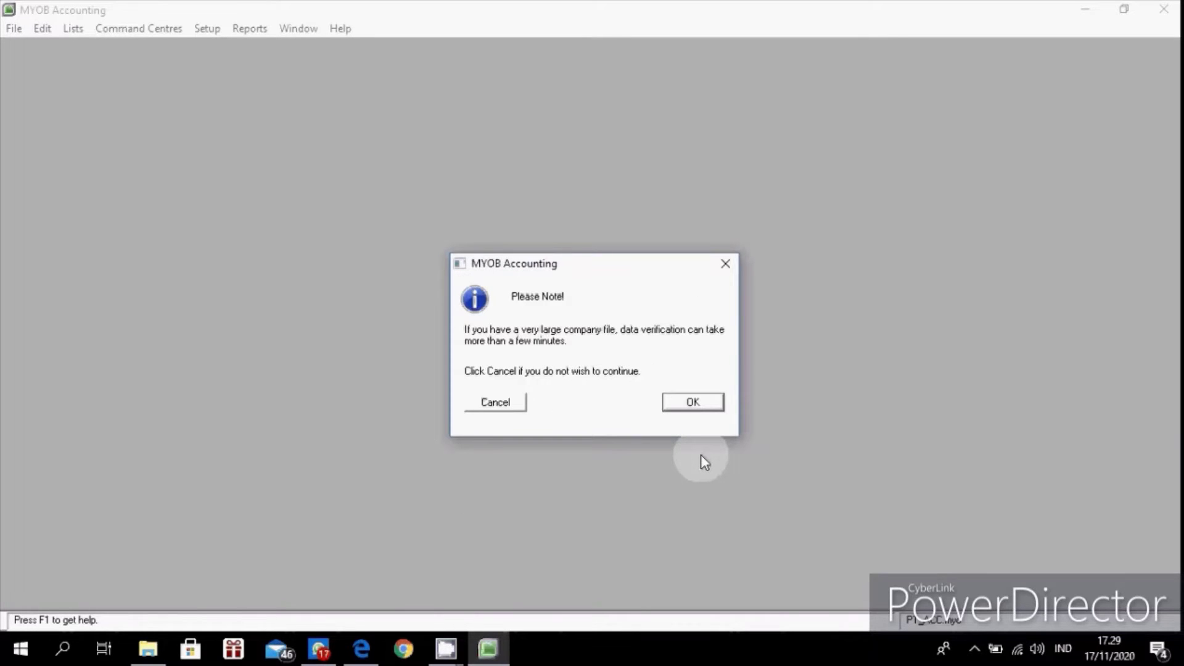
left_click(693, 403)
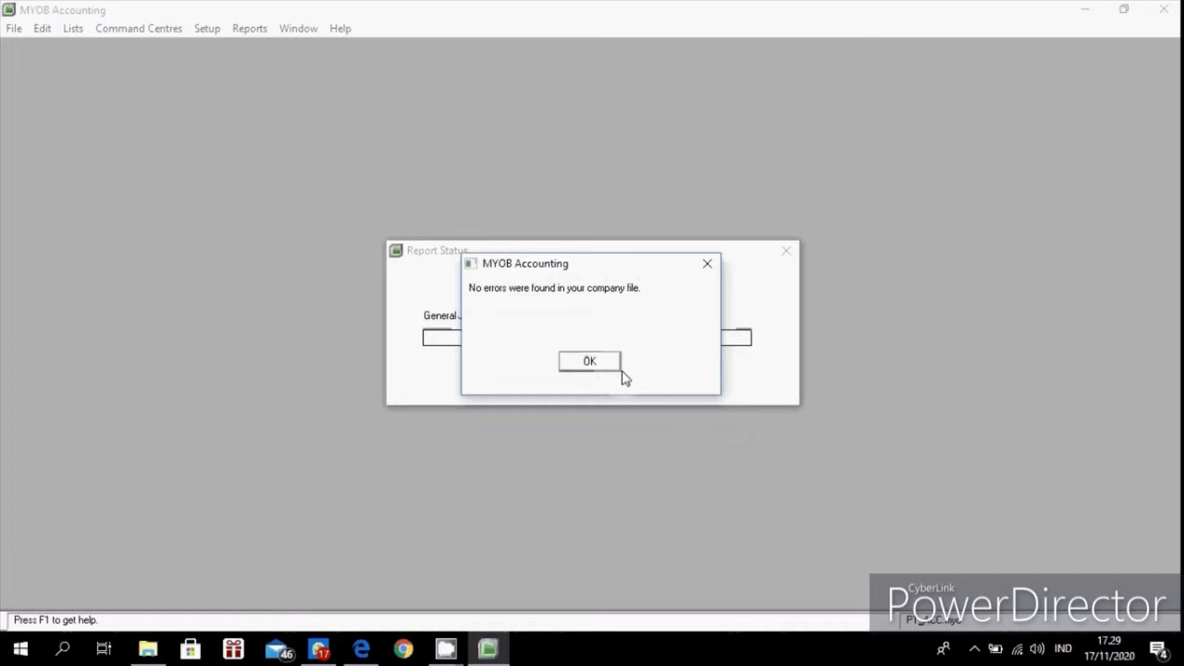
left_click(589, 362)
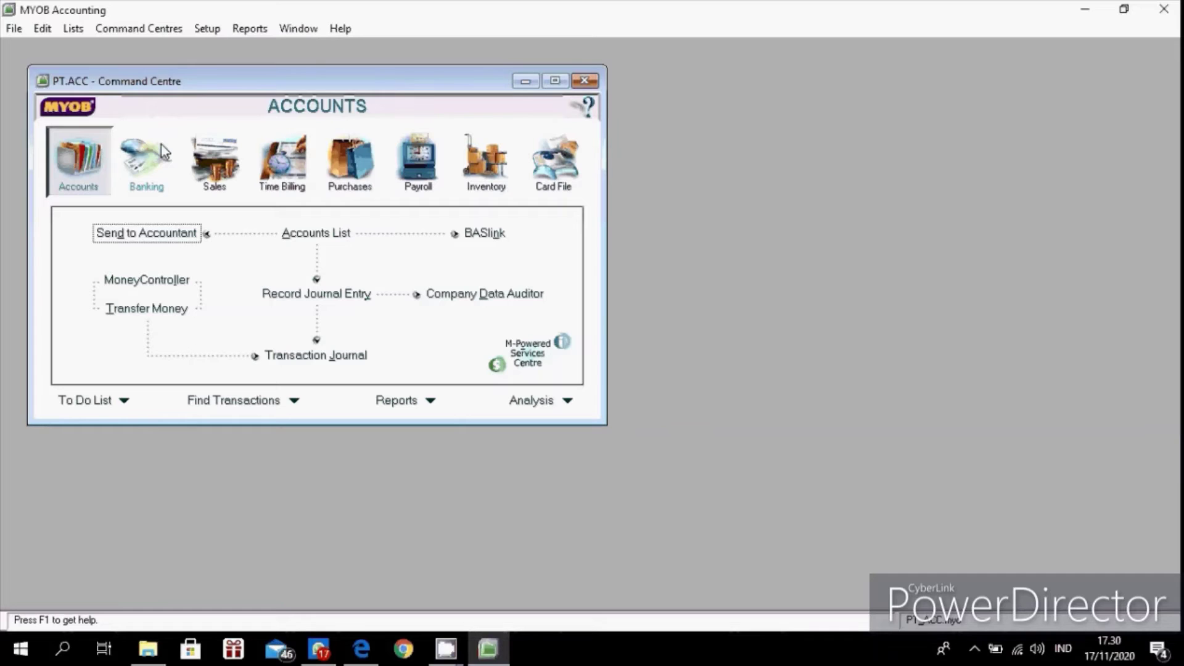
Step: Review the Accounts & Banking linked accounts, keep Cash for electronic payments, and use account 1-0180 for undeposited funds
left_click(216, 32)
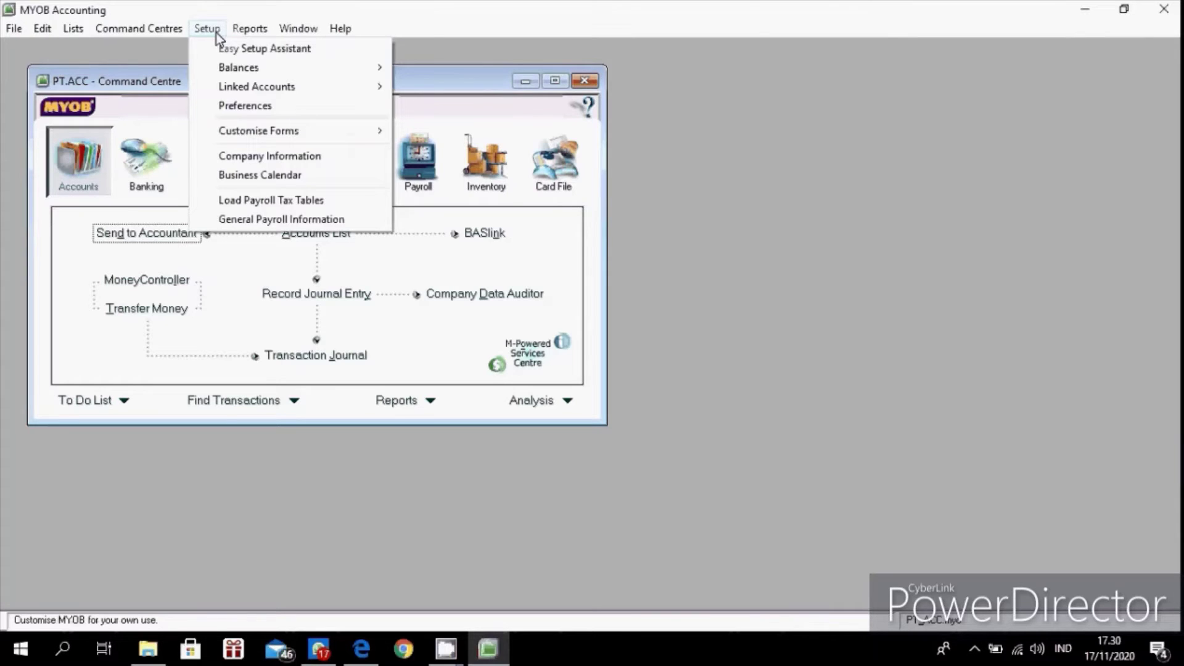
mouse_move(226, 88)
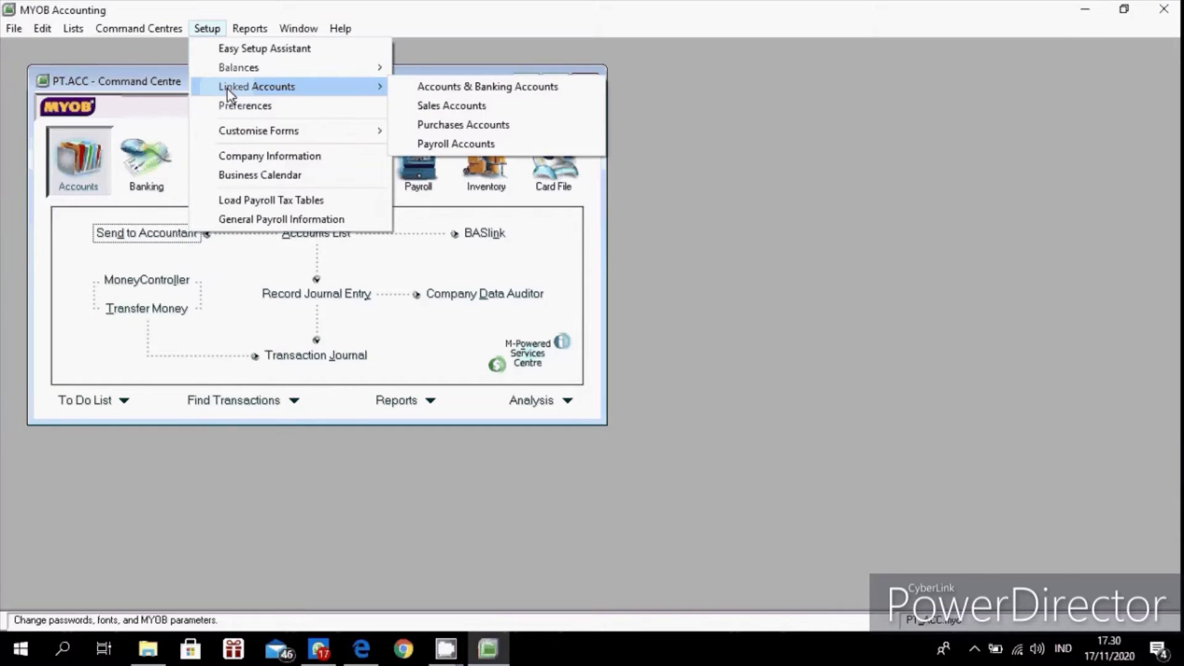
left_click(454, 87)
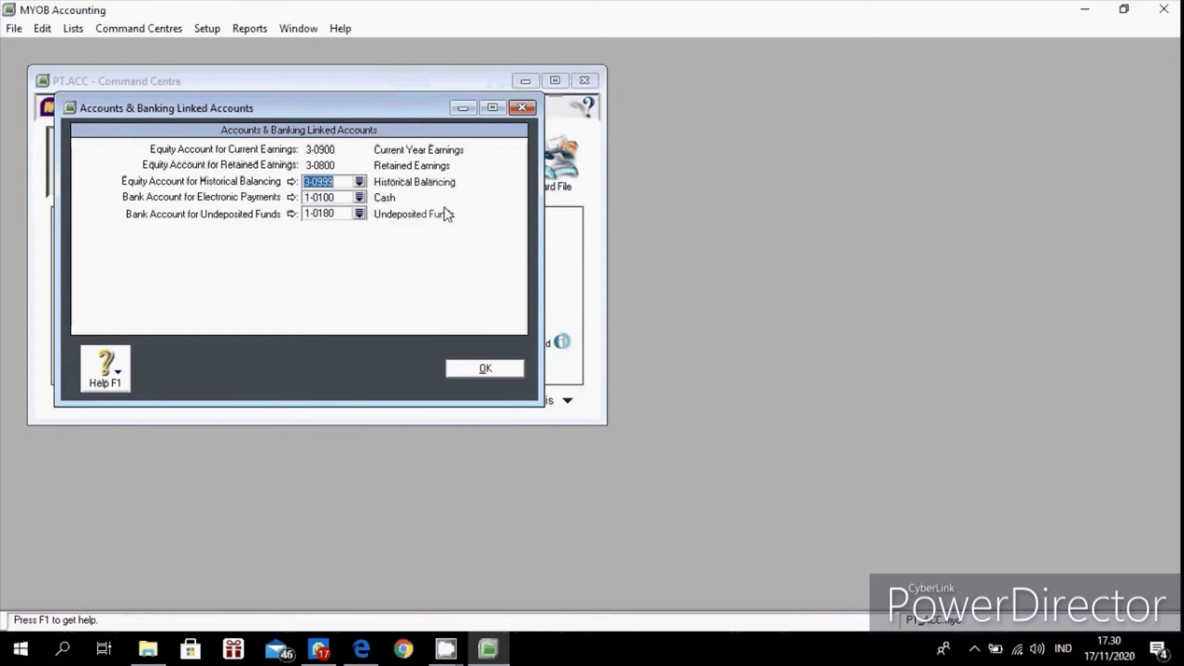
left_click(358, 198)
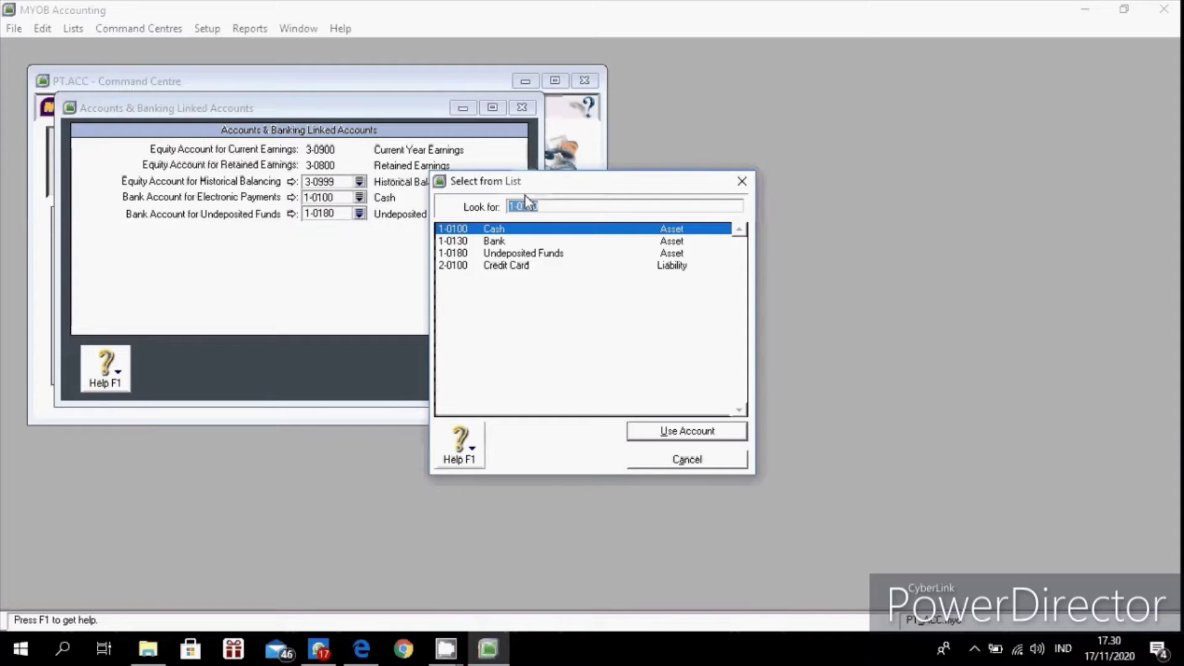
left_click(678, 468)
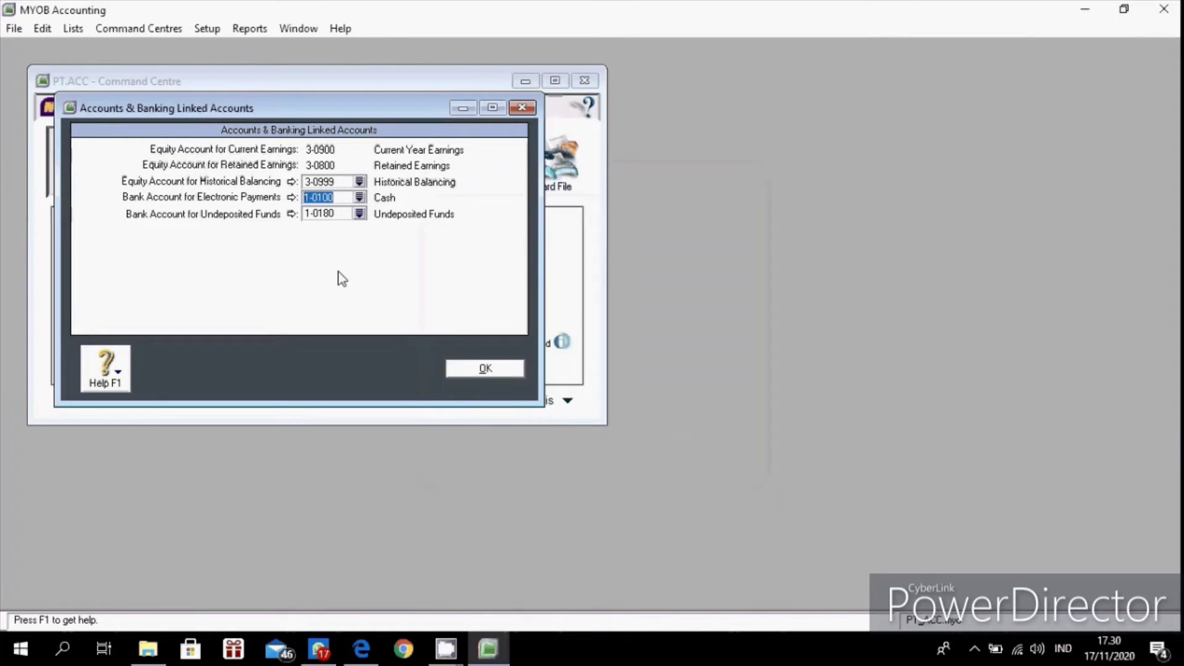
left_click(359, 214)
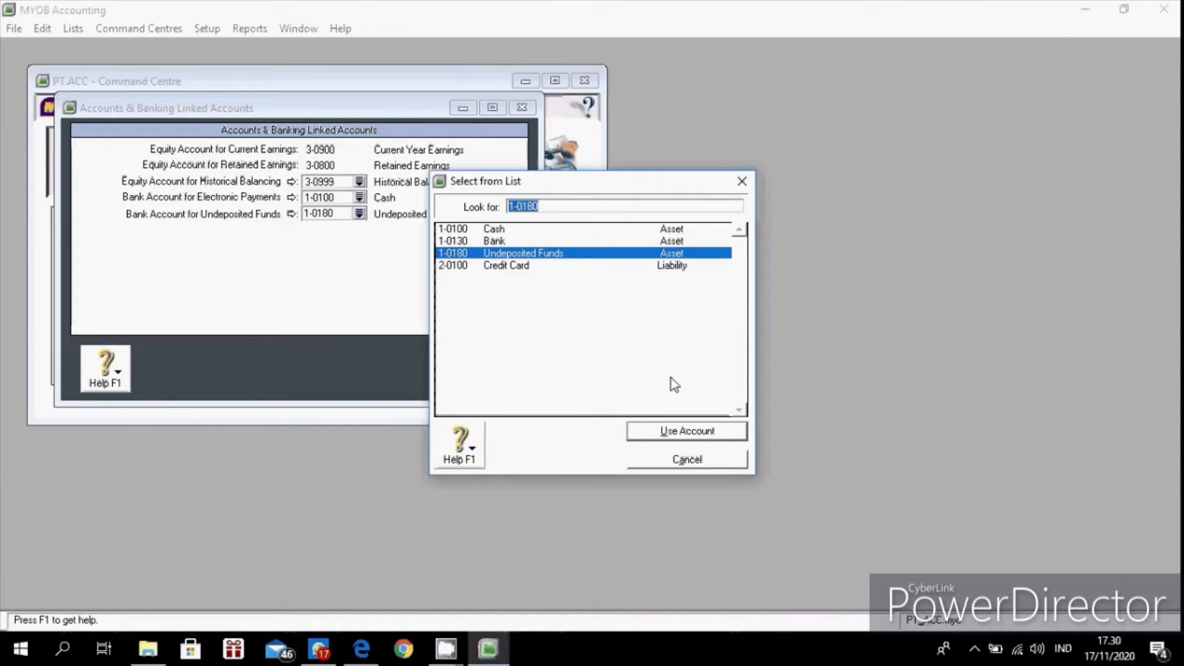
left_click(695, 435)
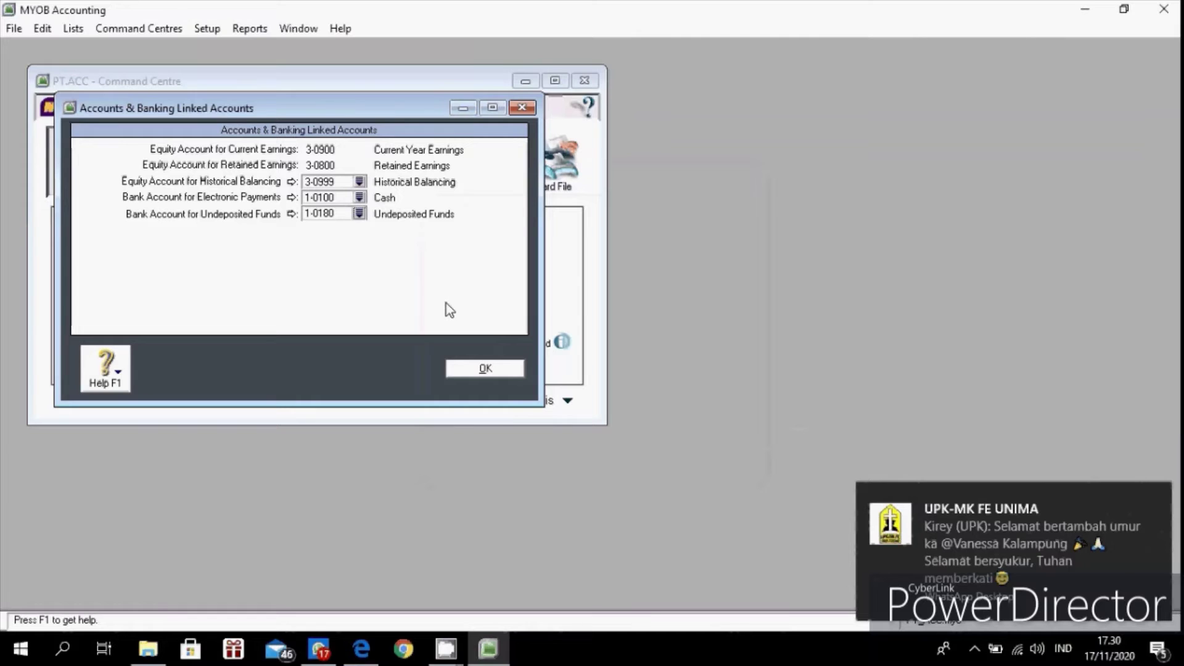
left_click(486, 370)
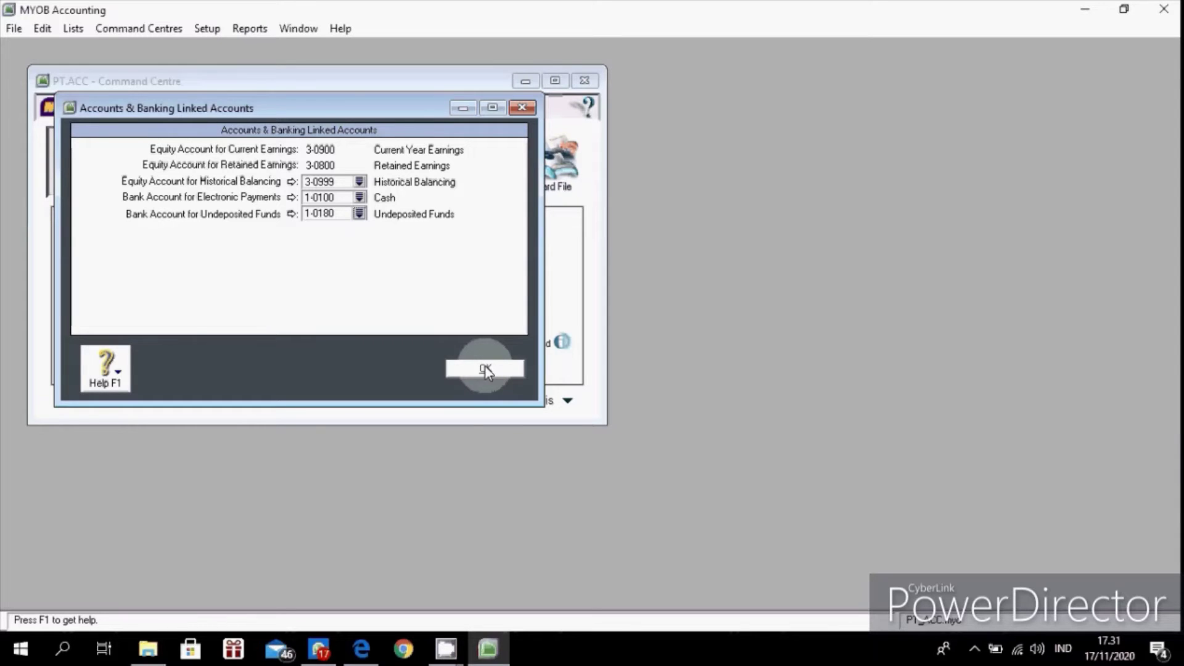
left_click(485, 368)
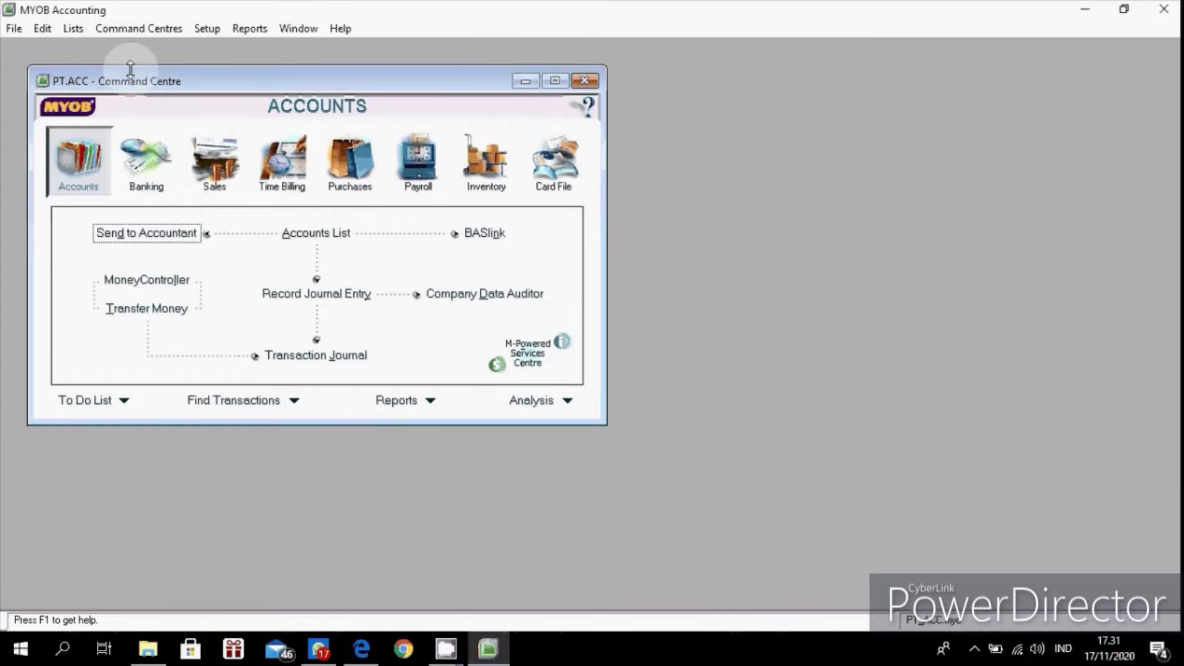
Step: Review the Sales linked accounts for tracking receivables and customer receipts, and accept them as they are
left_click(213, 23)
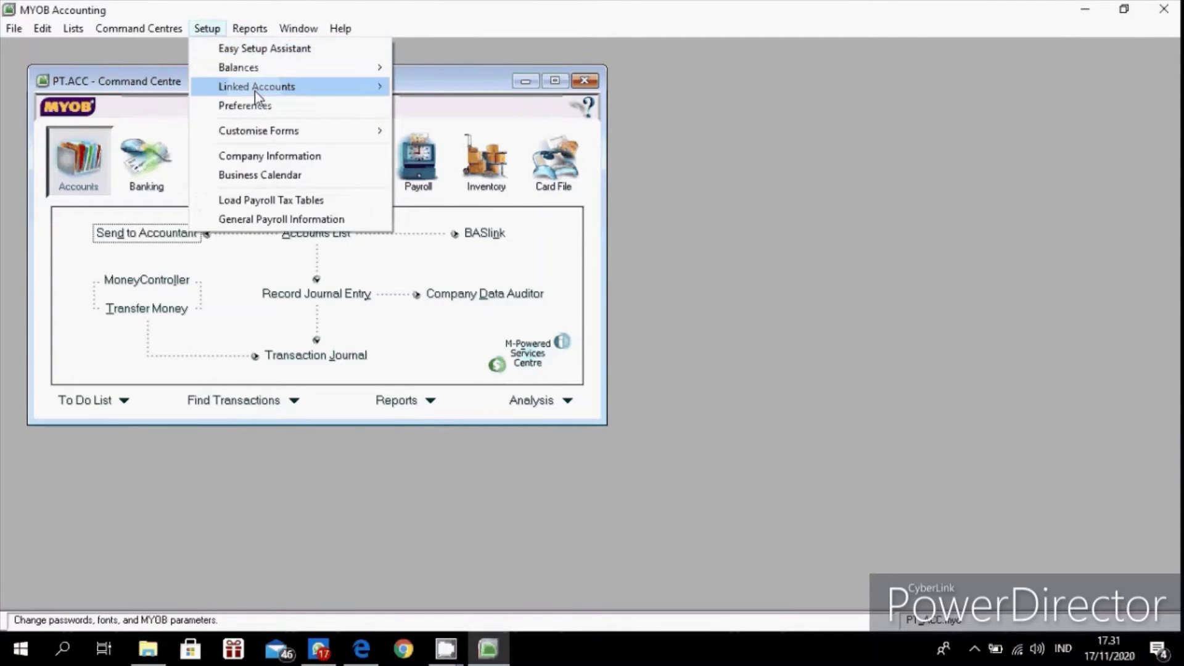
mouse_move(257, 90)
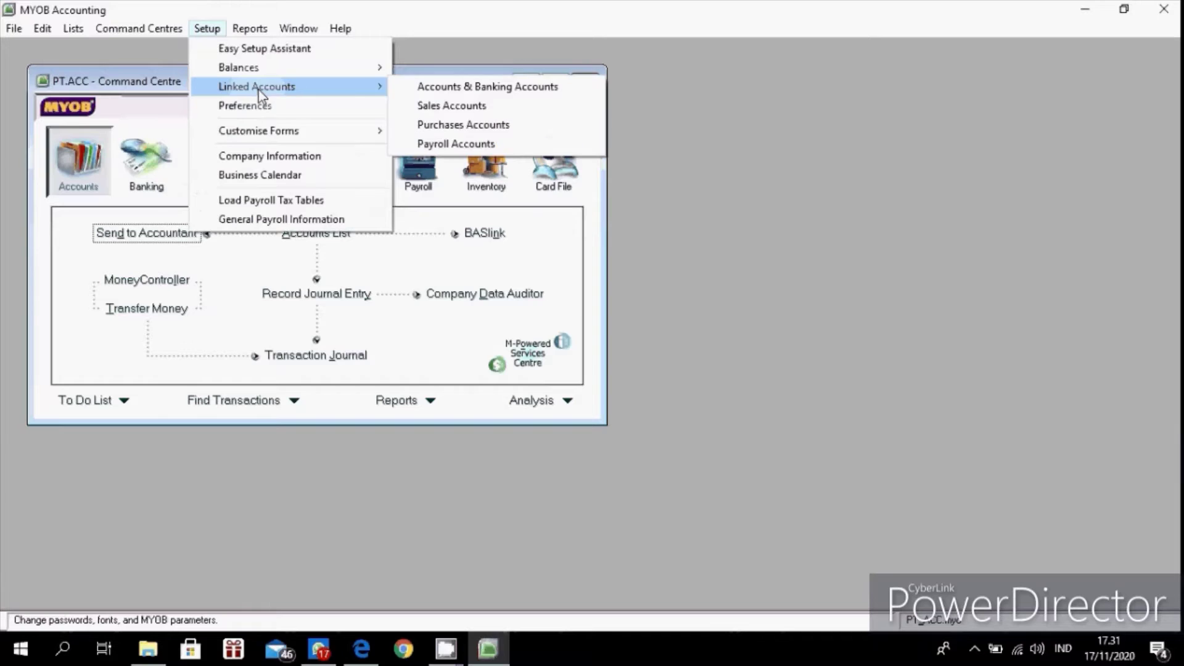
left_click(453, 107)
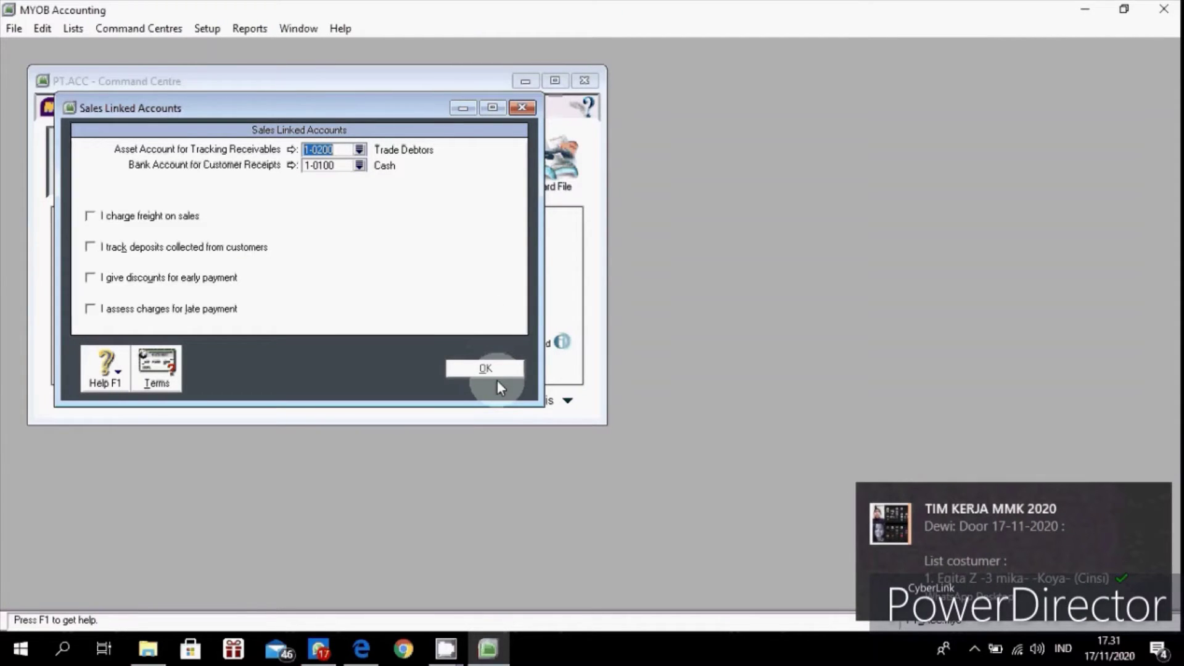
left_click(484, 369)
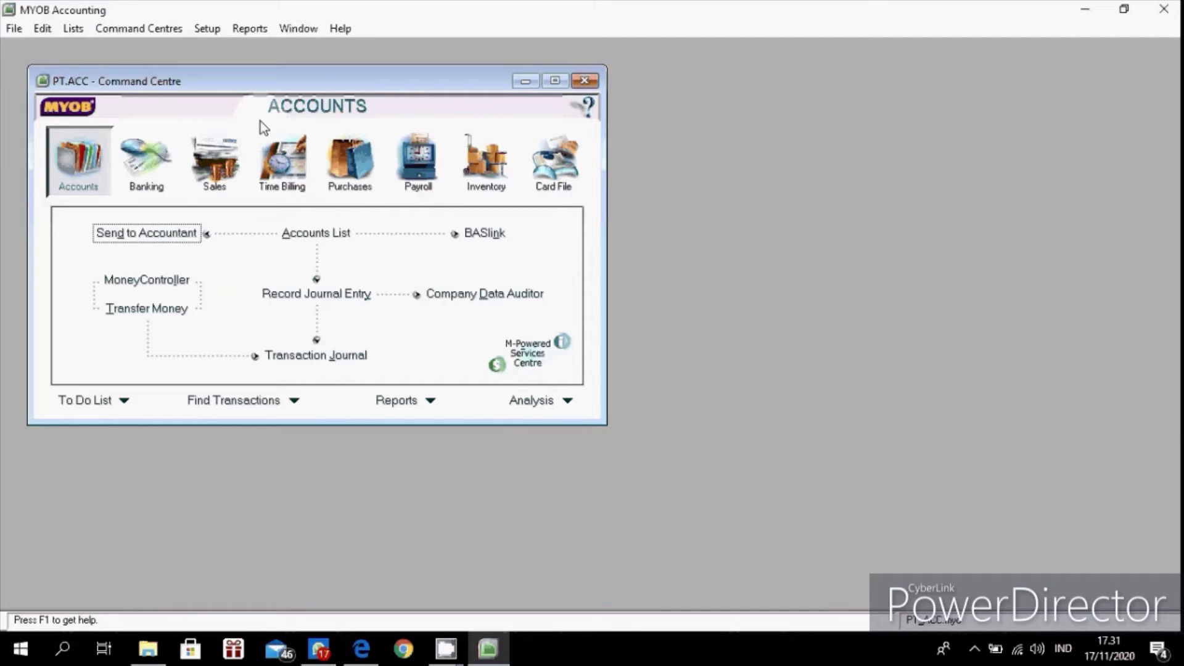
Step: Review the Purchases linked accounts for tracking payables and paying bills, and accept them as they are
left_click(206, 29)
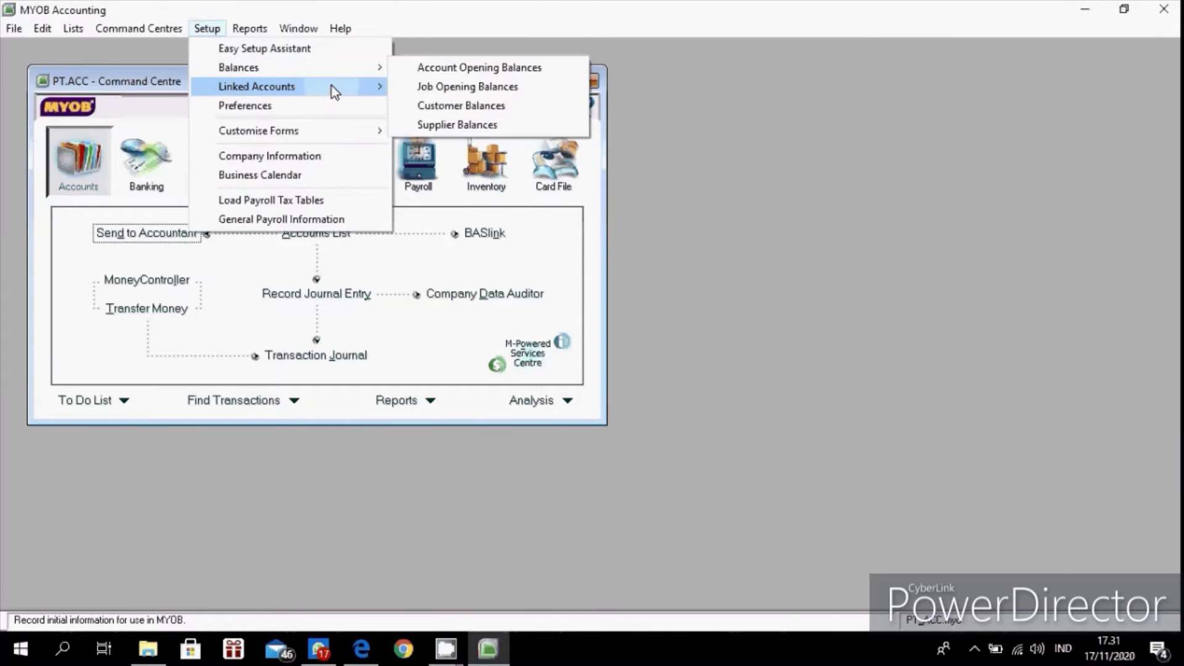
mouse_move(335, 86)
left_click(456, 124)
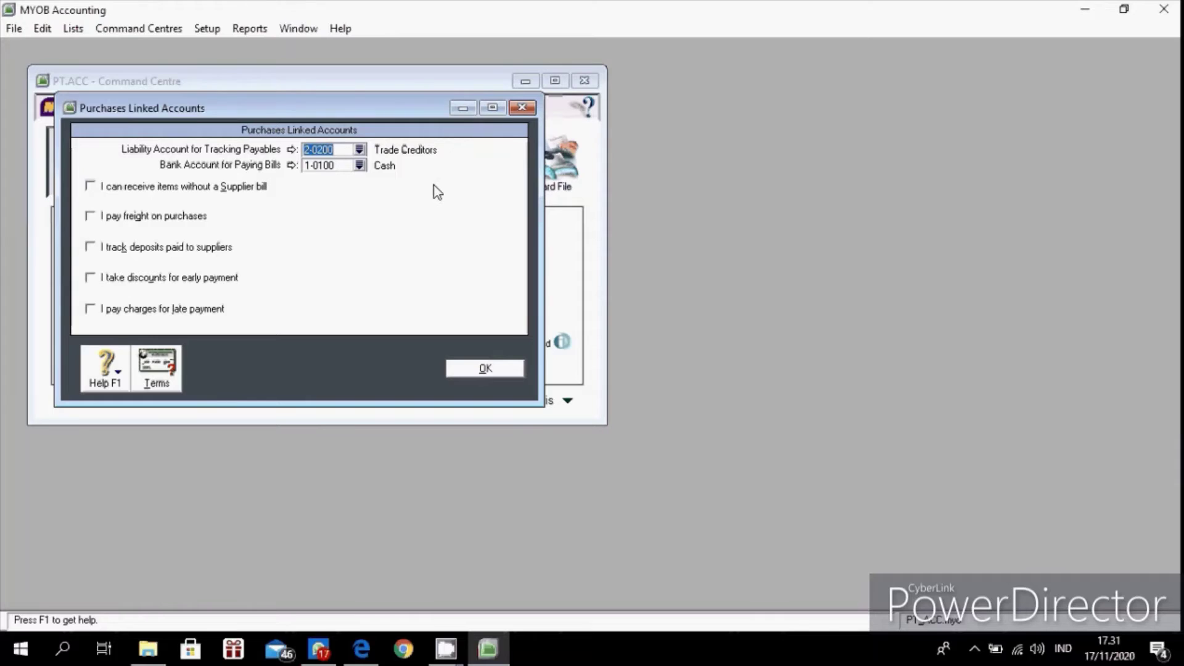
left_click(485, 367)
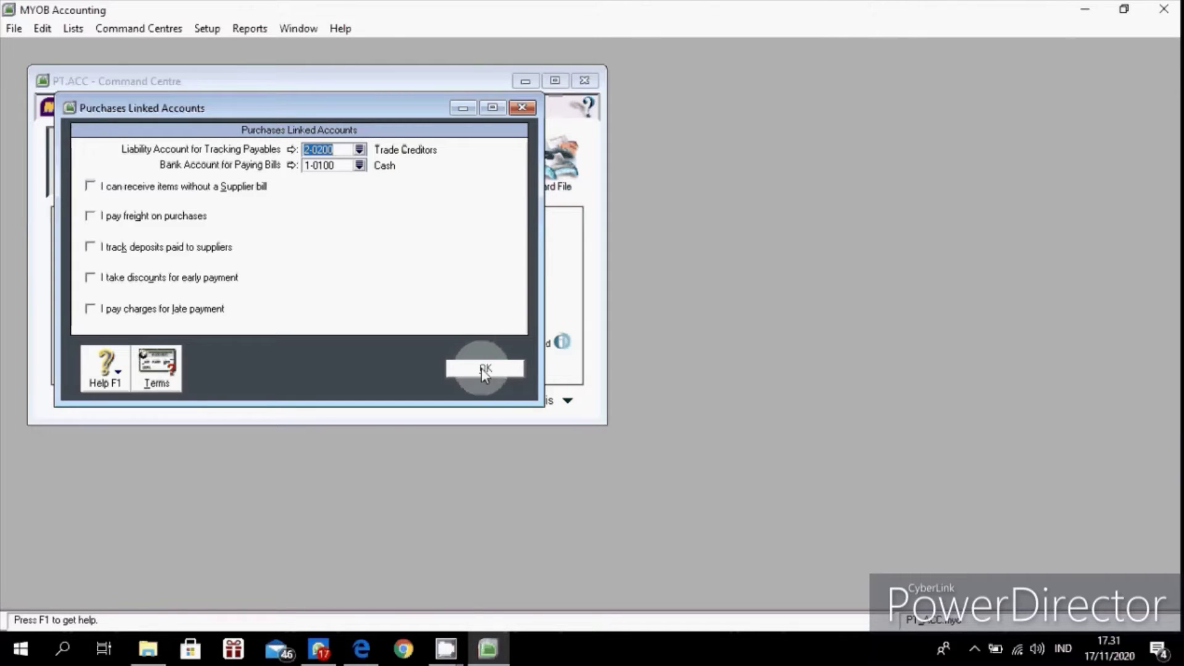
left_click(485, 368)
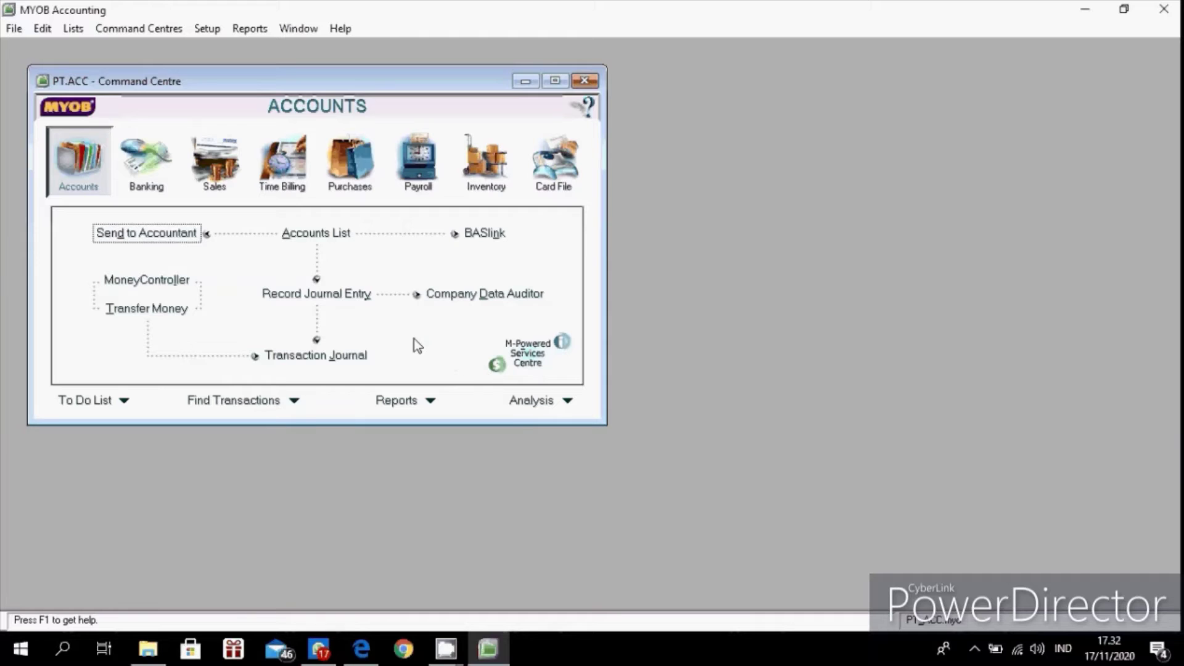
Step: Open the tax code list and delete the EXP (GST Free Exports) and FRE (GST Free) codes
left_click(73, 29)
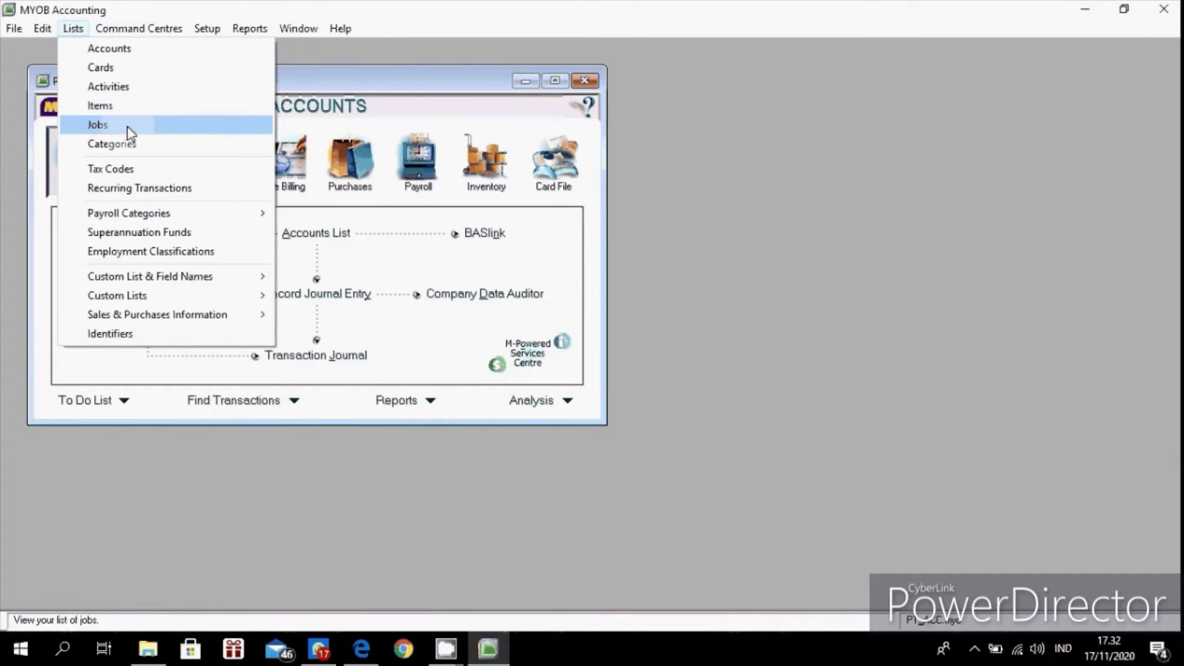
left_click(157, 170)
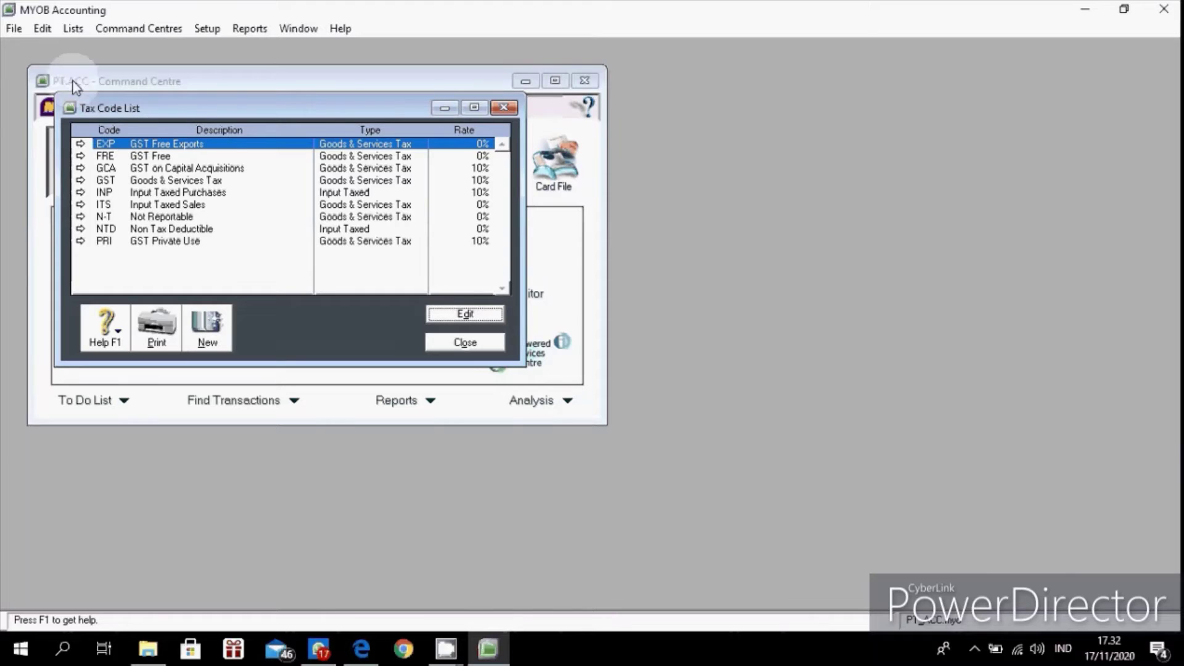
left_click(47, 28)
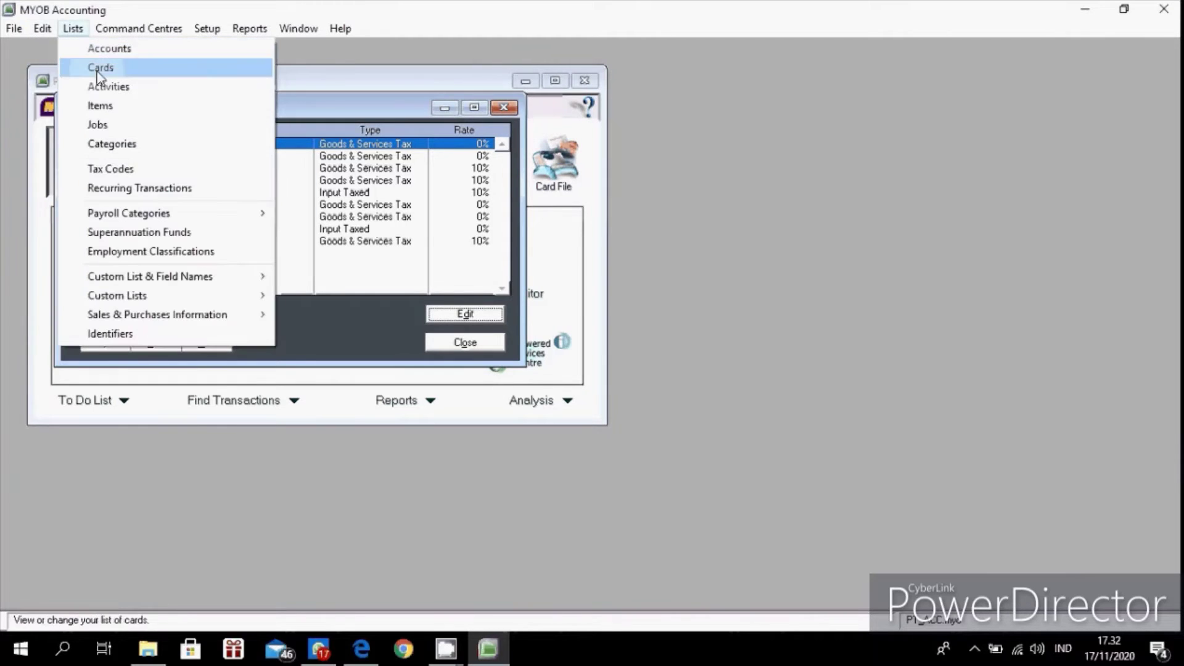
mouse_move(42, 28)
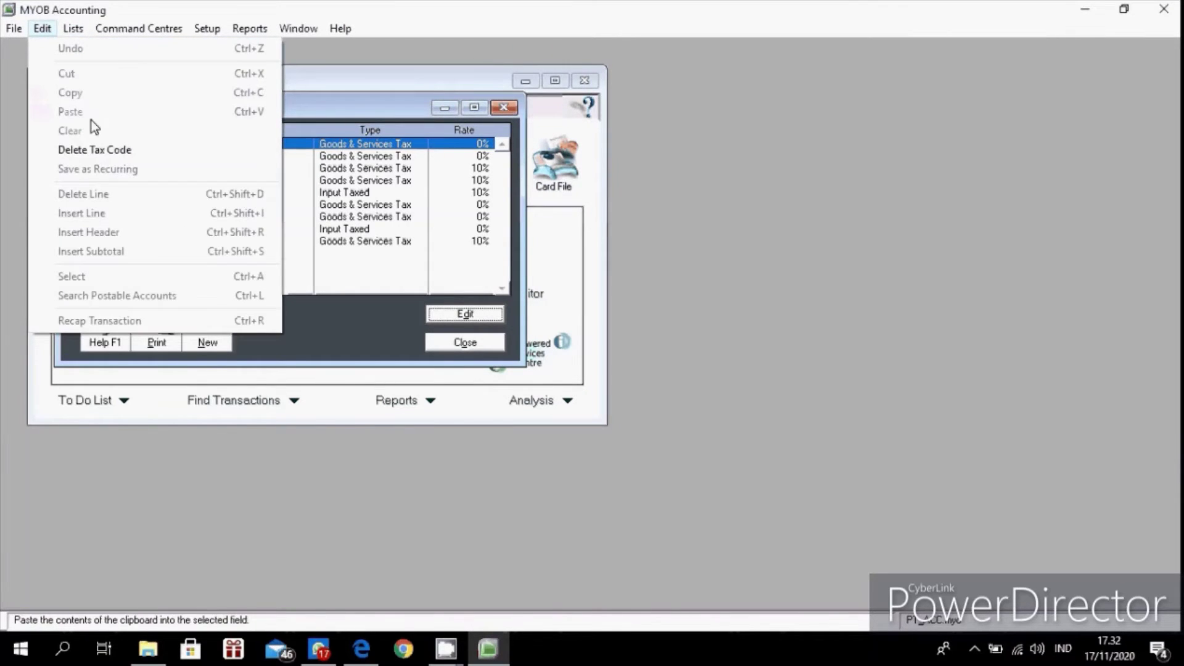
left_click(103, 155)
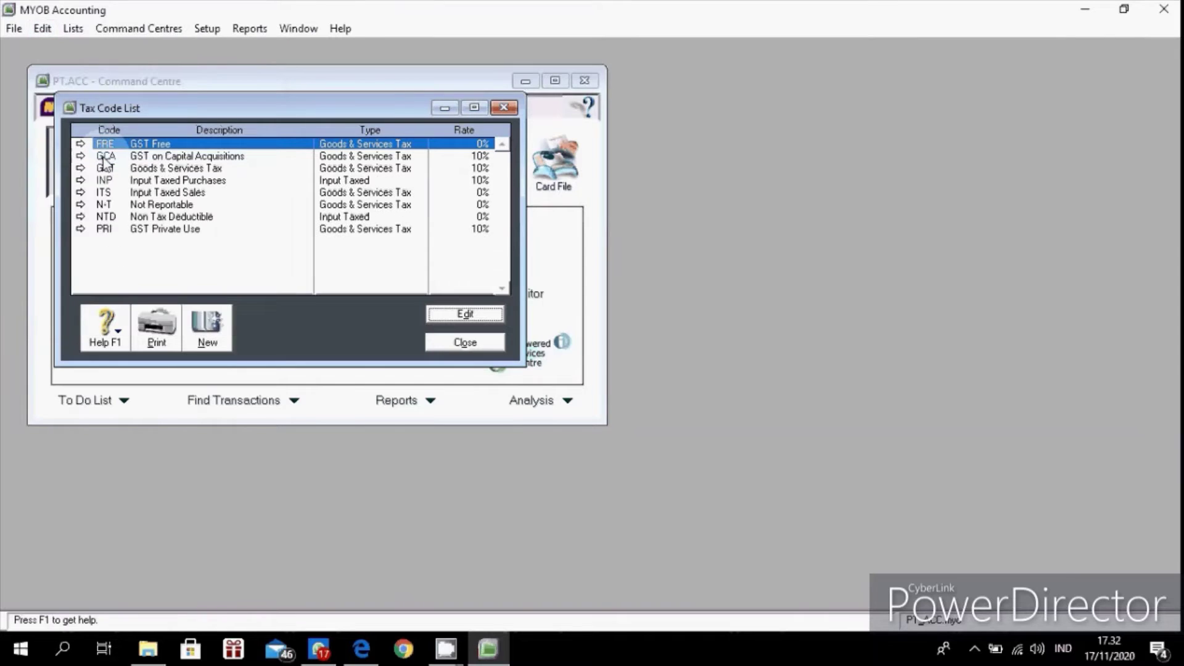
left_click(42, 29)
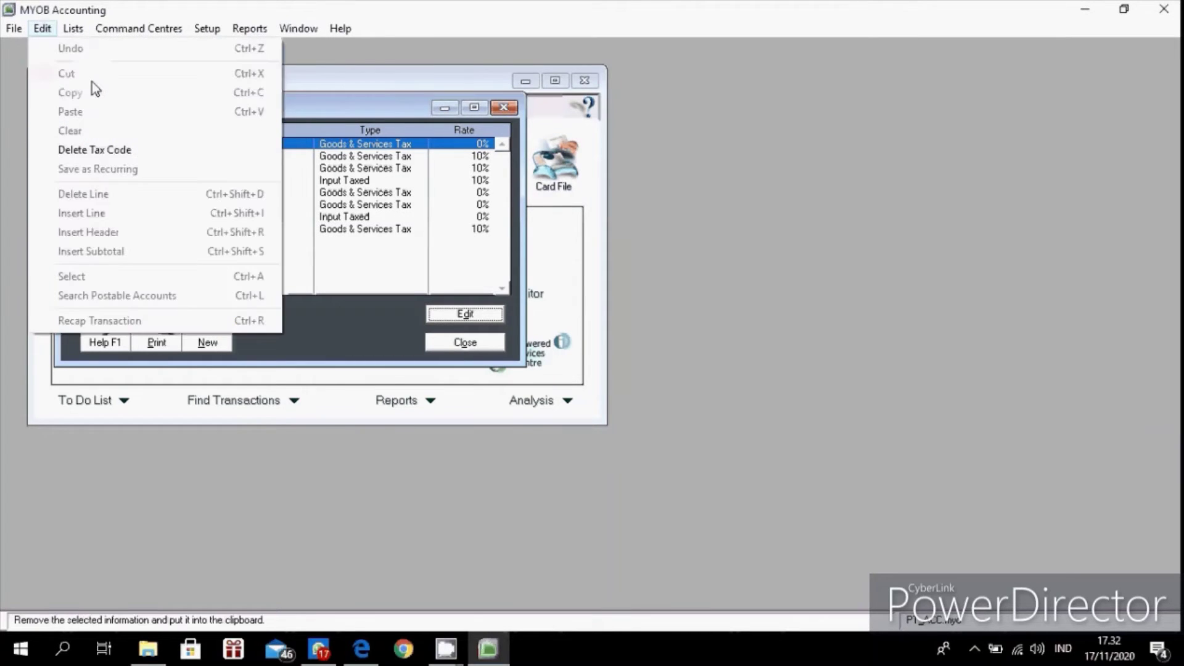
left_click(102, 151)
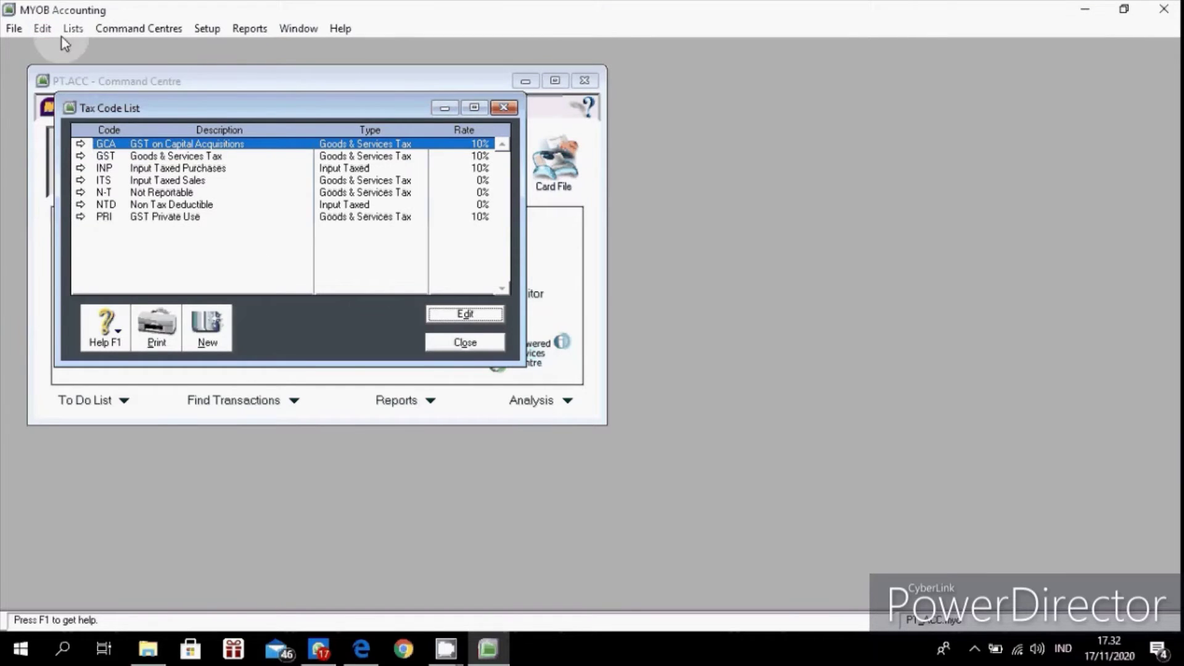
Step: Delete the GCA, GST and INP tax codes from the tax code list
left_click(42, 29)
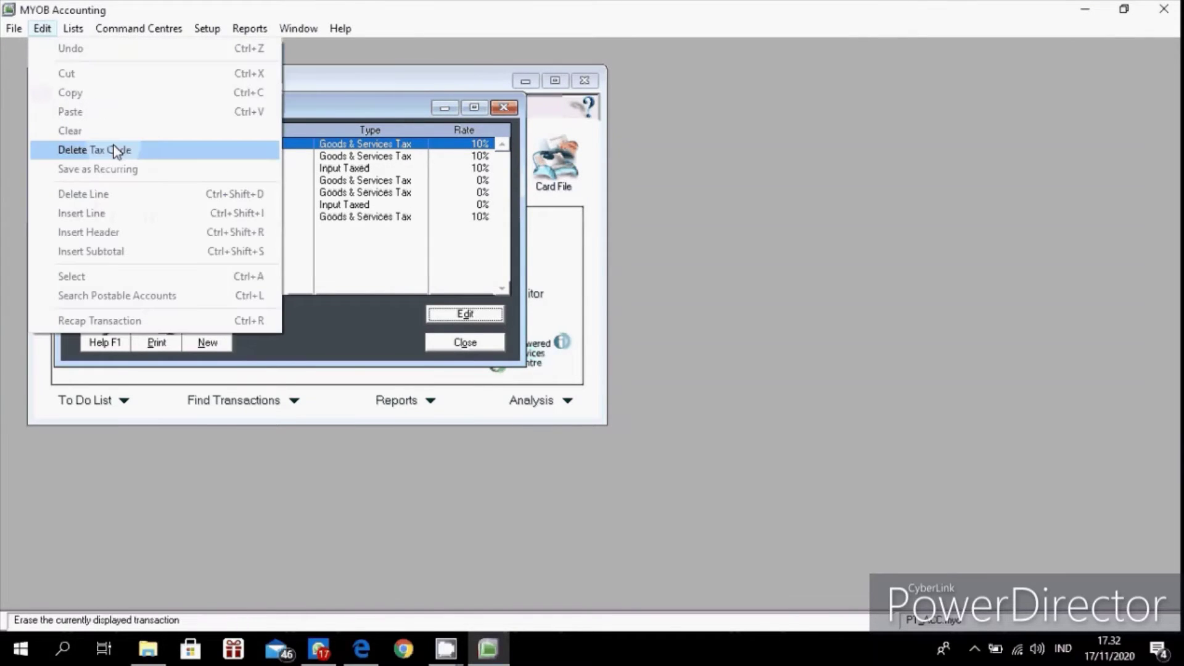
left_click(115, 151)
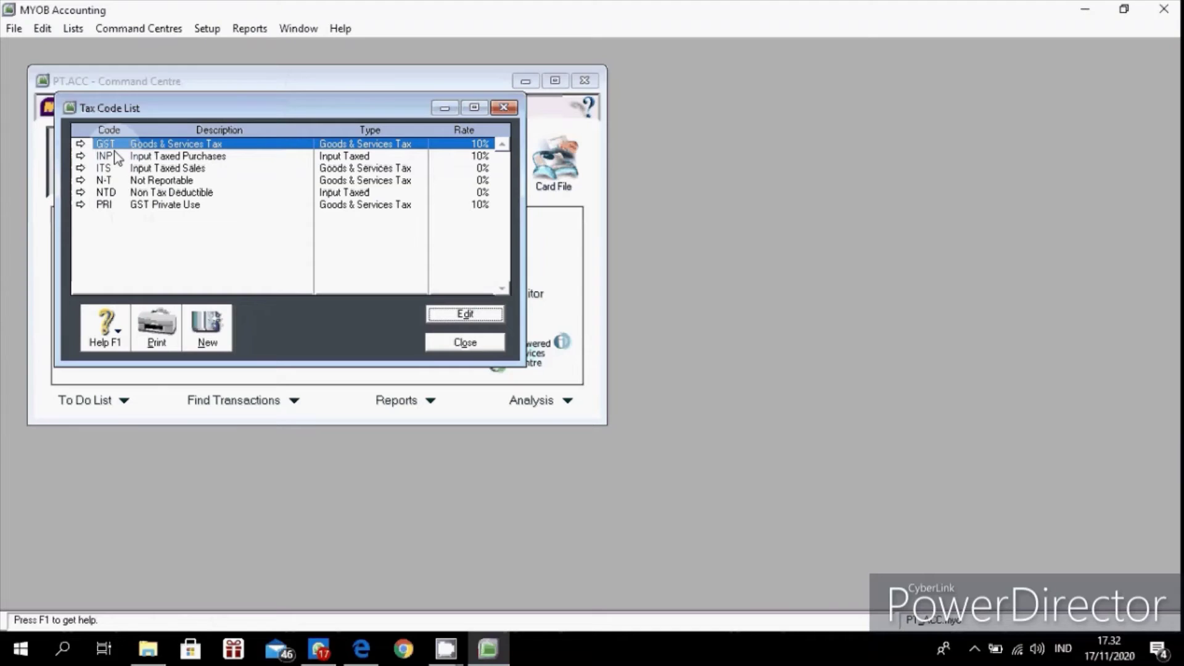
left_click(43, 27)
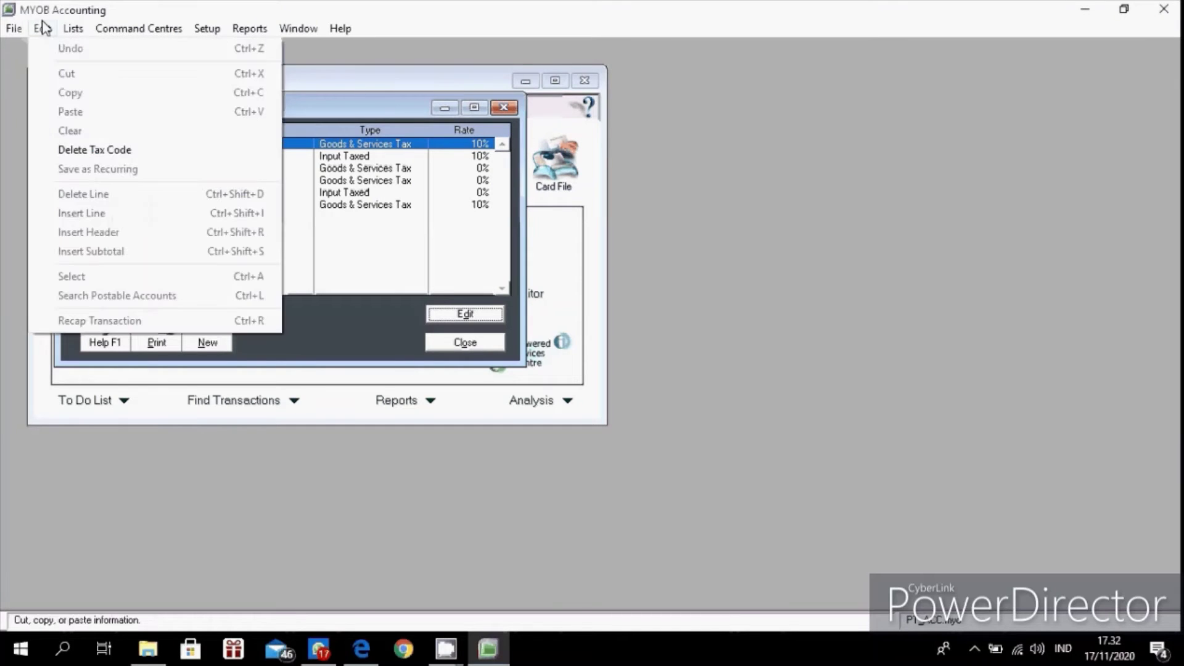
left_click(110, 152)
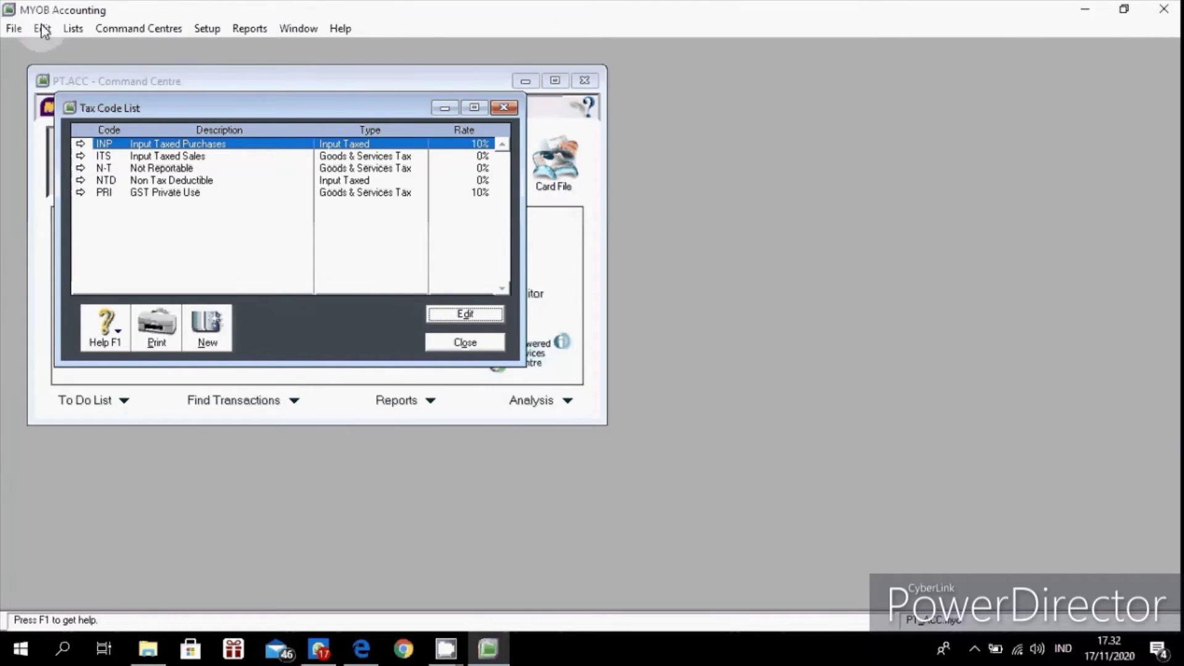
left_click(42, 28)
left_click(118, 152)
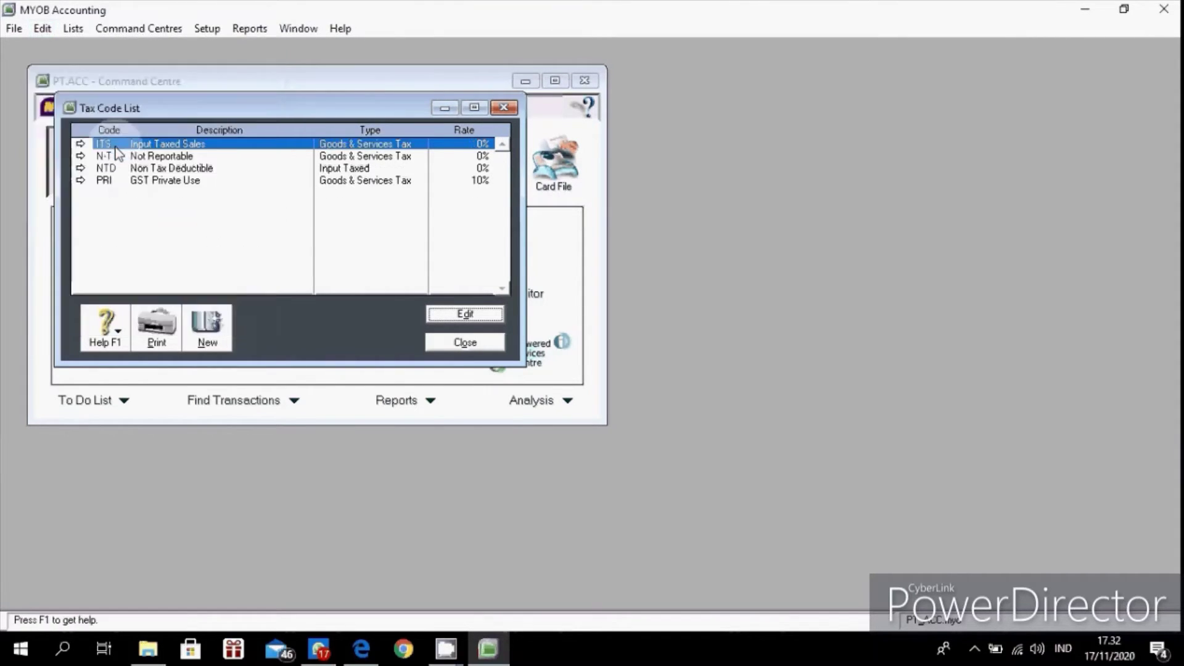
Step: Delete the ITS, NTD and PRI tax codes from the tax code list
left_click(42, 29)
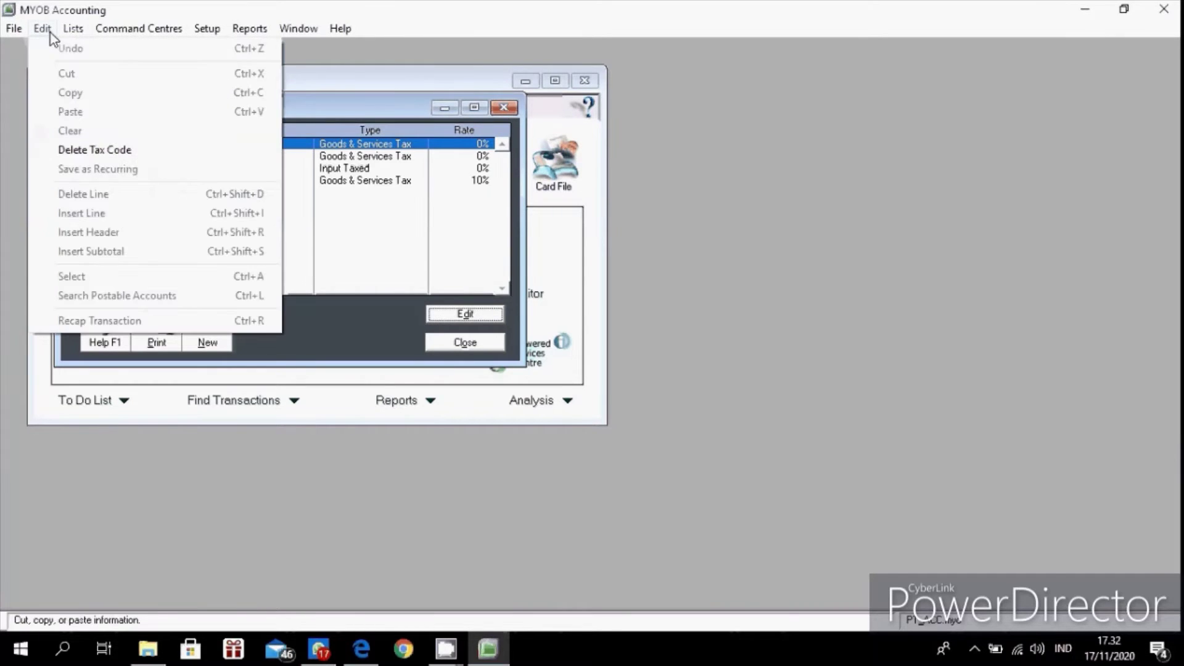
left_click(97, 150)
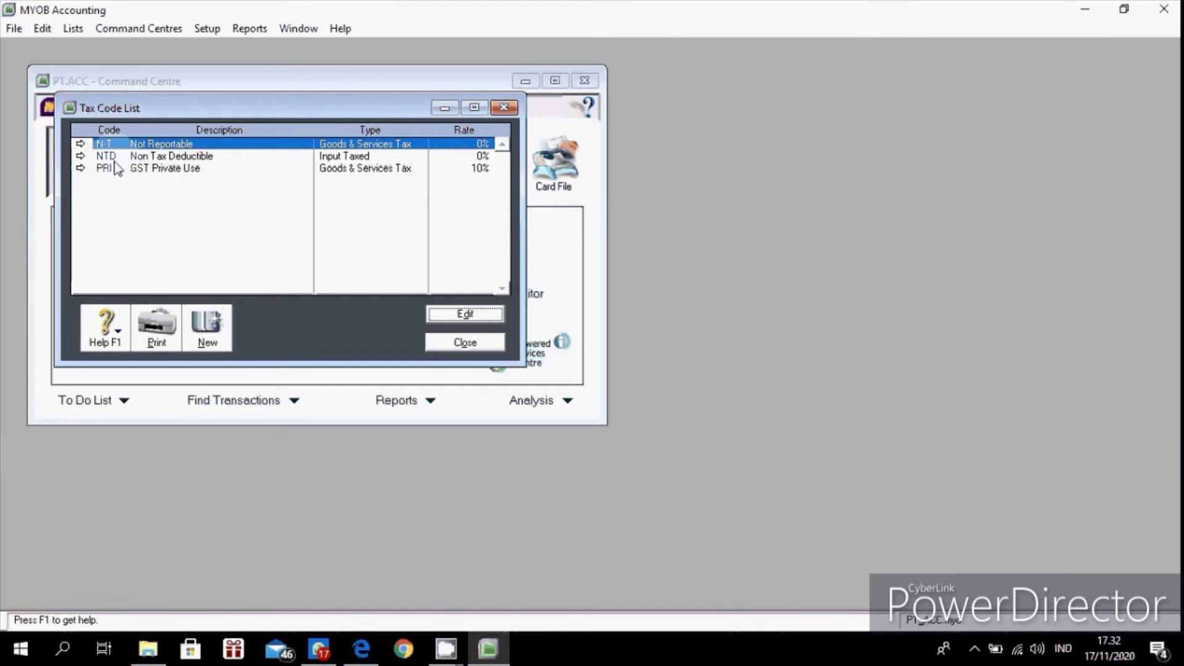
left_click(108, 157)
left_click(48, 28)
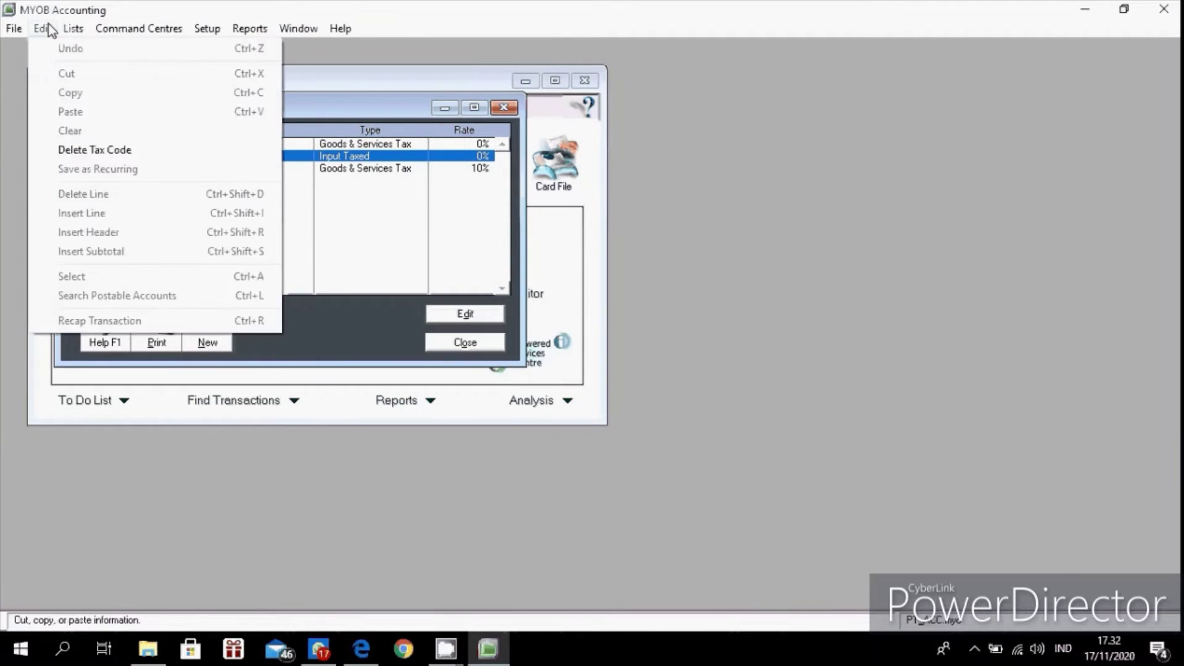
left_click(92, 150)
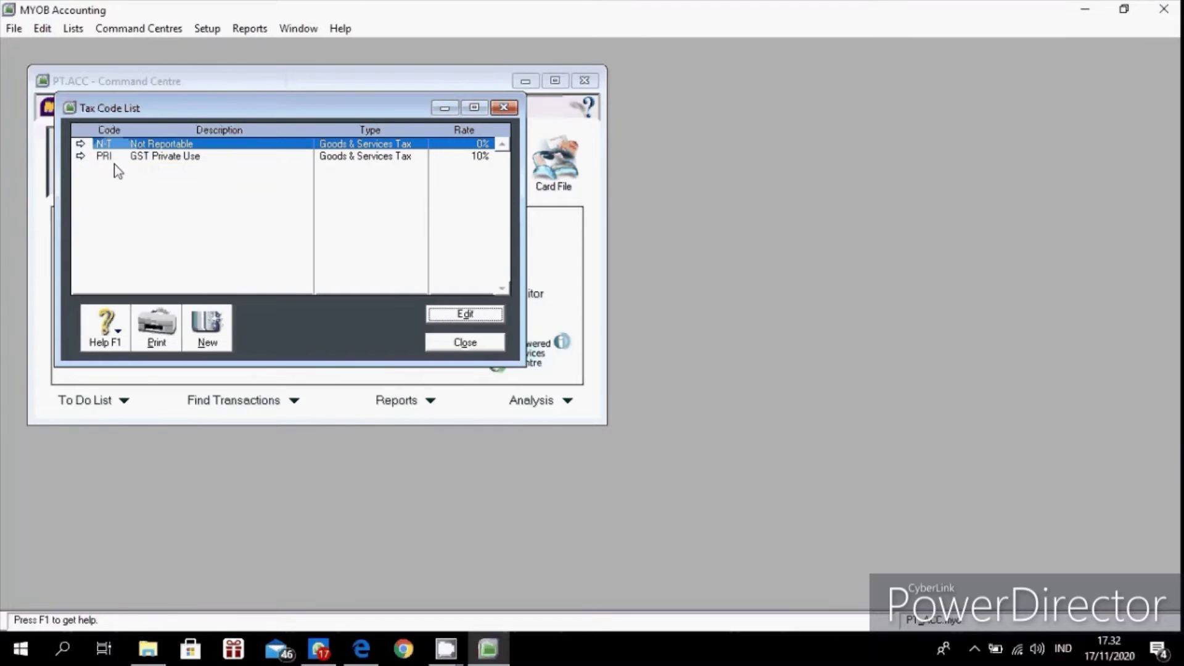
left_click(112, 157)
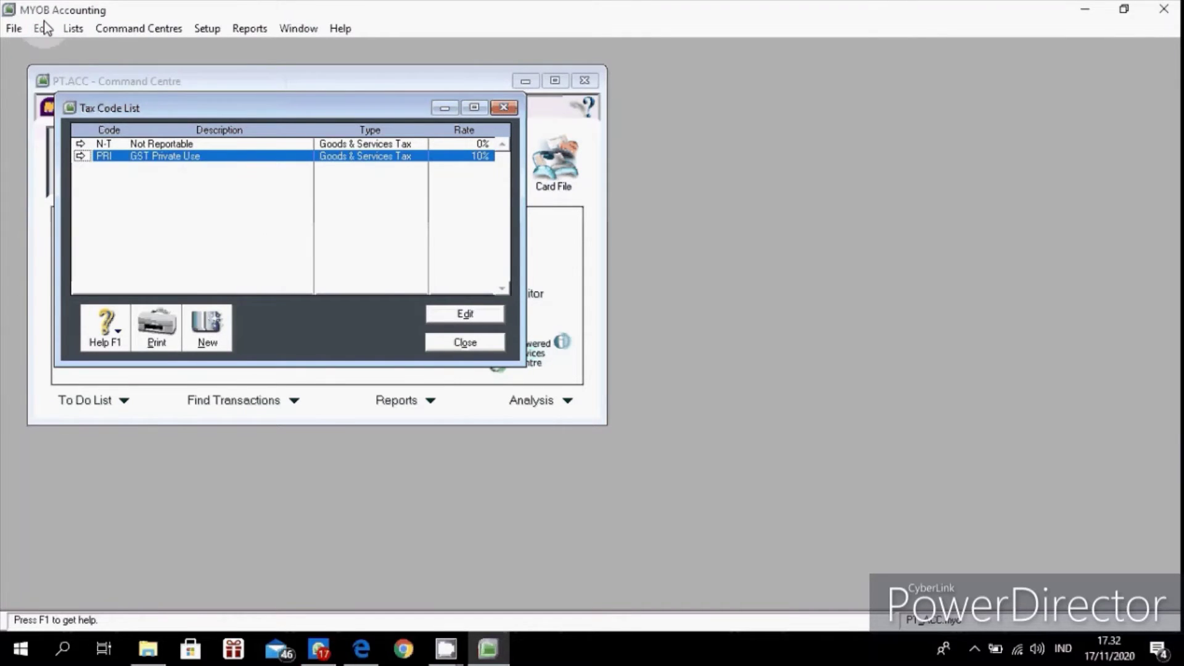
left_click(42, 27)
left_click(121, 152)
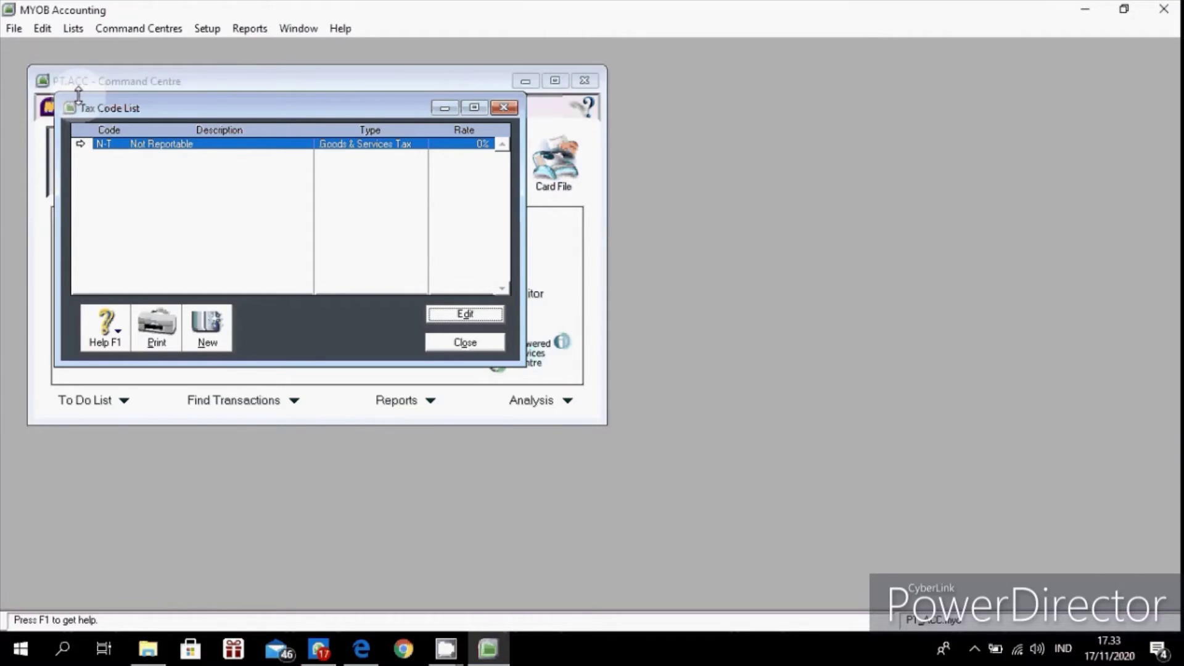
Step: Add a new tax code V00 described as VAT 0%, keeping the Goods & Services Tax type and the 0% rate
left_click(211, 327)
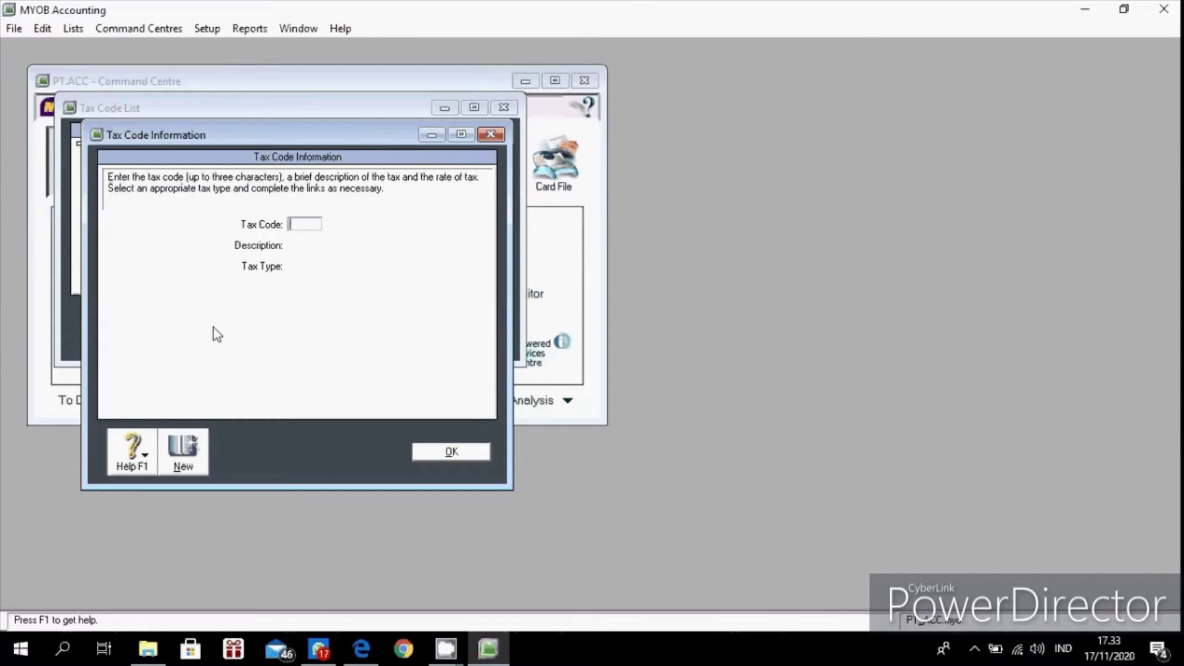
type("V")
type("AT")
key("BackSpace")
key("BackSpace")
type("00")
key("Tab")
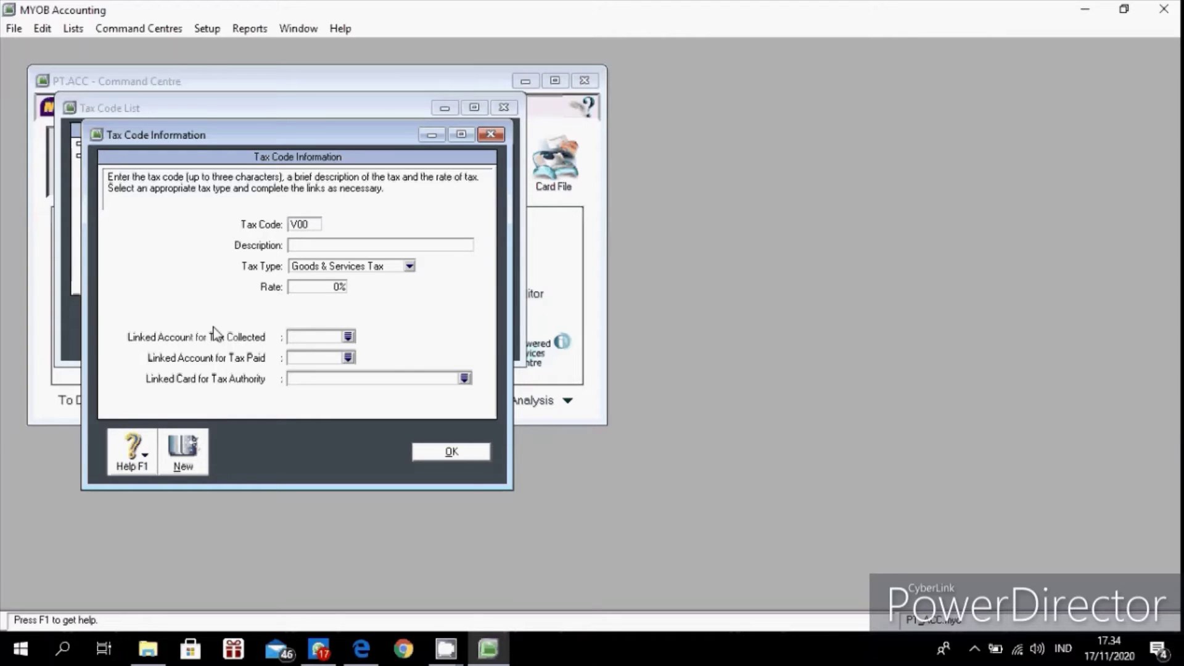
type("VAT 0%")
left_click(391, 266)
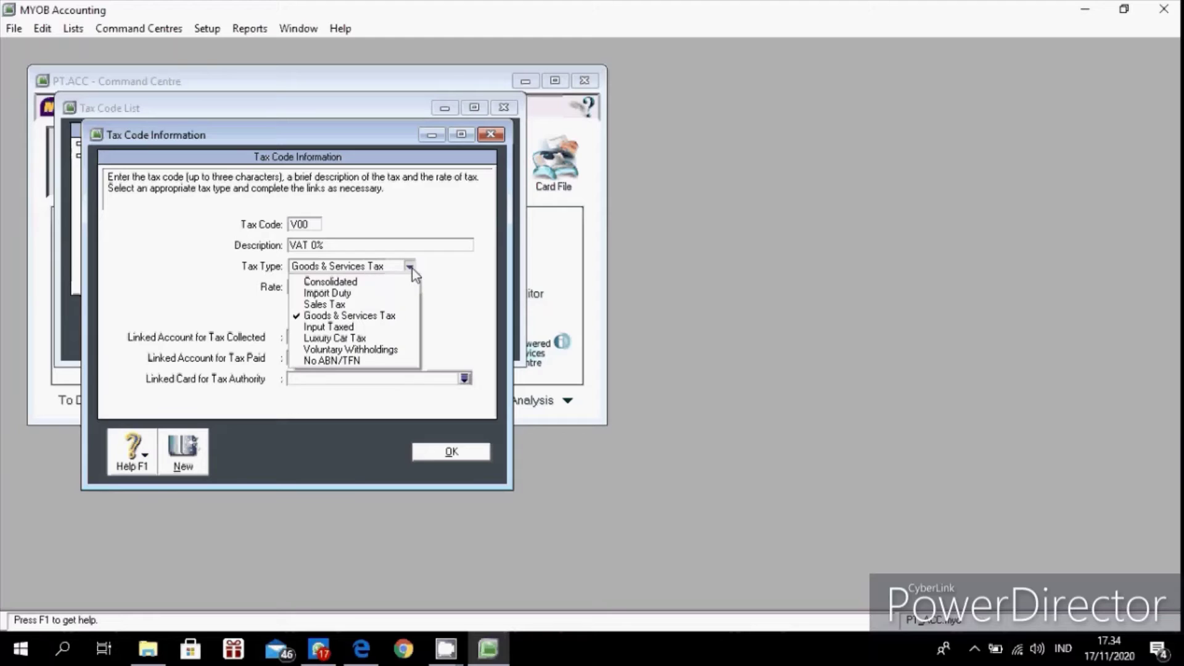
left_click(482, 270)
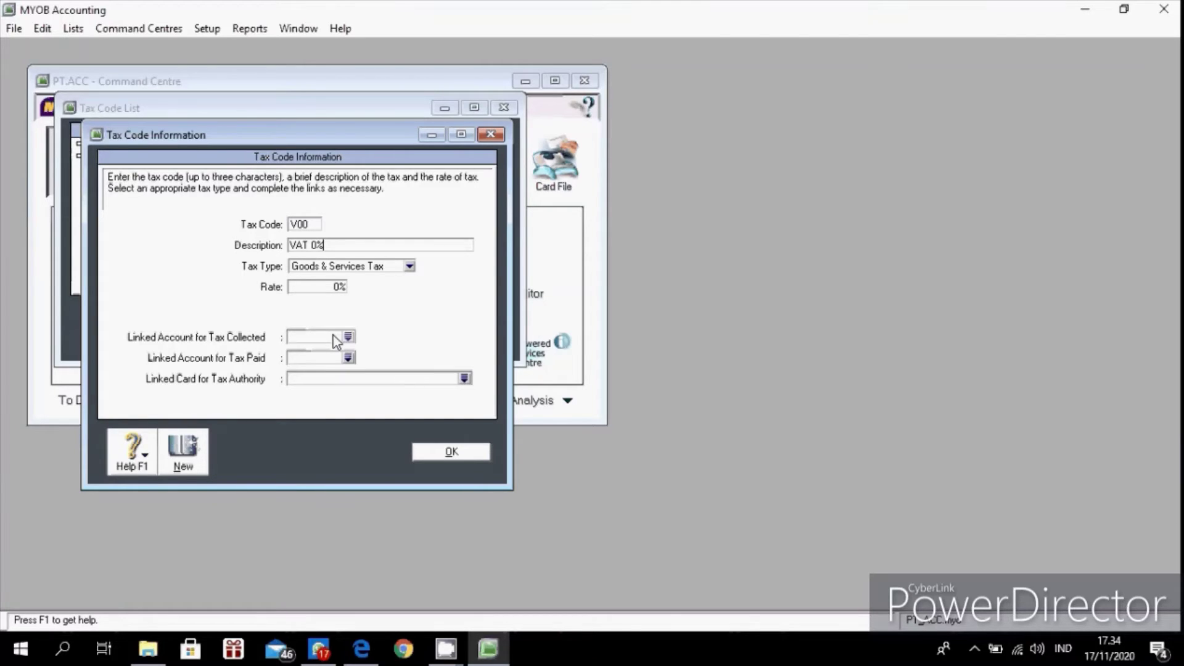
left_click(458, 418)
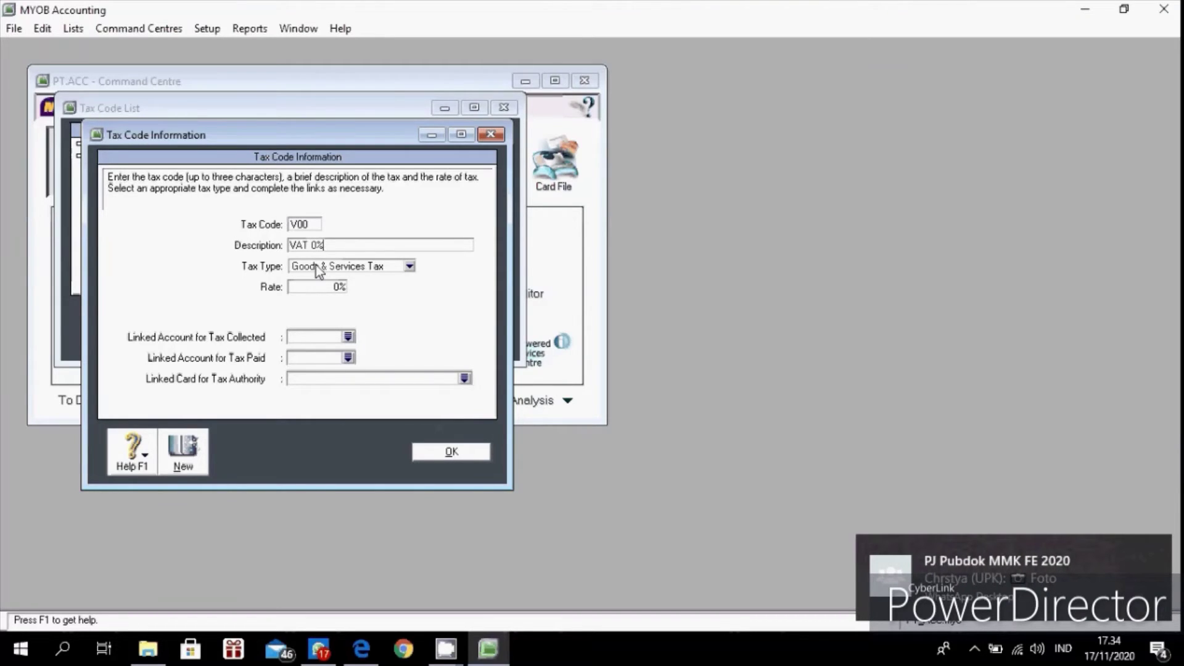
key("Tab")
key("Tab")
key("Tab")
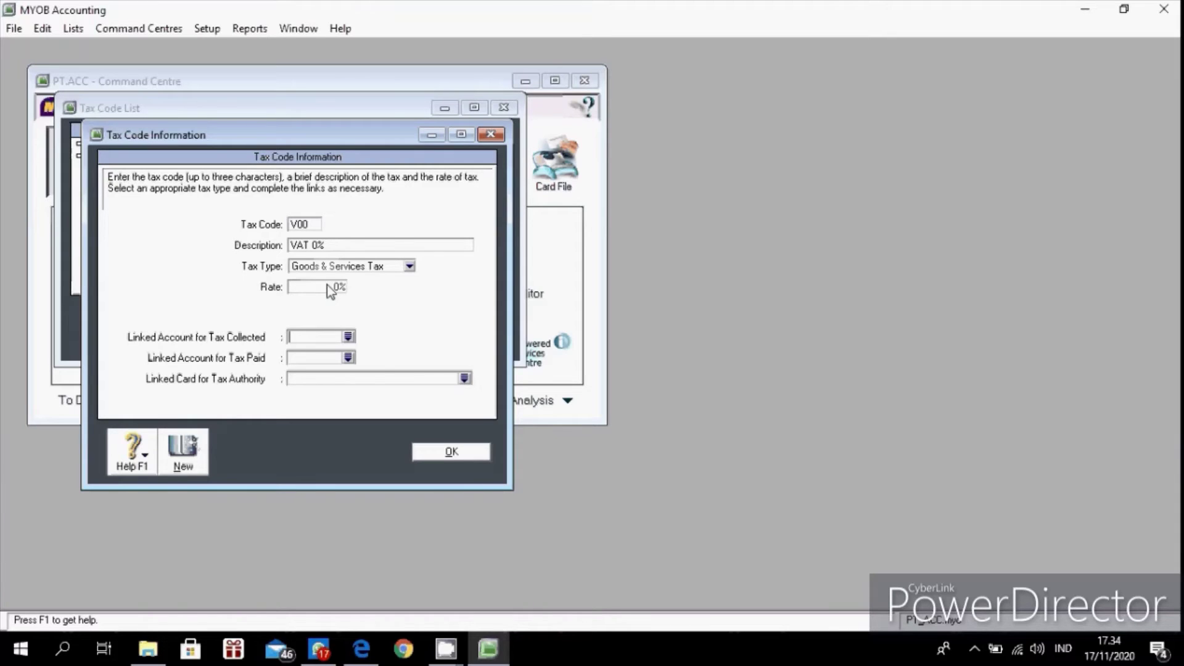
Step: Link V00's tax collected to account 2-1100 VAT Collected and its tax paid to 2-1200 VAT Paid, and save the code
left_click(347, 337)
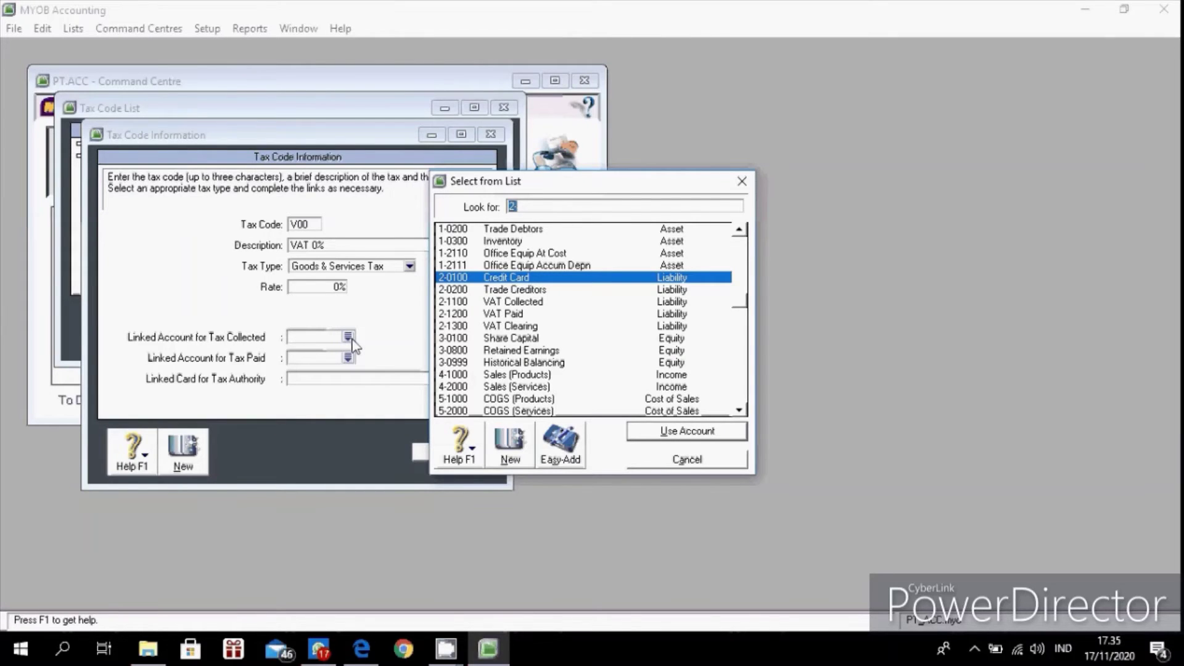
type("2-1")
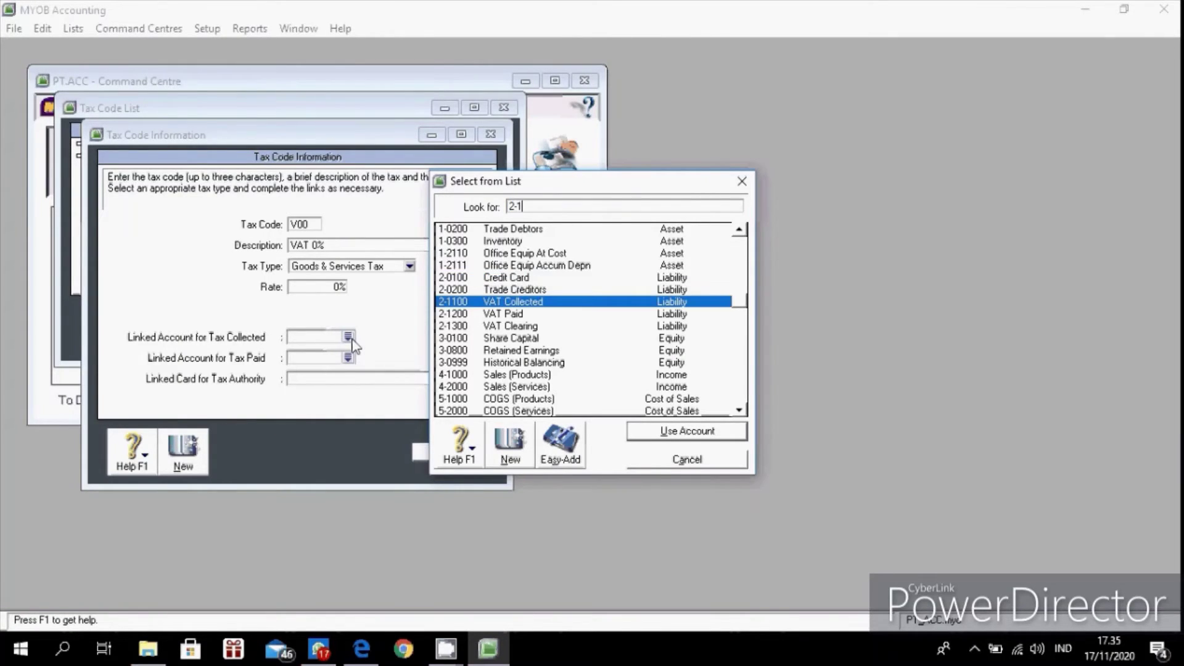
type("100")
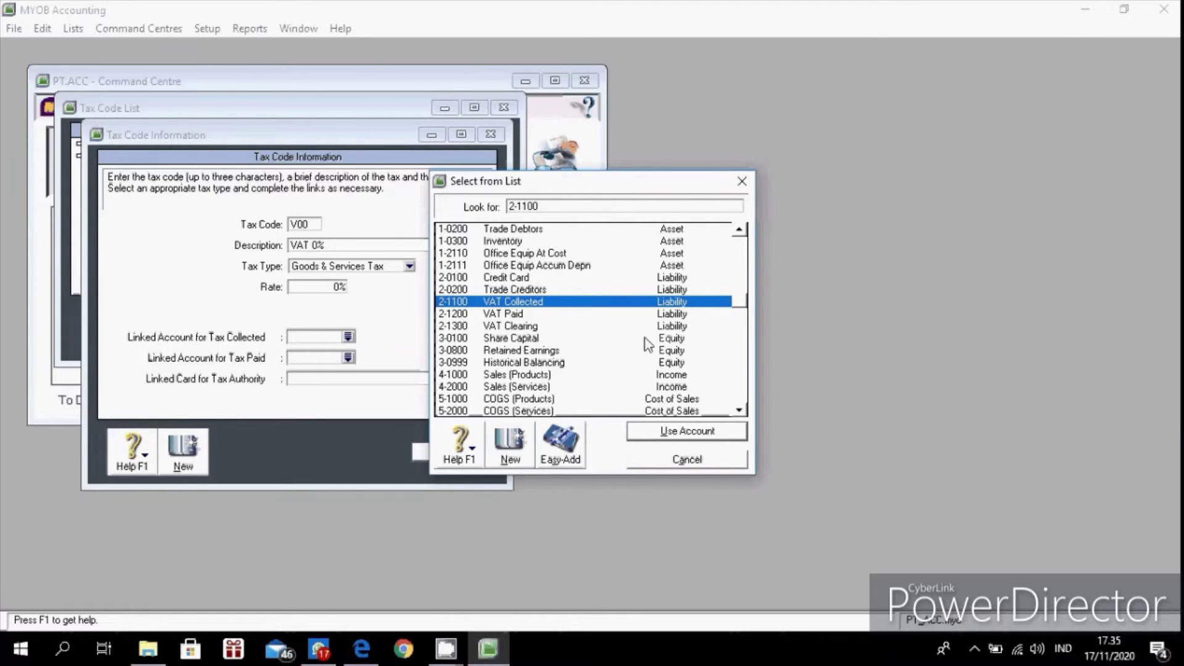
key("Return")
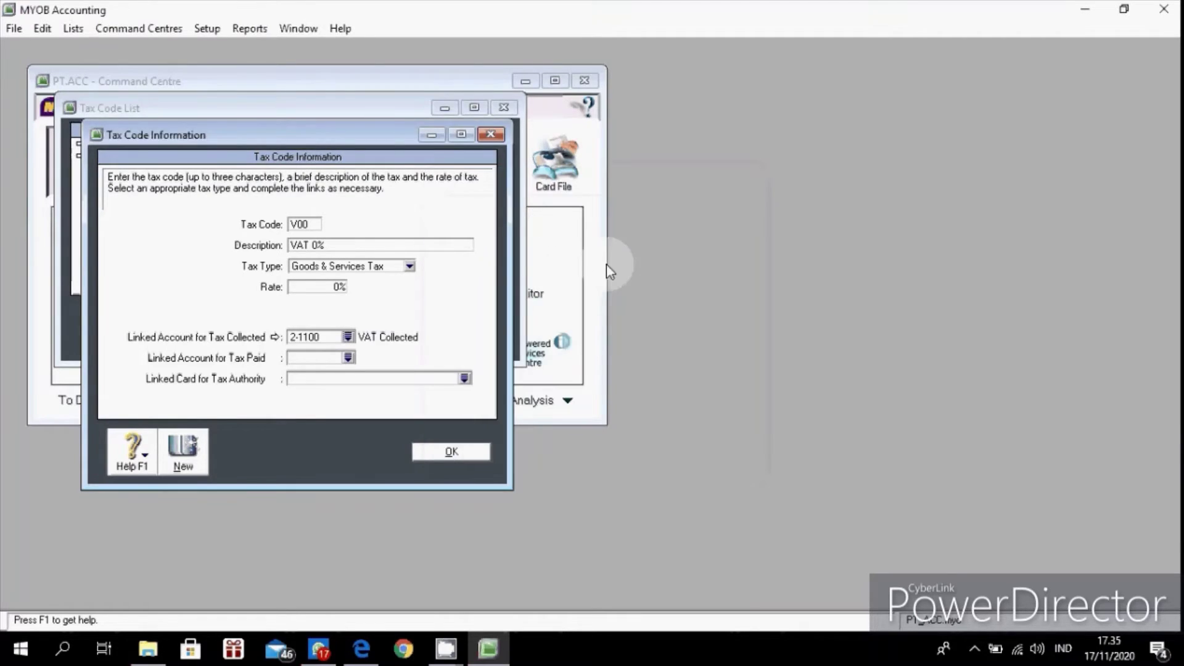
left_click(349, 359)
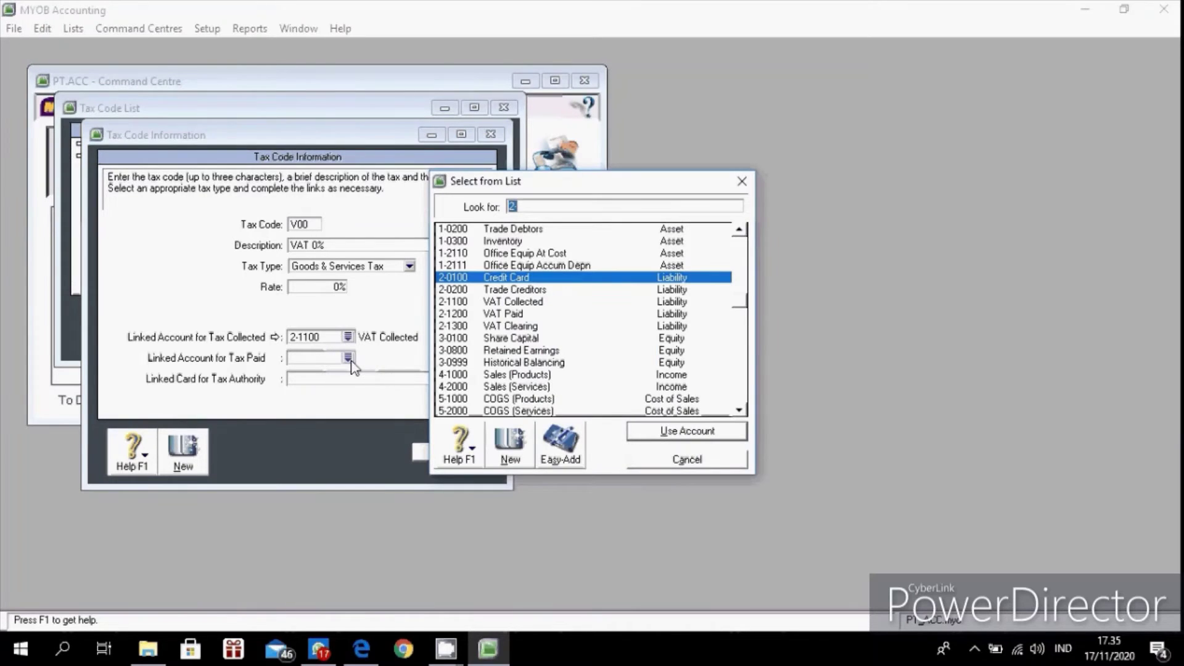
type("2-12")
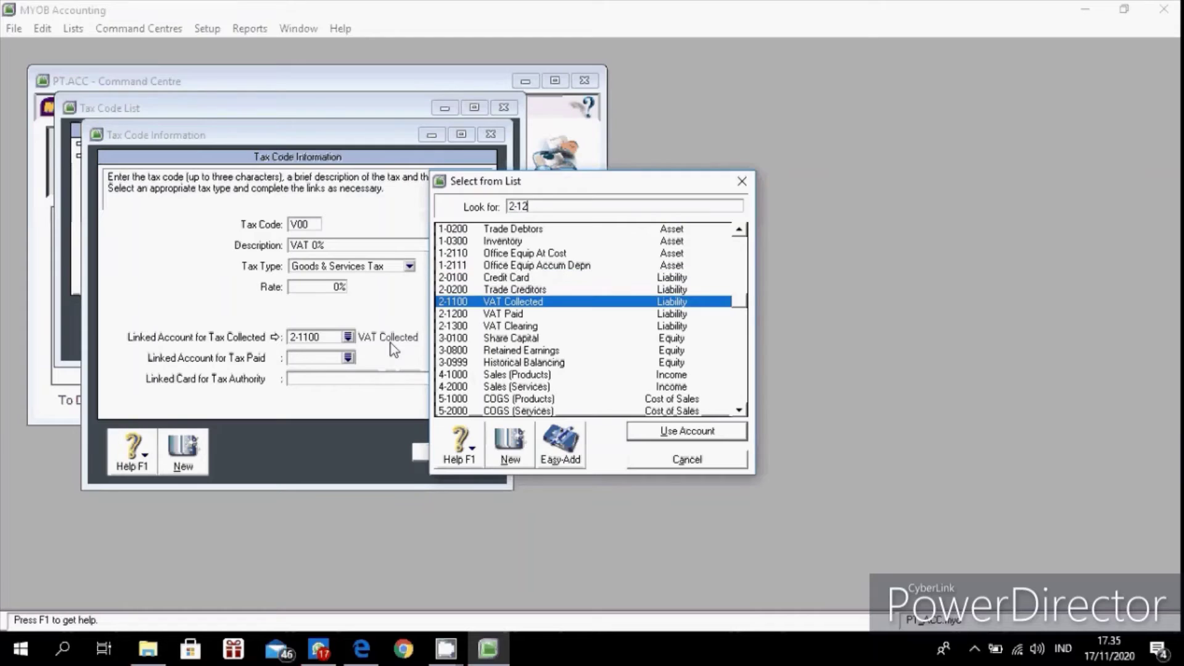
type("00")
key("Return")
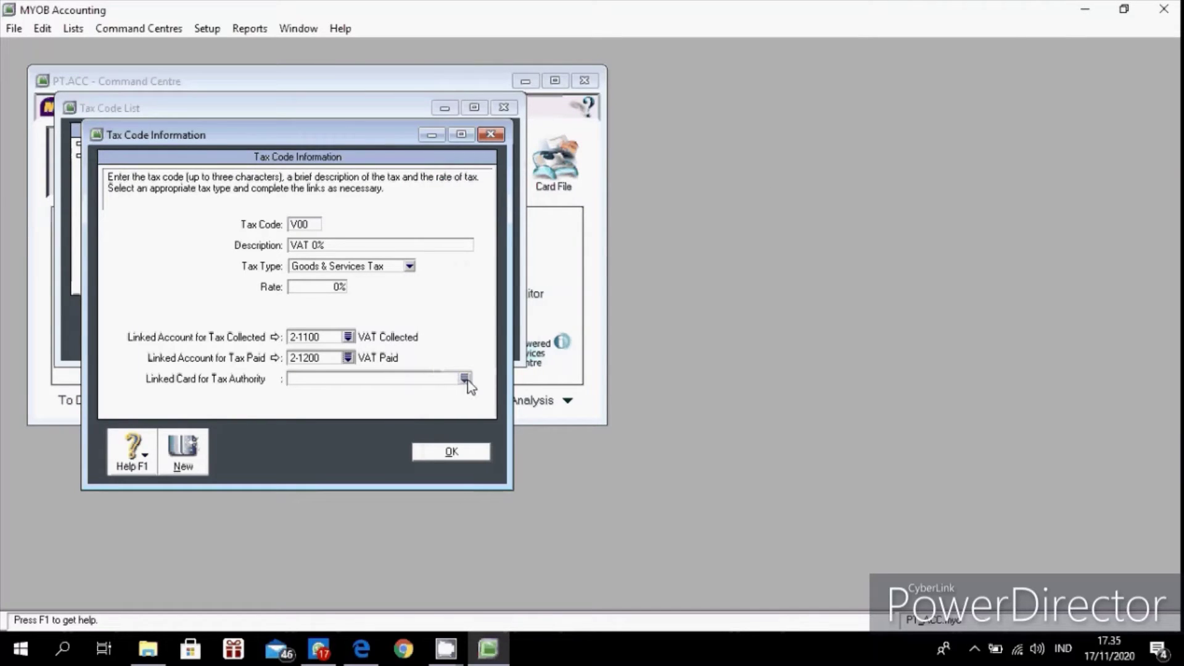
left_click(458, 454)
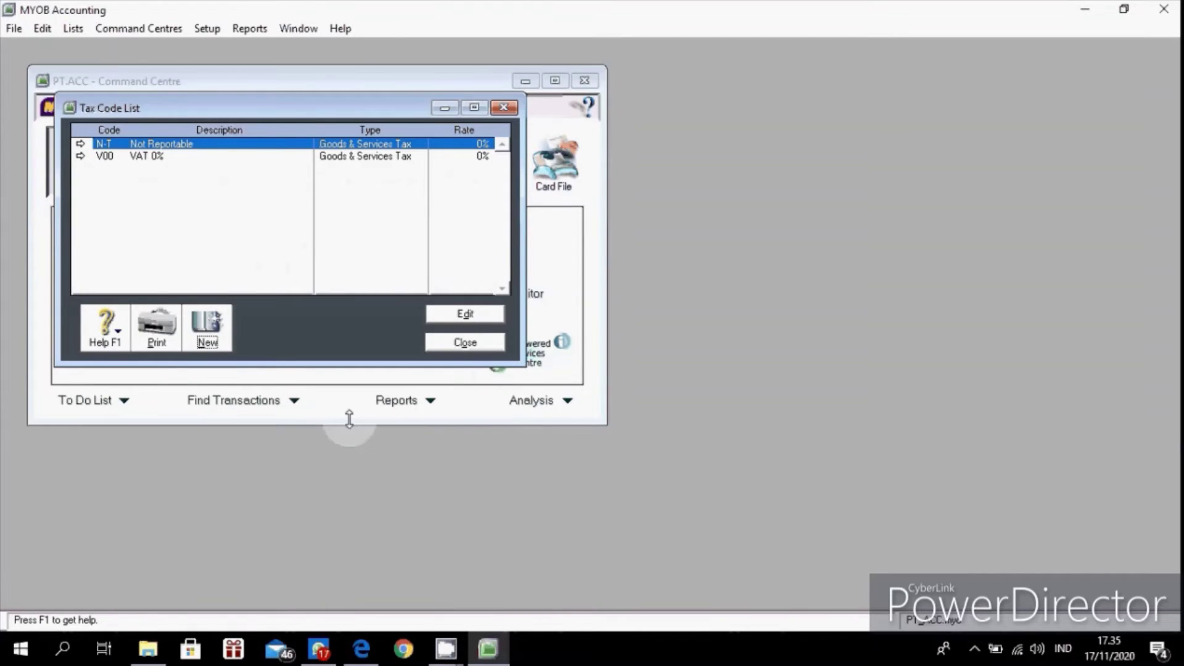
Step: Add a new tax code V10 described as VAT 10% with a rate of 10%
left_click(211, 326)
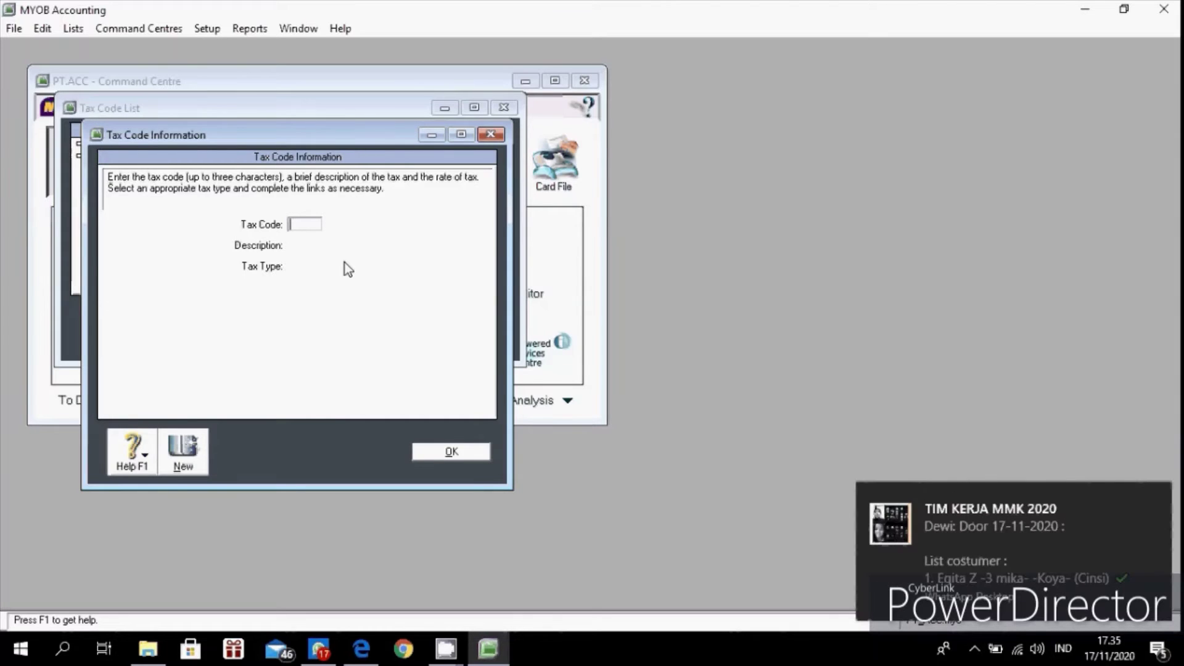
type("V10")
key("Tab")
type("VAT")
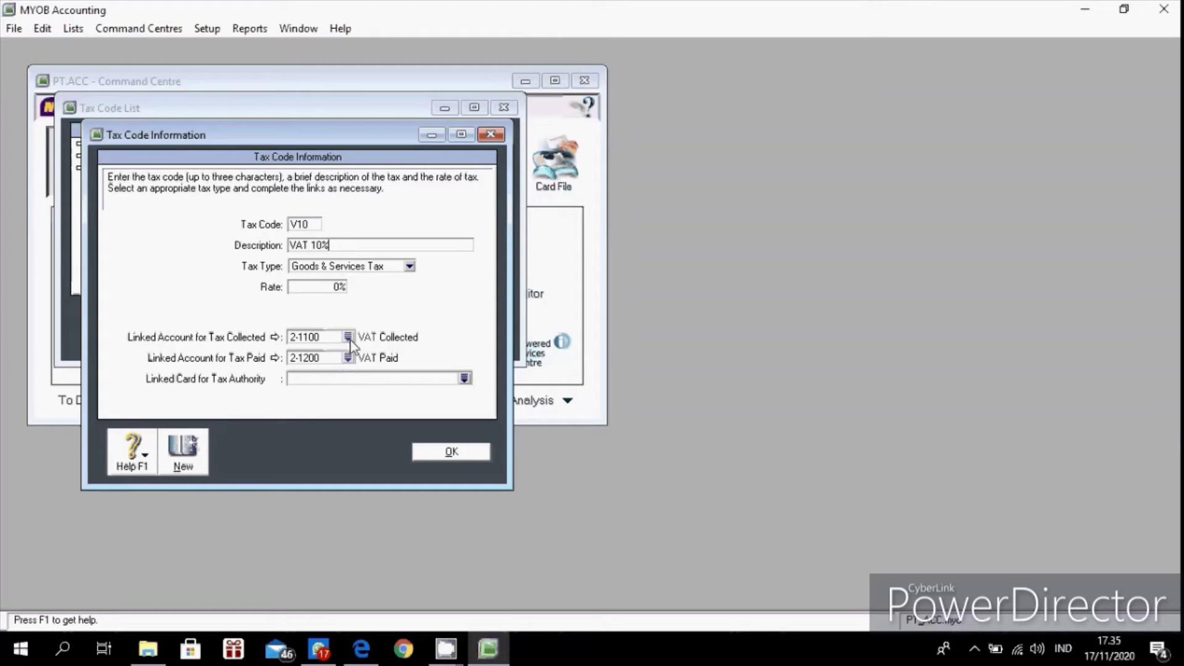
left_click(336, 288)
left_click(336, 288)
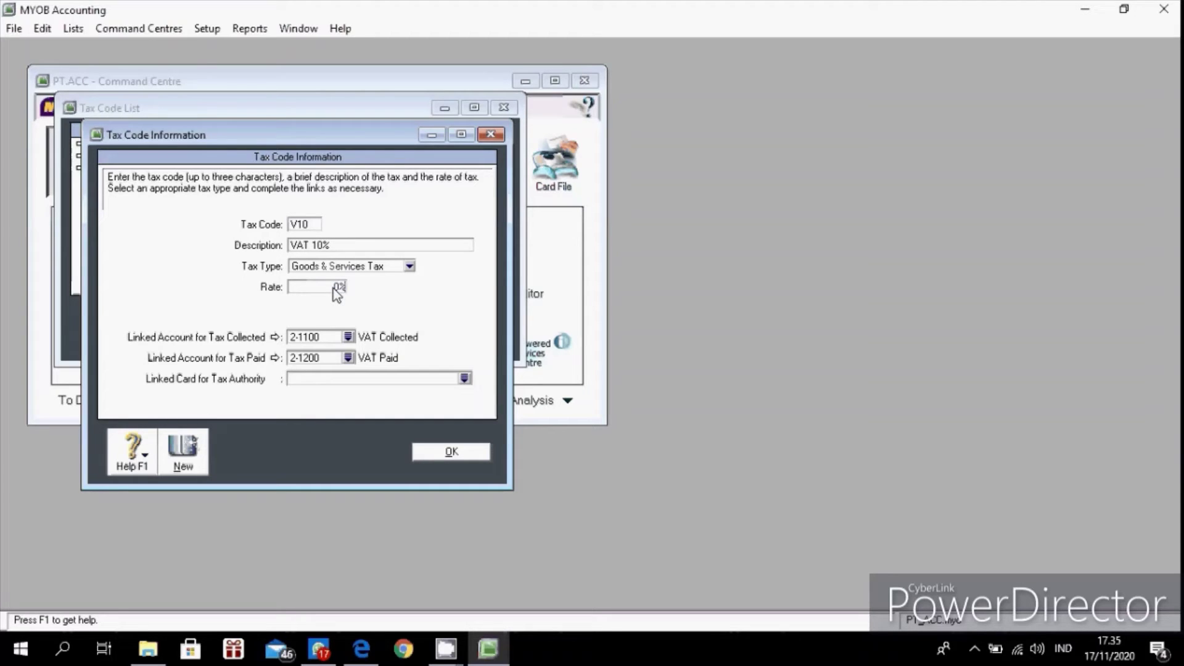
type("1")
key("Tab")
Step: Confirm 2-1100 VAT Collected as V10's linked account for tax collected and save the code
left_click(349, 338)
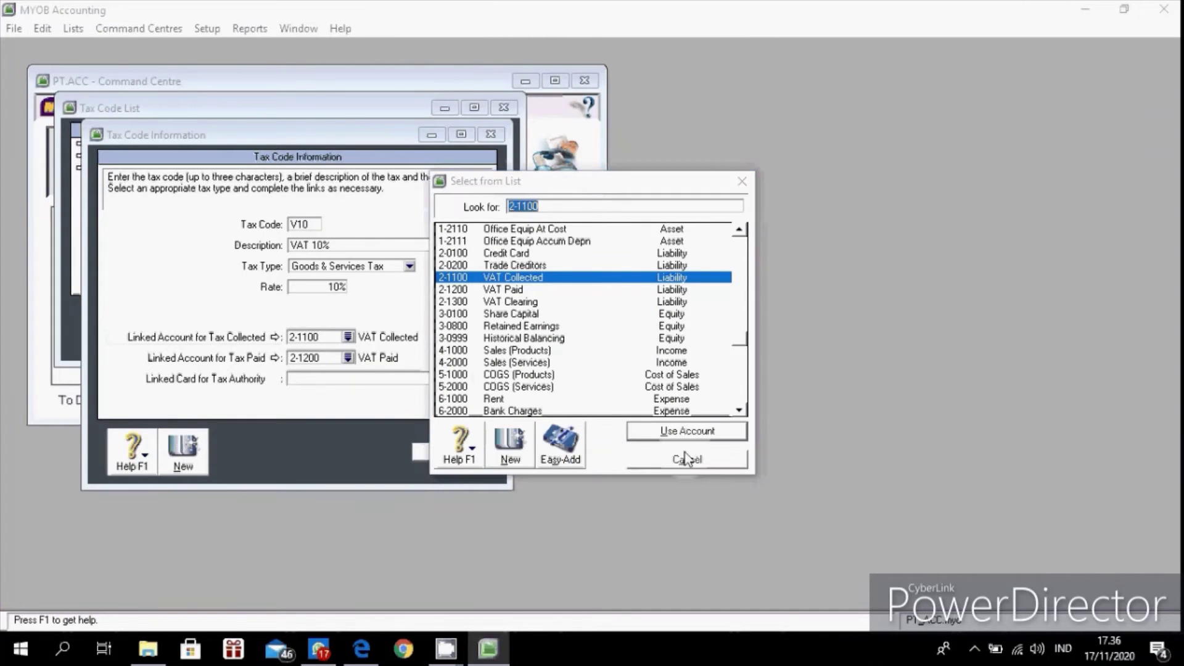
left_click(688, 430)
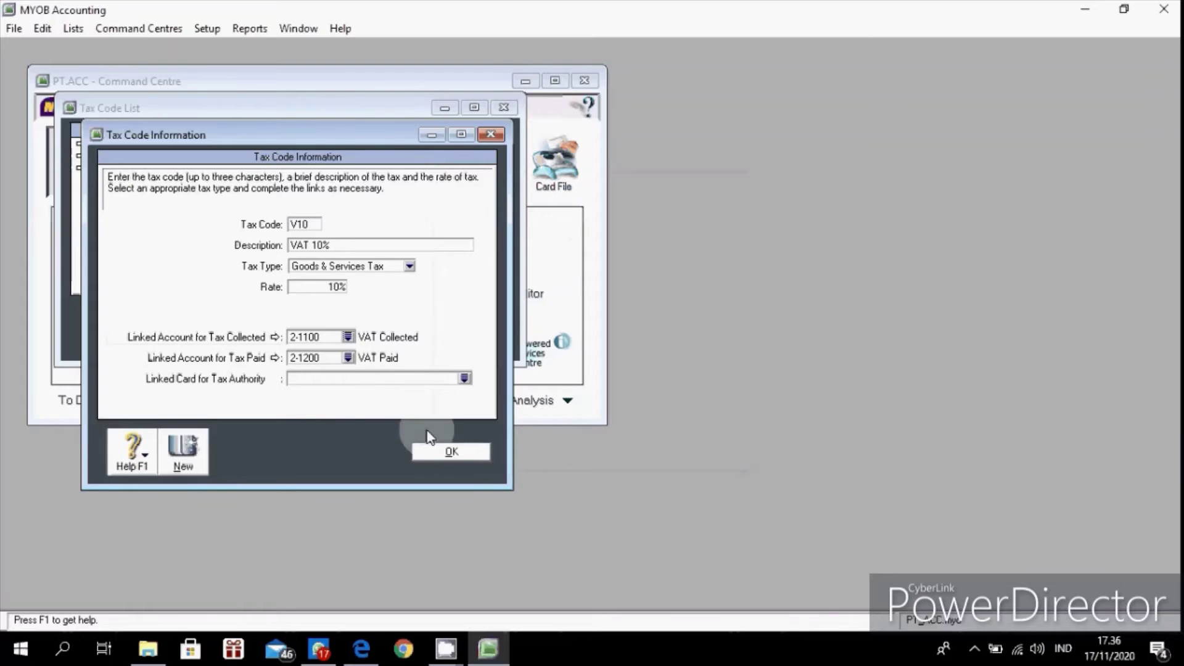
left_click(451, 456)
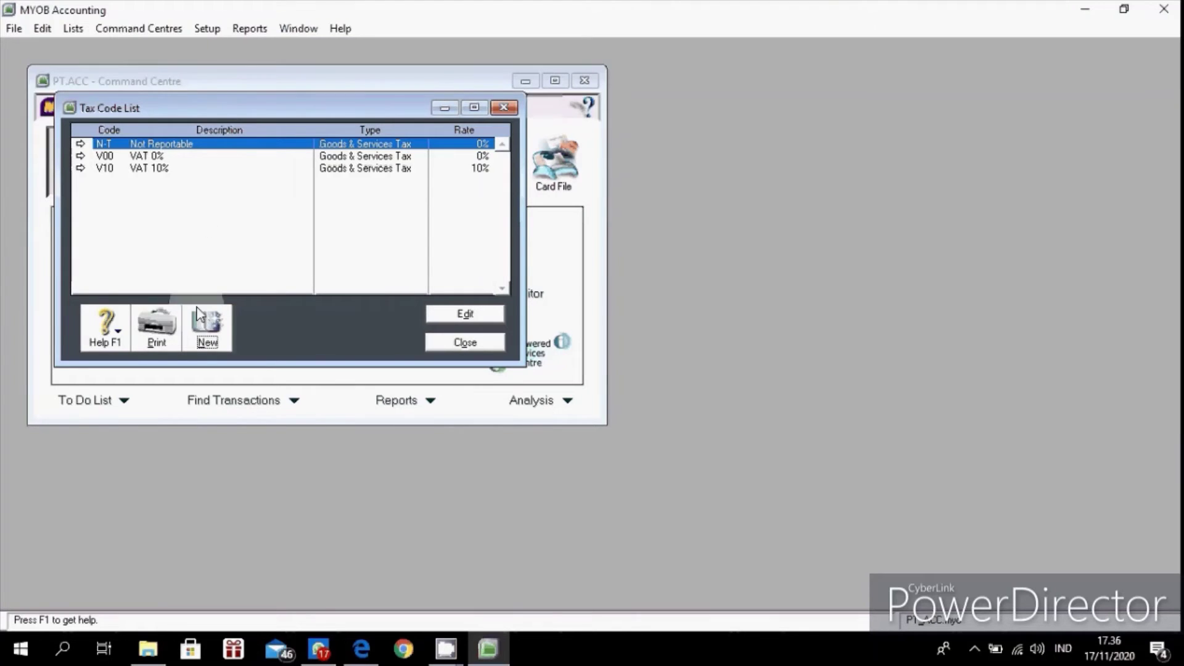
Step: Open the N-T tax code and change its description to Non-Taxable
double_click(210, 145)
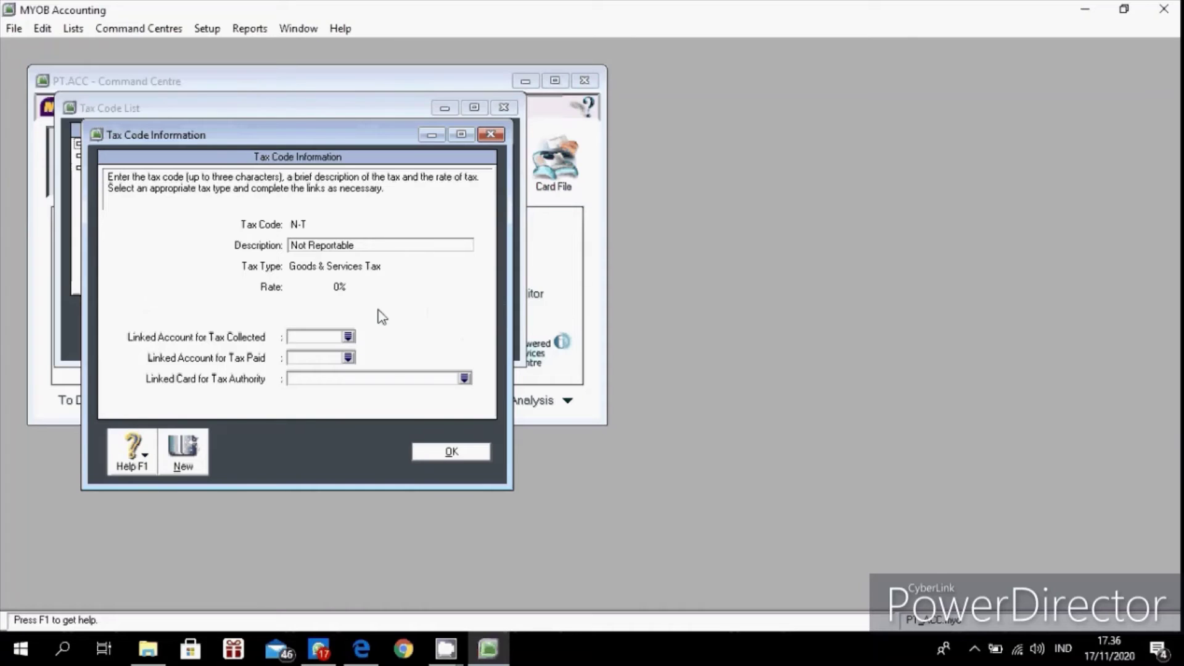
left_click(388, 245)
left_click(387, 249)
key("BackSpace")
key("BackSpace")
key("BackSpace")
key("BackSpace")
key("BackSpace")
key("BackSpace")
key("BackSpace")
key("BackSpace")
key("BackSpace")
key("BackSpace")
key("BackSpace")
key("BackSpace")
type("n")
key("BackSpace")
type("-Taxable")
key("Left")
key("Right")
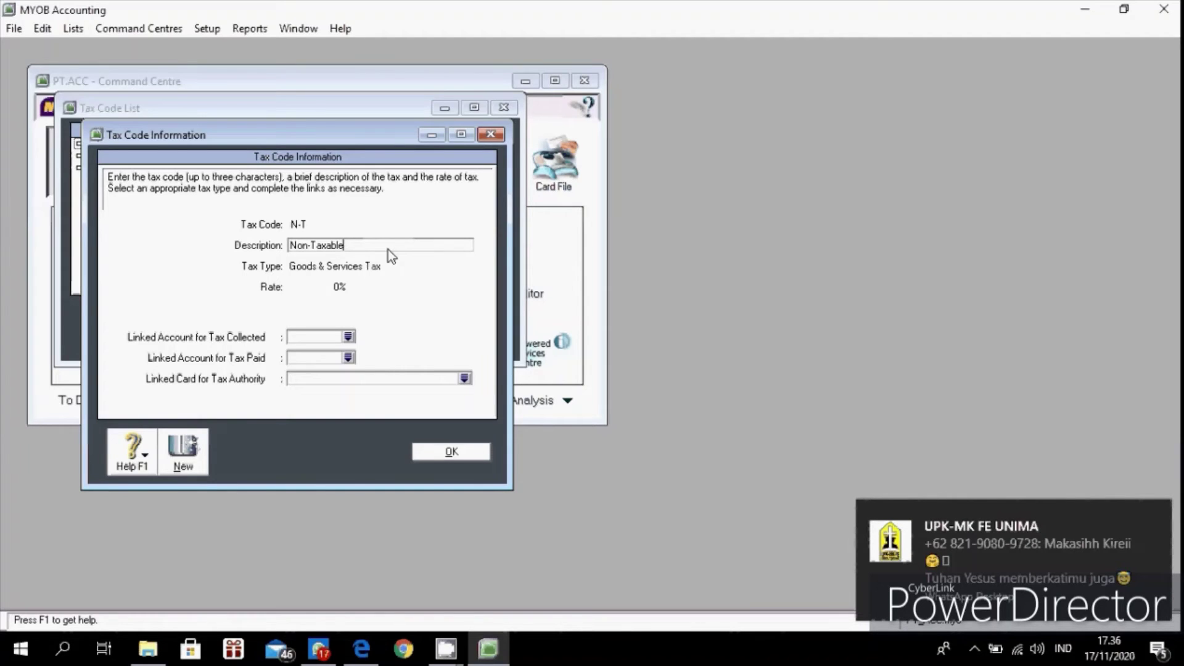
Step: Set the N-T code's linked account for tax collected to 2-1100 VAT Collected
left_click(348, 337)
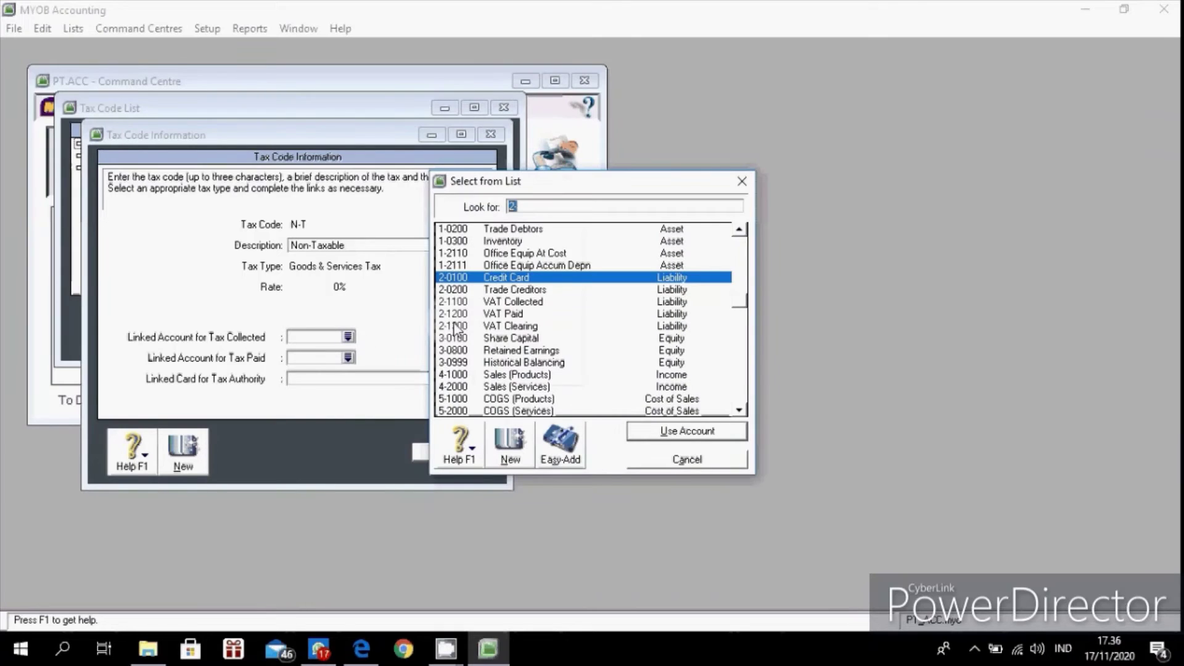
type("2-1100")
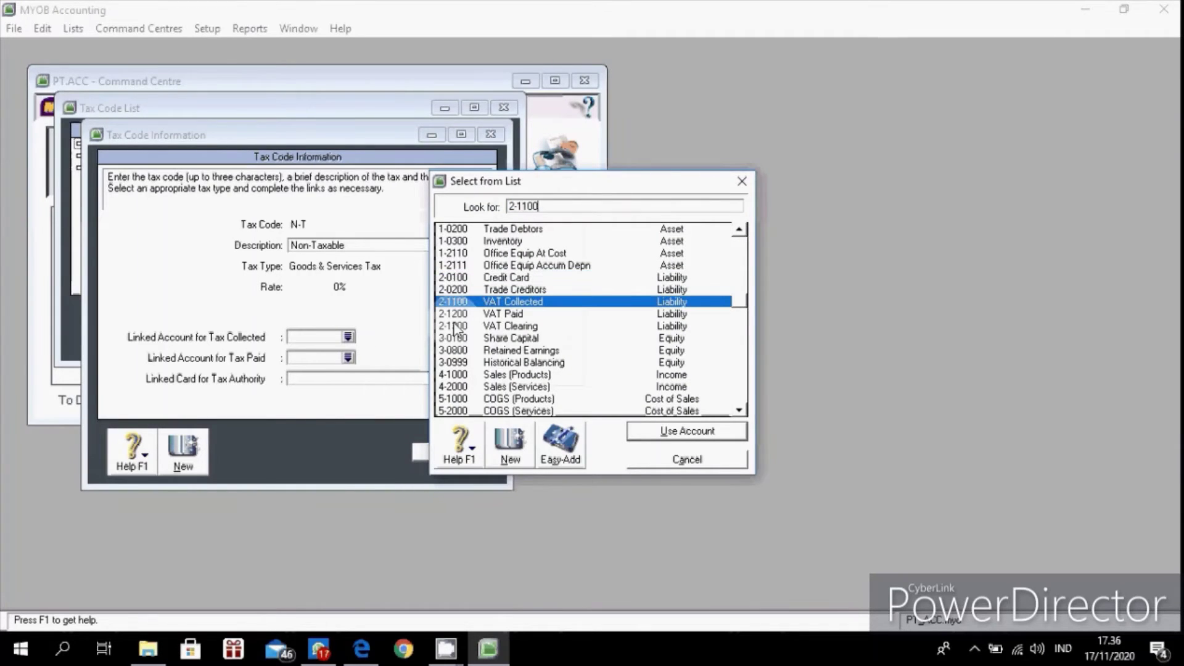
key("Return")
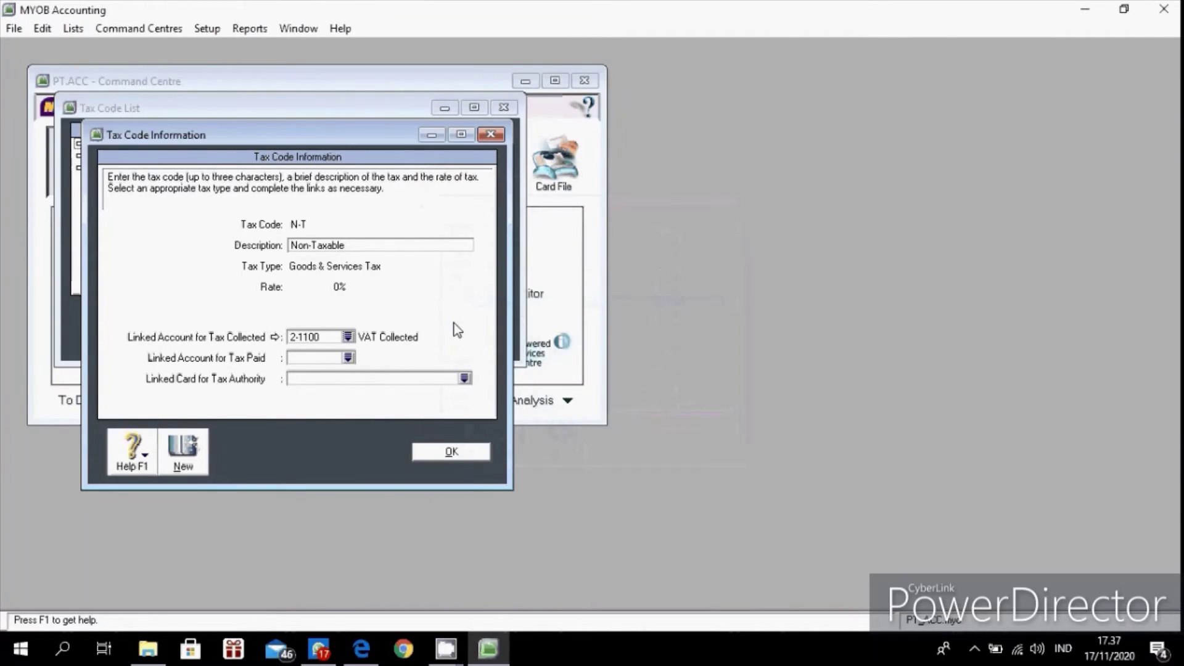
Step: Try to save the N-T code without a linked account for tax paid
left_click(349, 360)
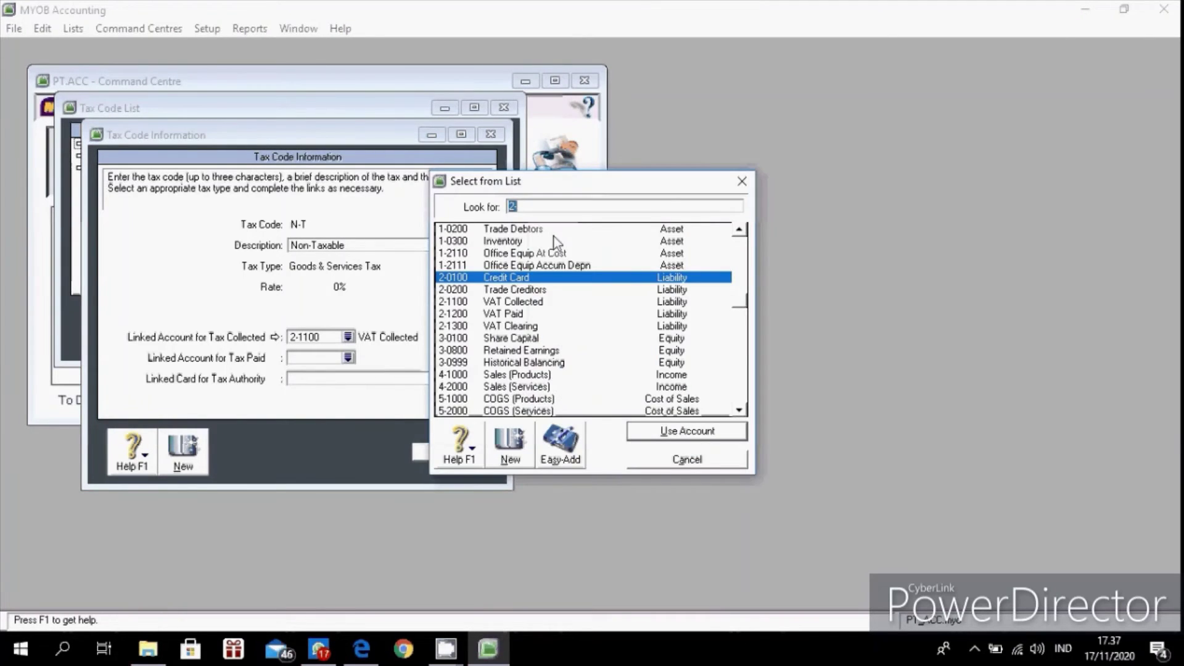
type("2-")
key("BackSpace")
left_click(682, 469)
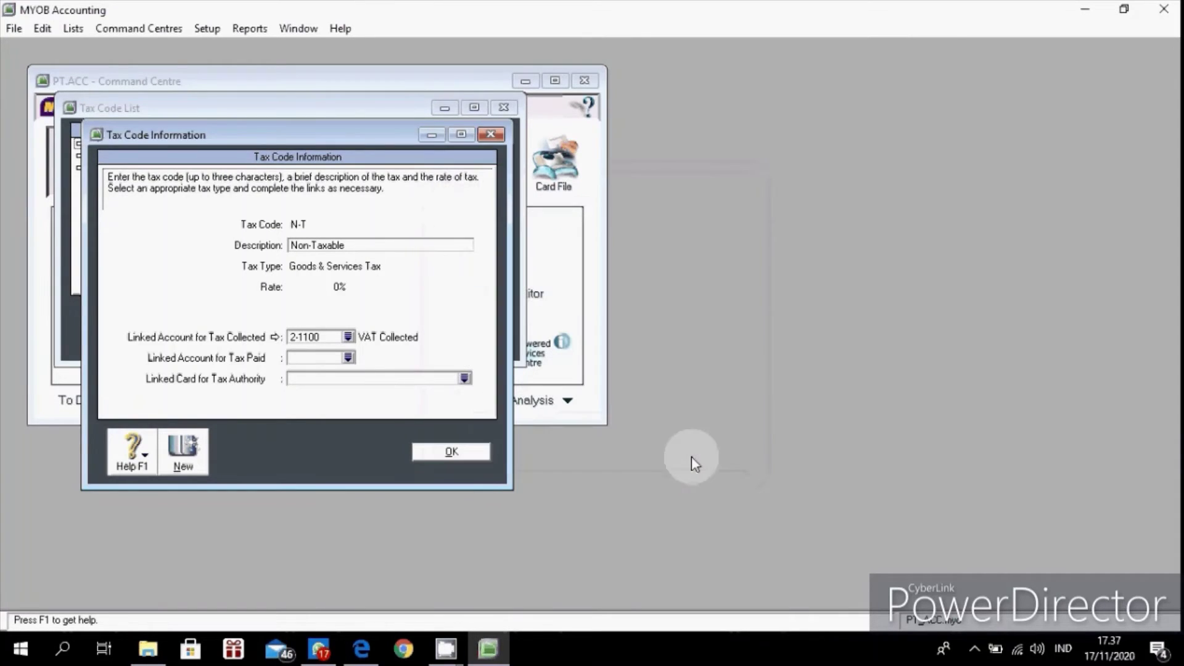
left_click(475, 455)
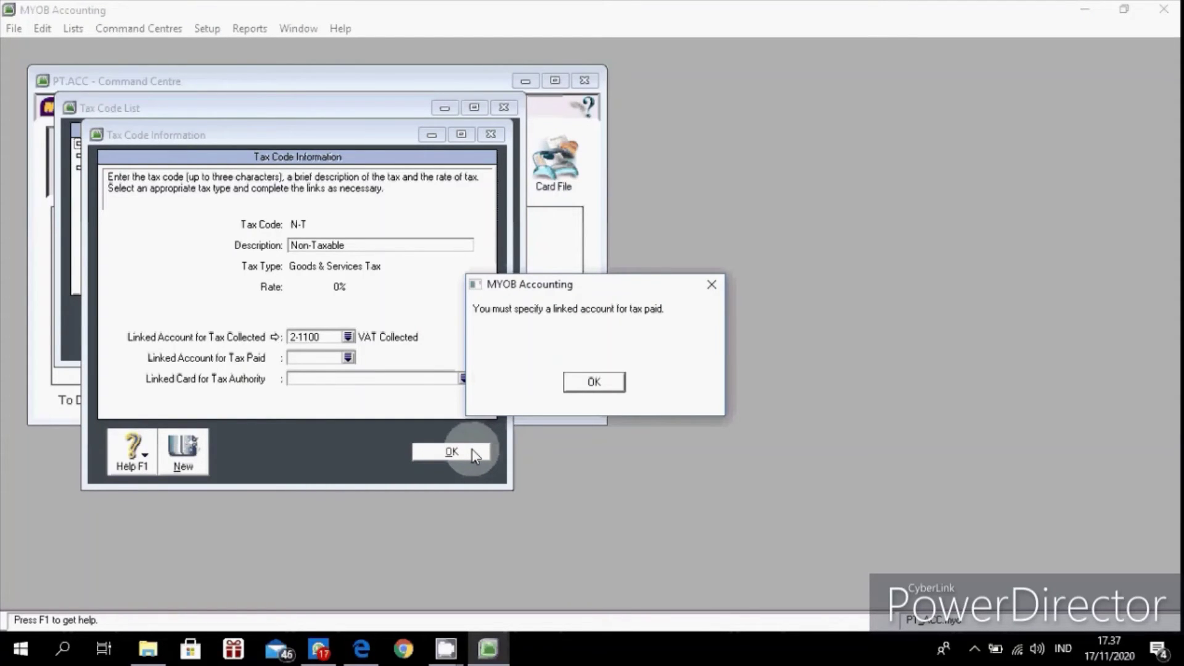
left_click(594, 383)
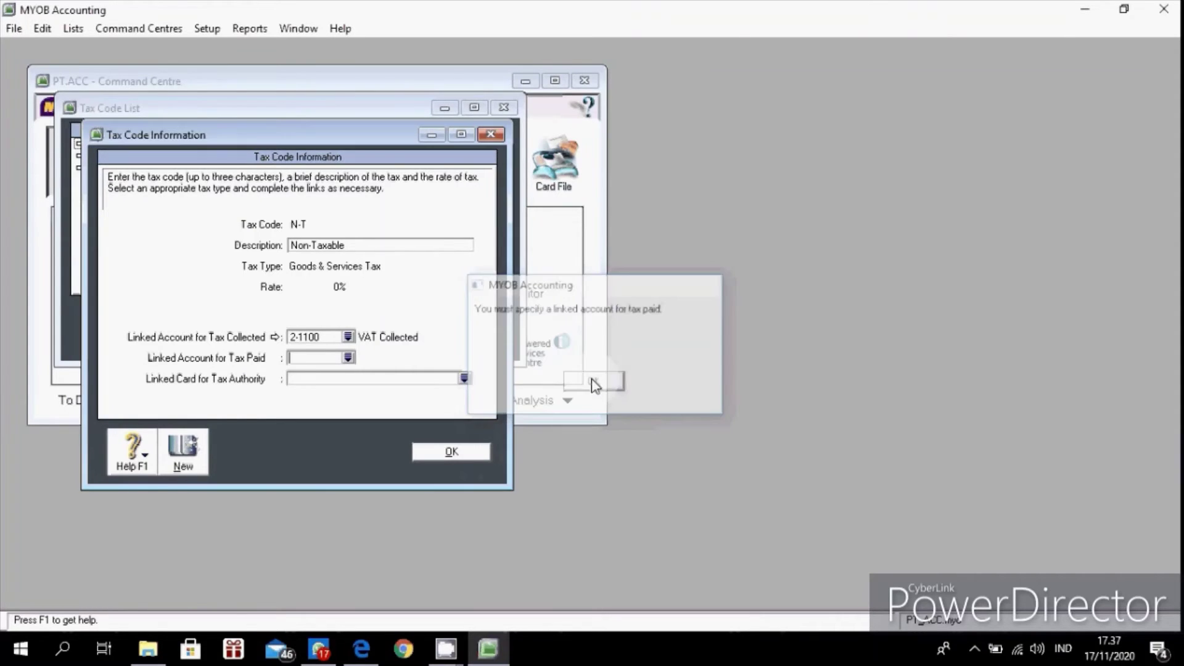
Step: Set the N-T code's linked account for tax paid to 2-1200 VAT Paid, then save the code and close the tax code list
left_click(348, 357)
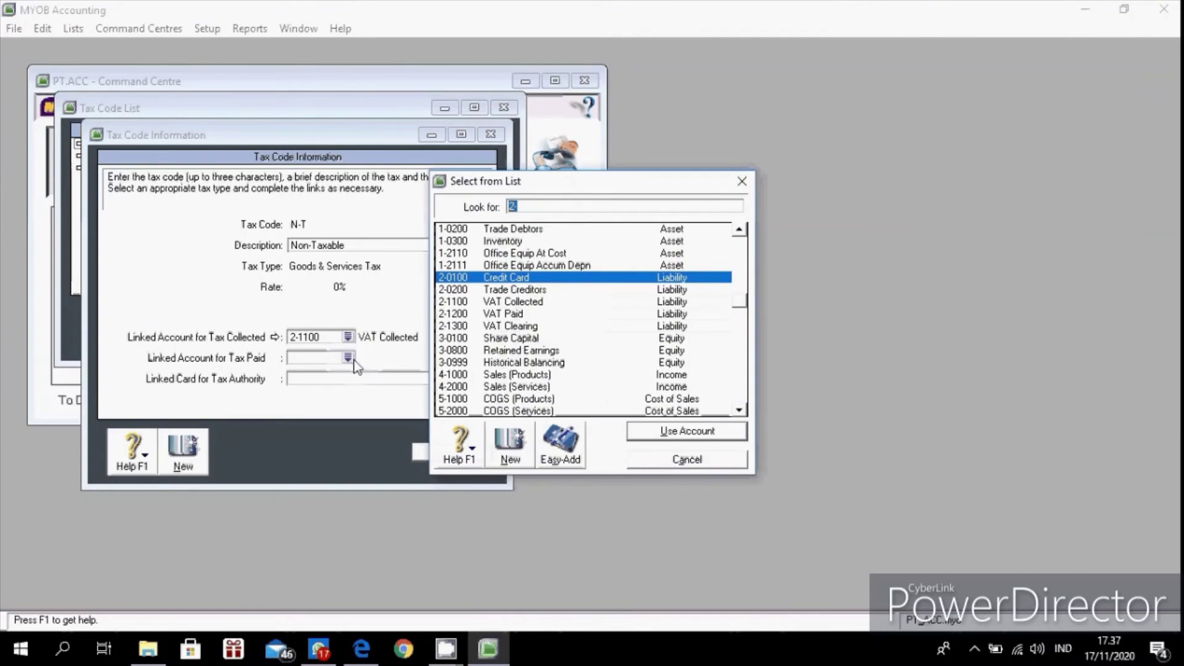
left_click(558, 210)
type("-")
key("BackSpace")
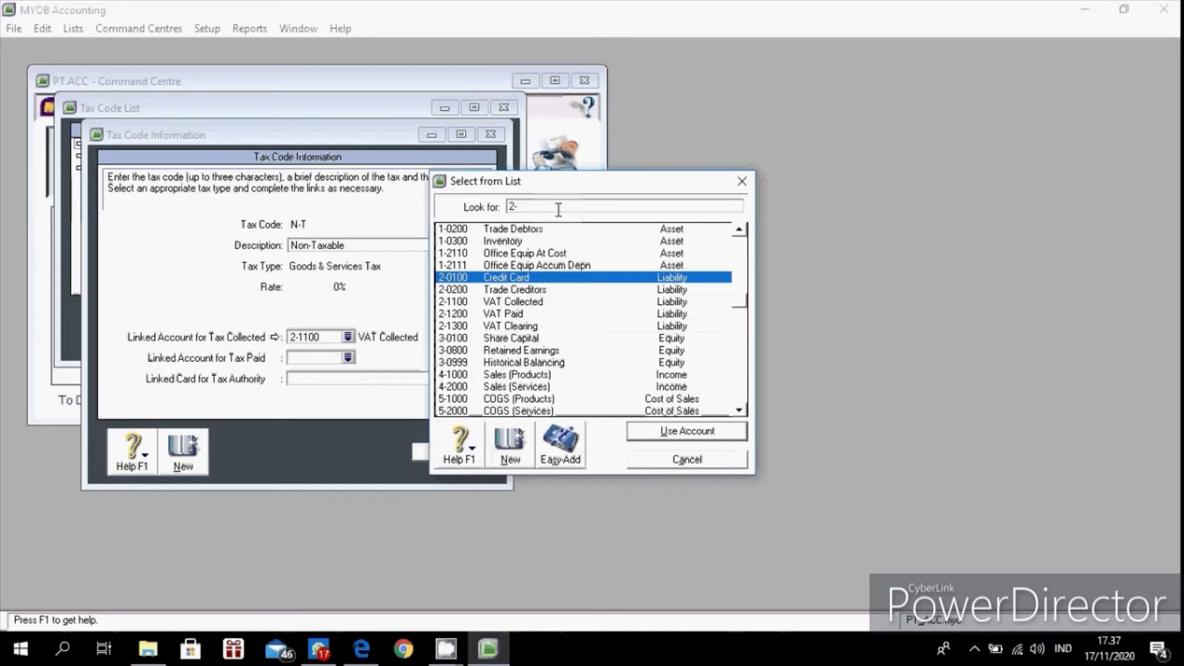
type("-12")
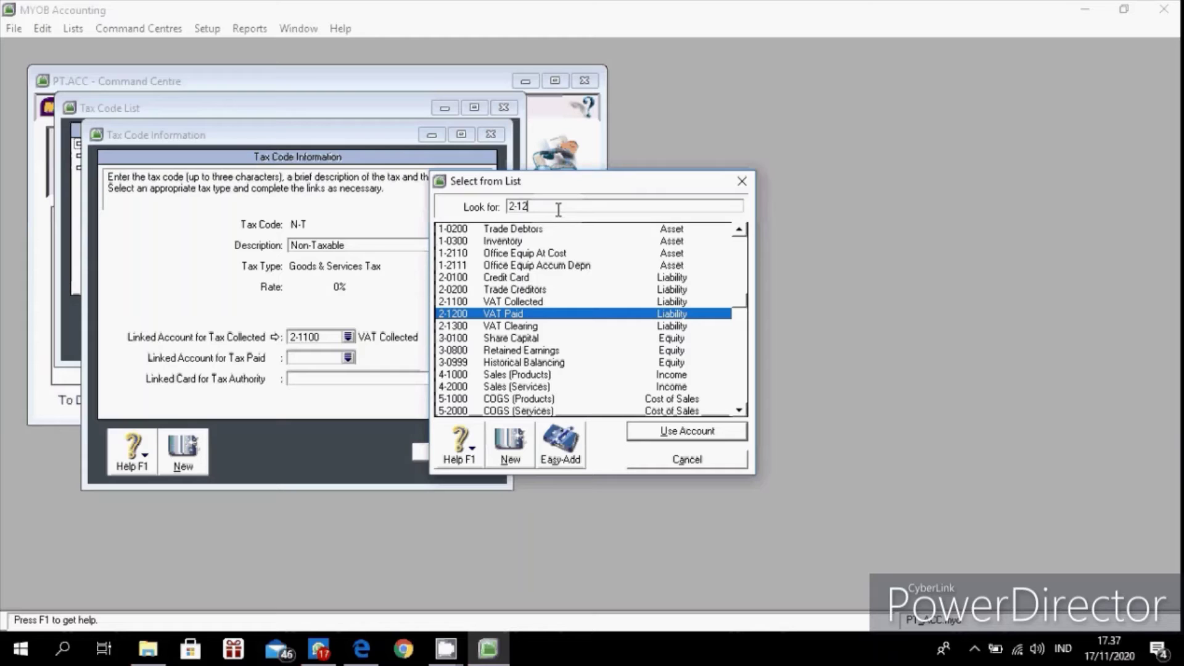
type("00")
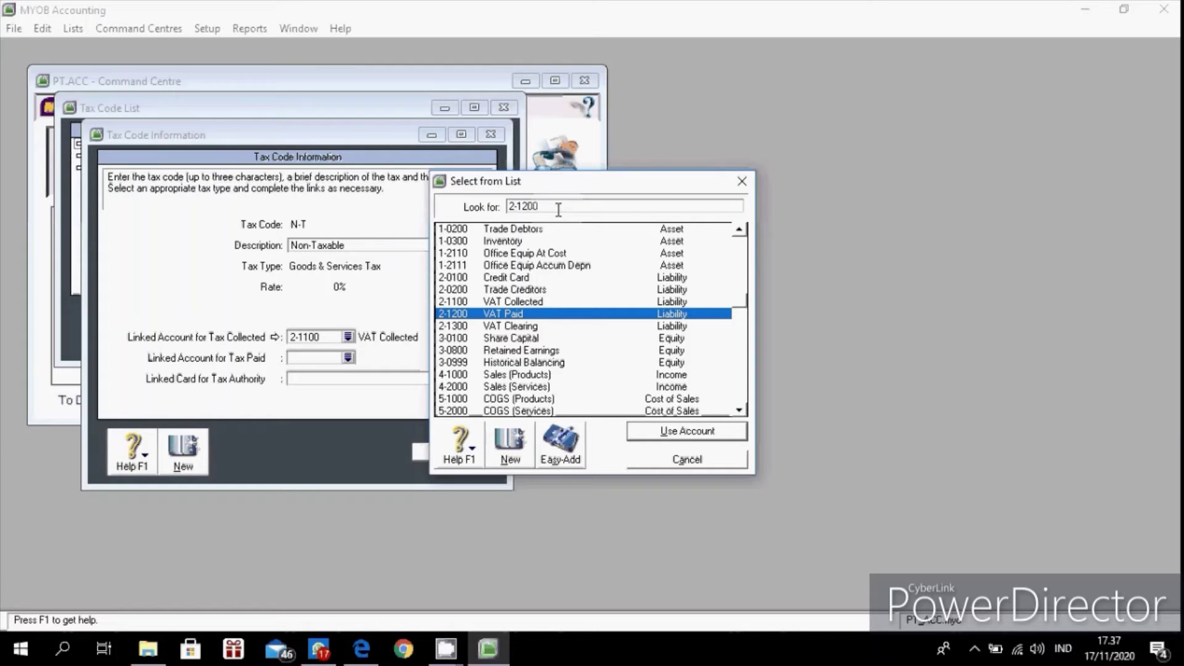
left_click(680, 433)
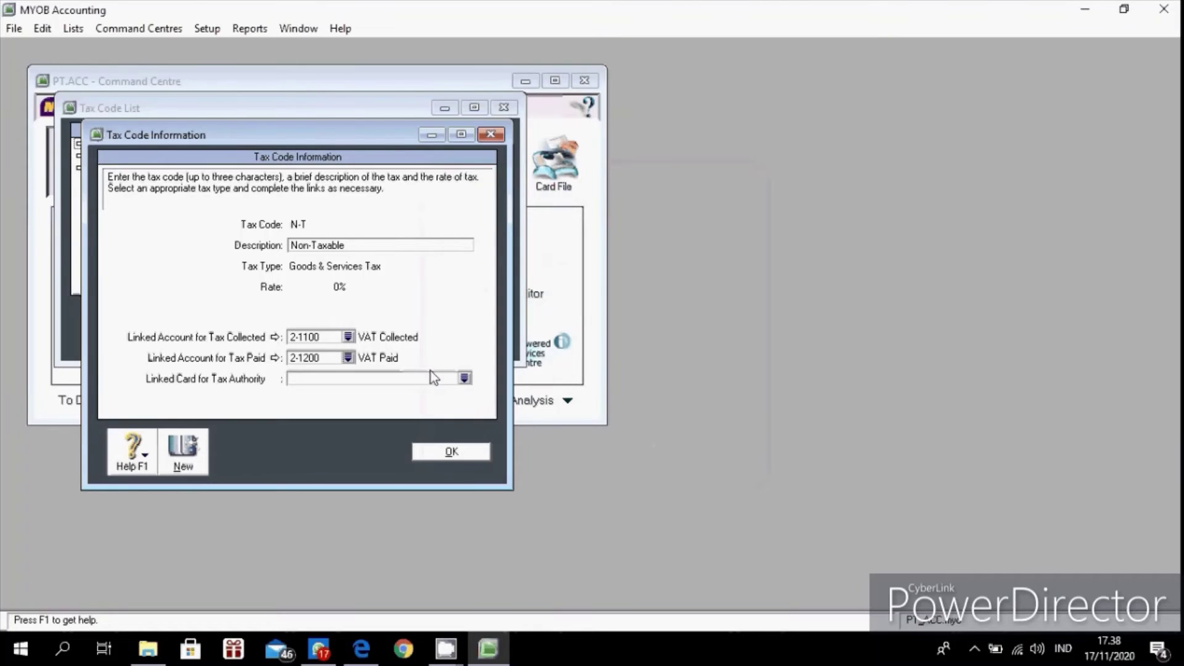
left_click(435, 452)
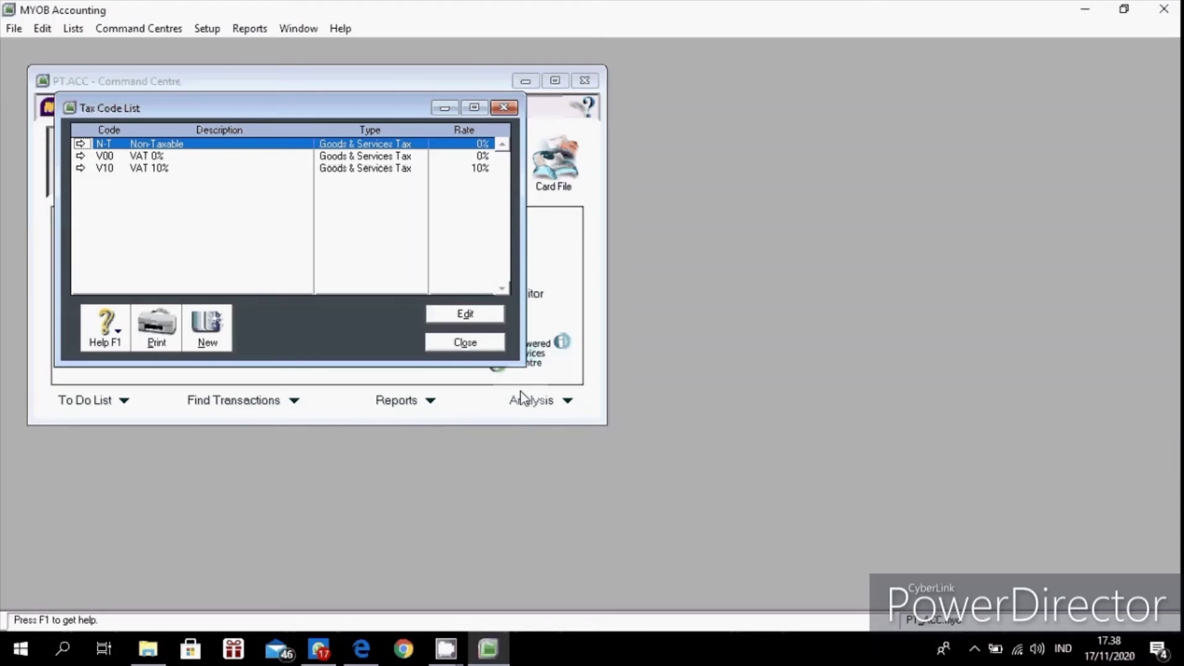
left_click(463, 344)
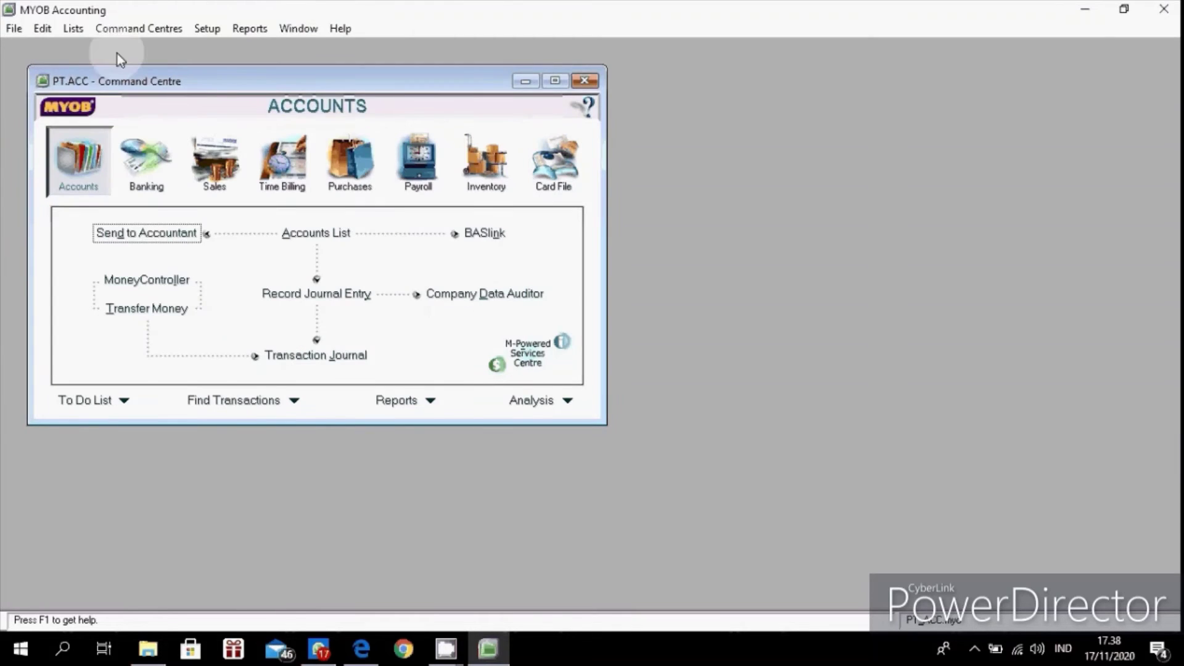
Step: Create a detail job in the jobs list with job number P and the name PRODUCTS
left_click(75, 30)
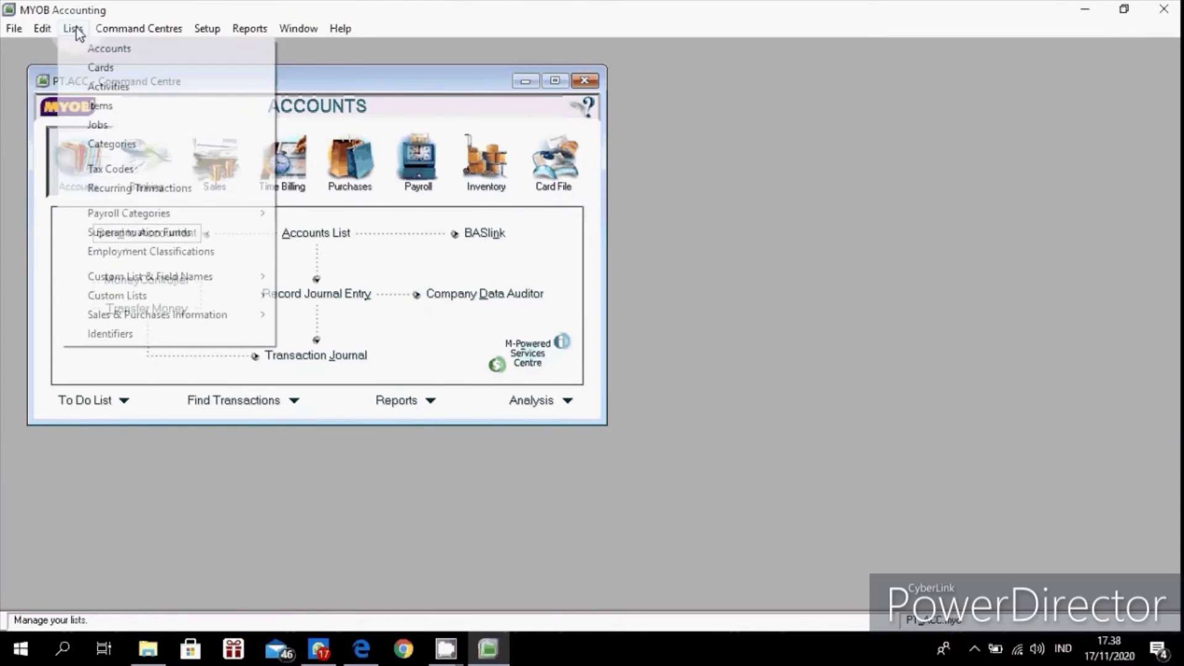
left_click(154, 123)
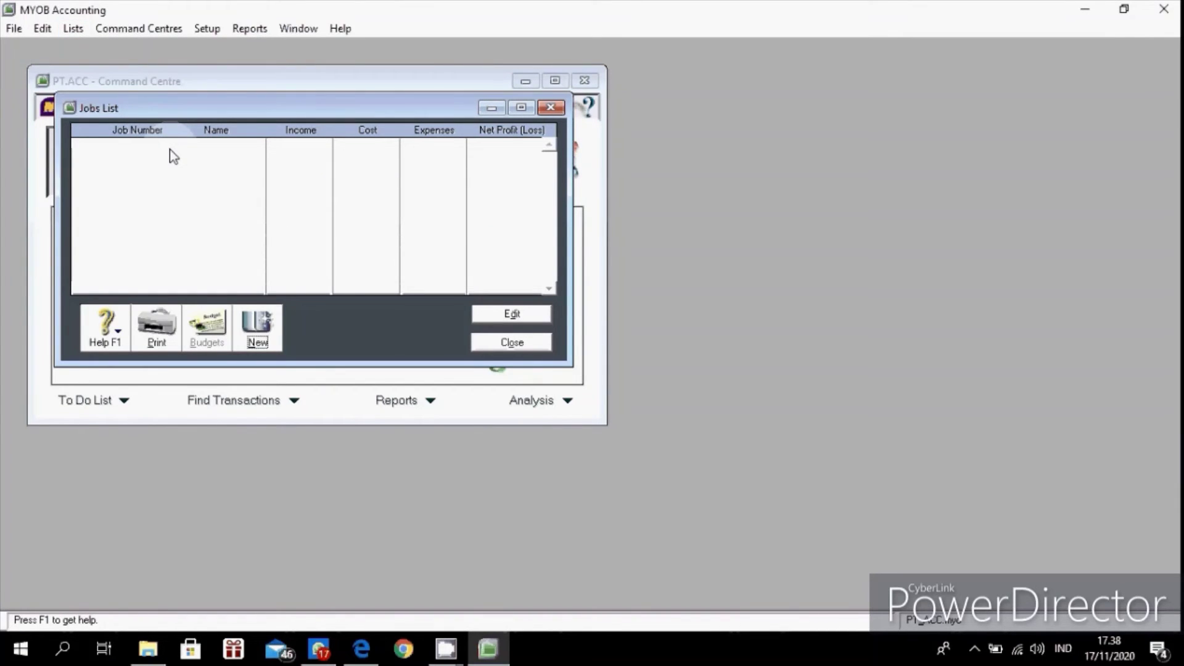
left_click(257, 330)
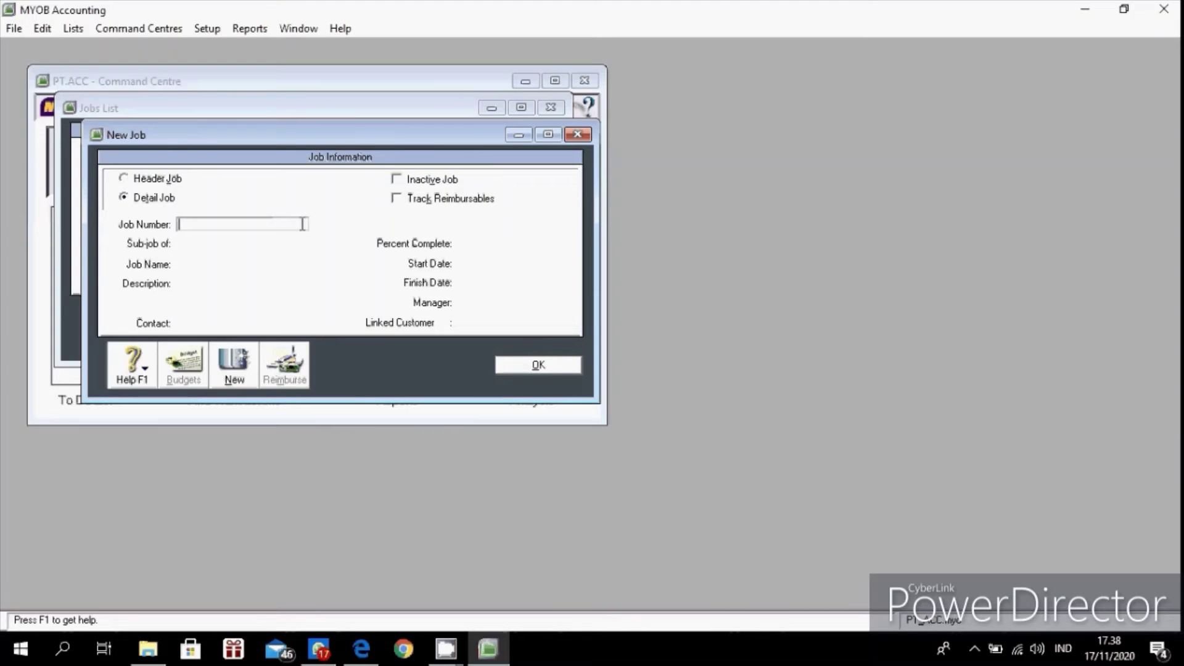
type("p")
key("BackSpace")
type("P")
key("Tab")
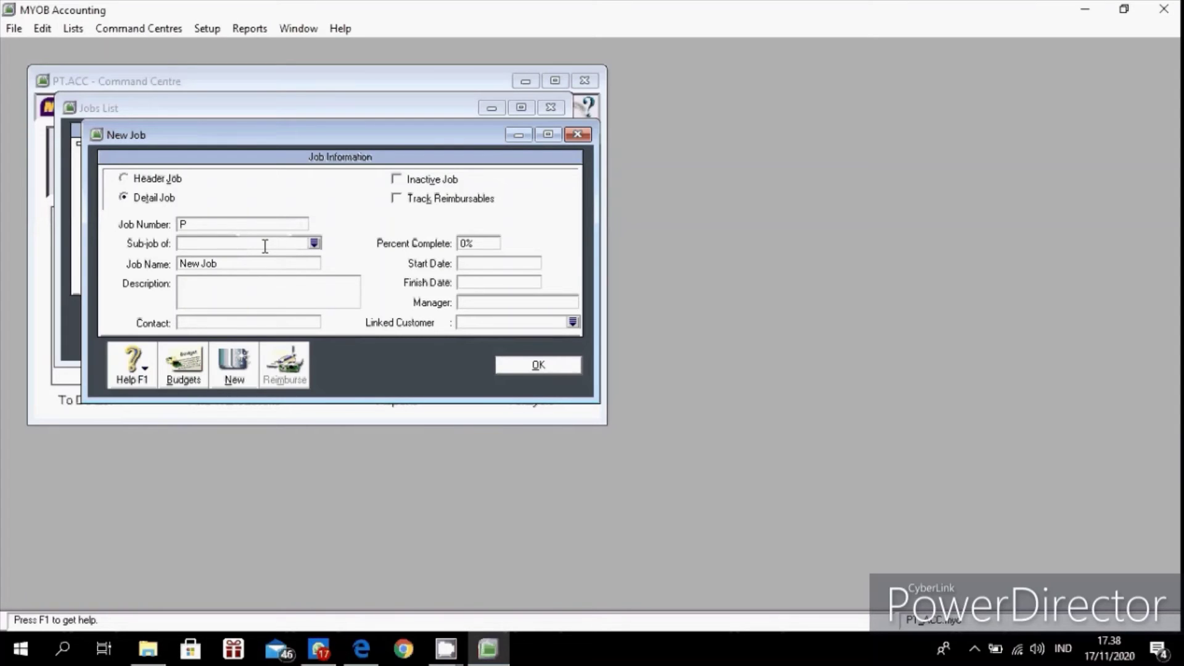
key("Tab")
type("PRODUCTS")
left_click(536, 364)
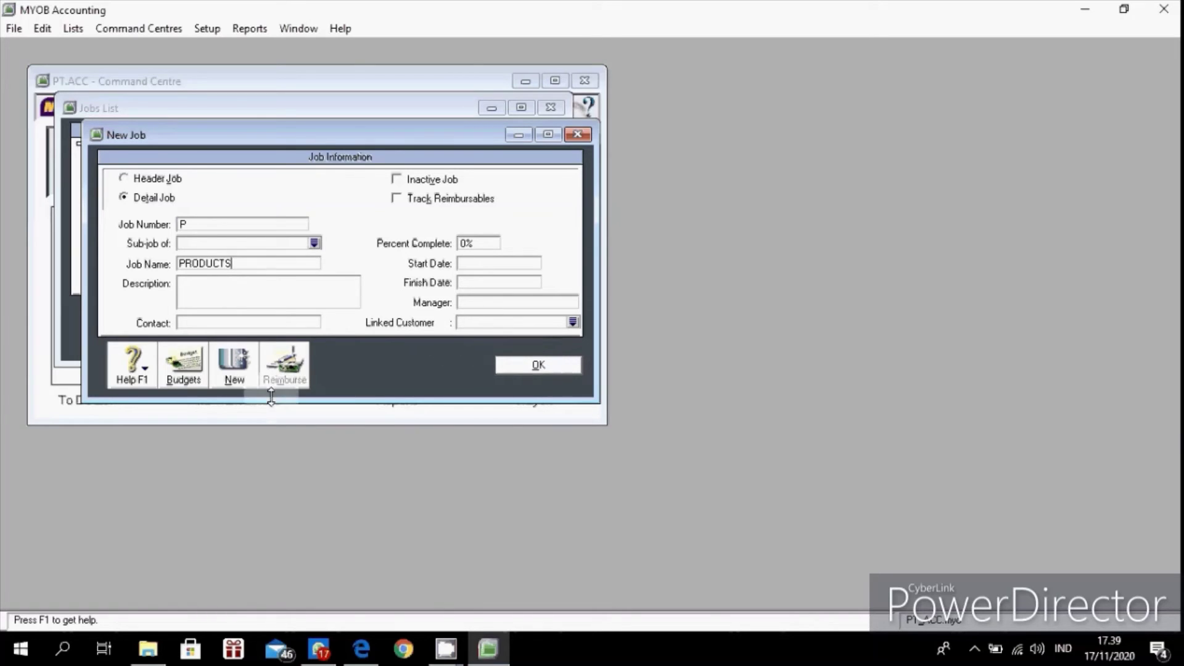
Step: Add a second detail job with number S and the name SERVICES, then save it and close the jobs list
left_click(234, 370)
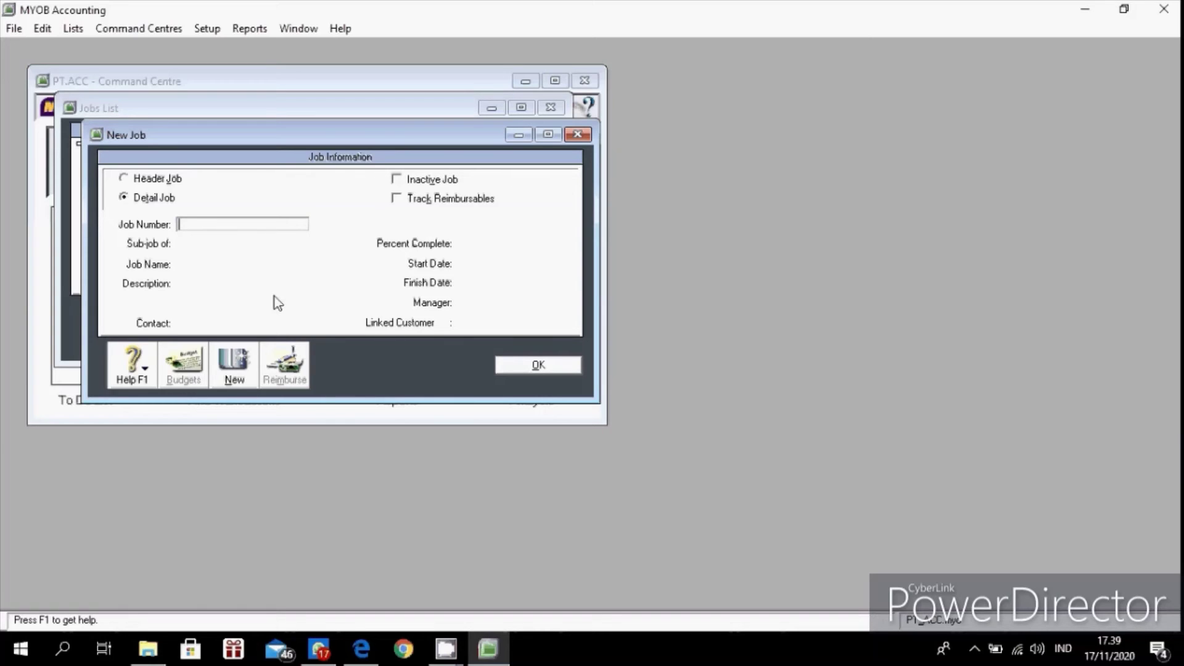
type("S")
key("Tab")
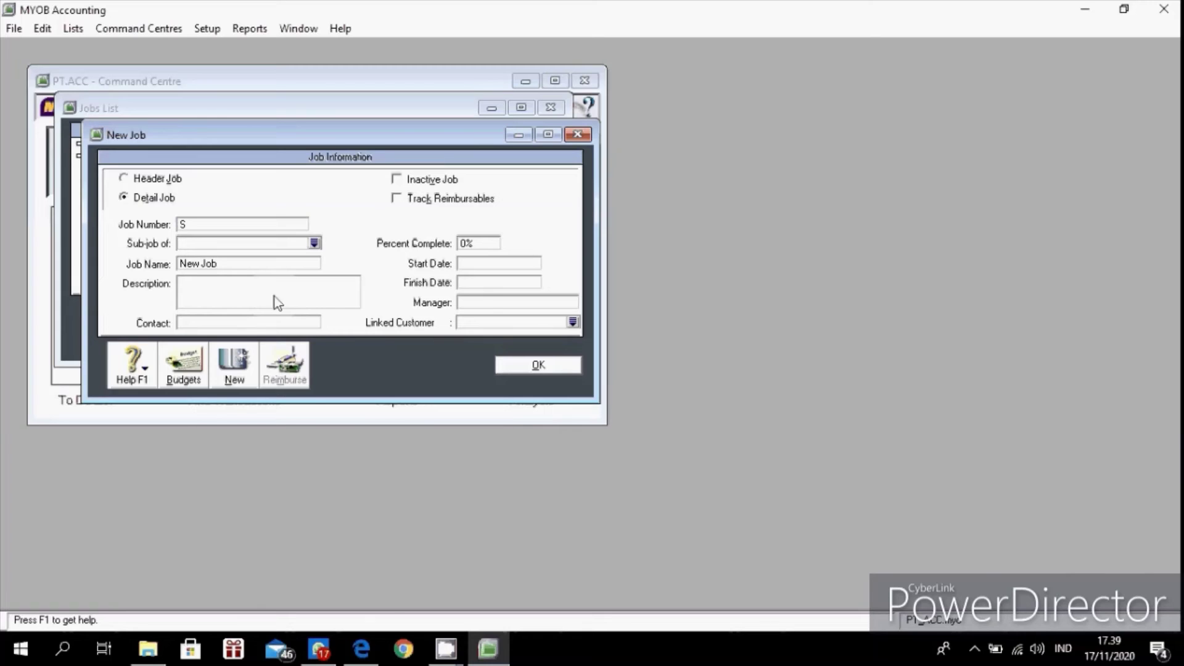
left_click(228, 262)
type("SERVICES")
left_click(416, 325)
left_click(535, 366)
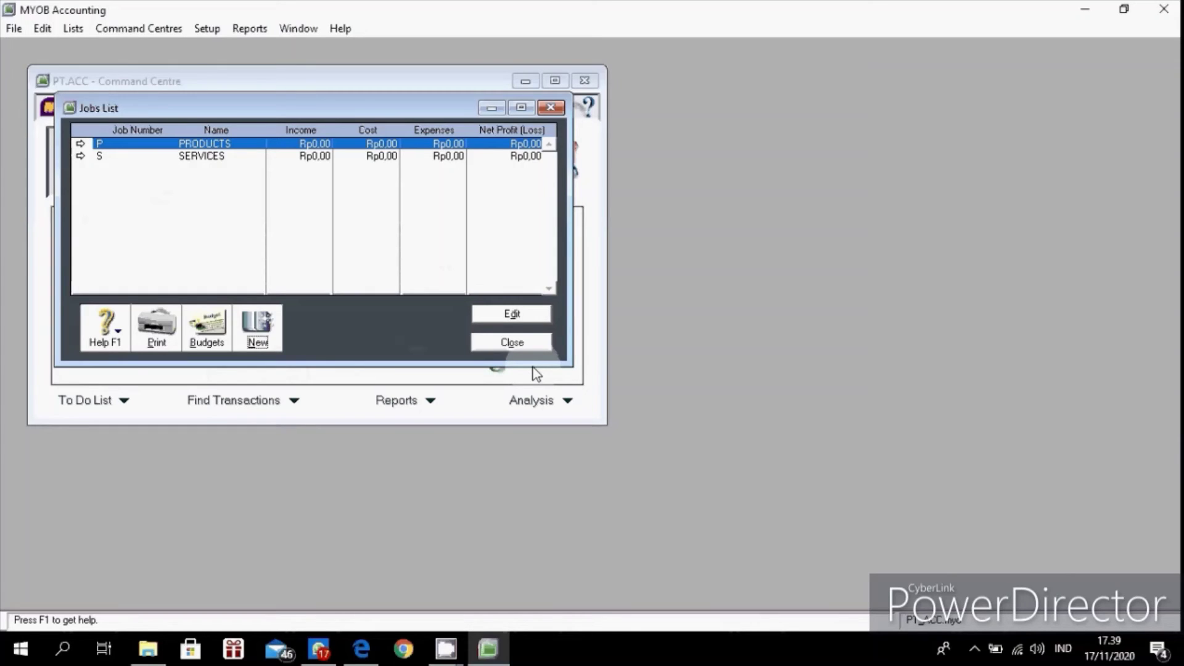
left_click(515, 341)
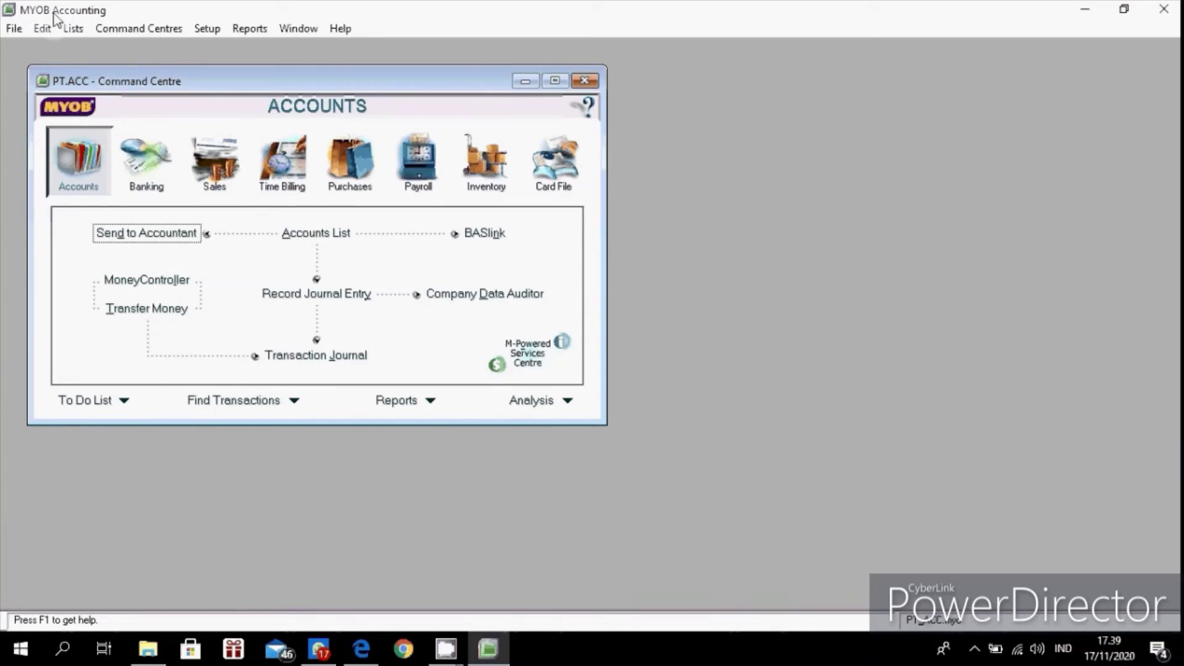
Step: Create a category in the categories list with the ID L and the name LOCAL
left_click(73, 28)
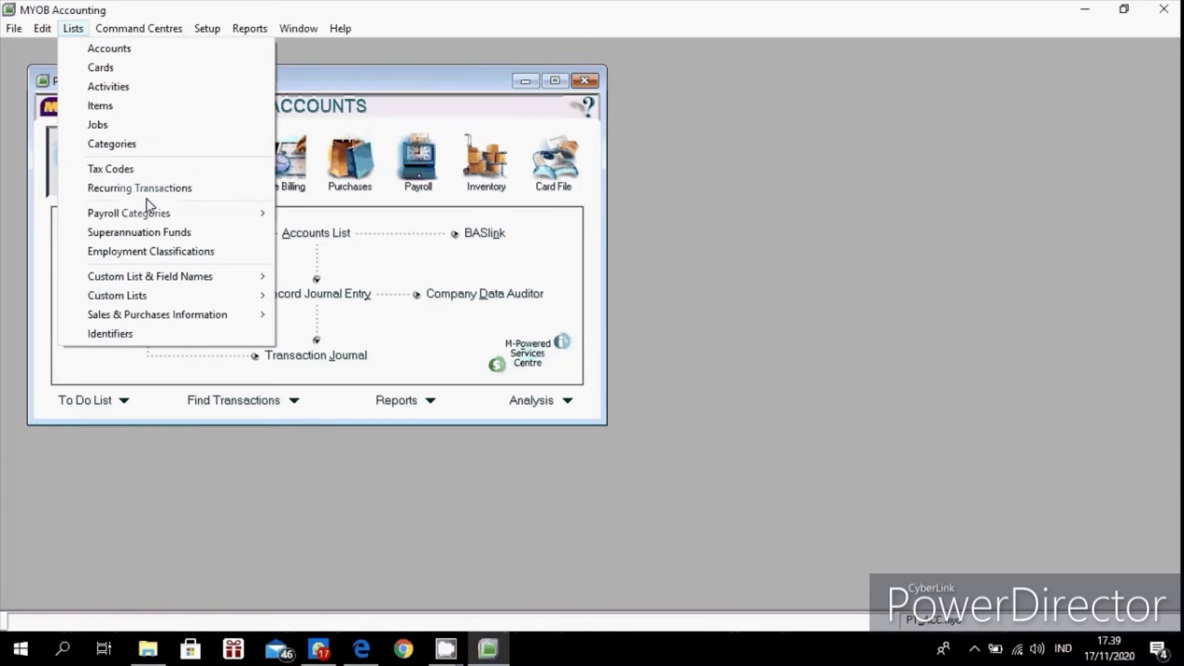
left_click(137, 145)
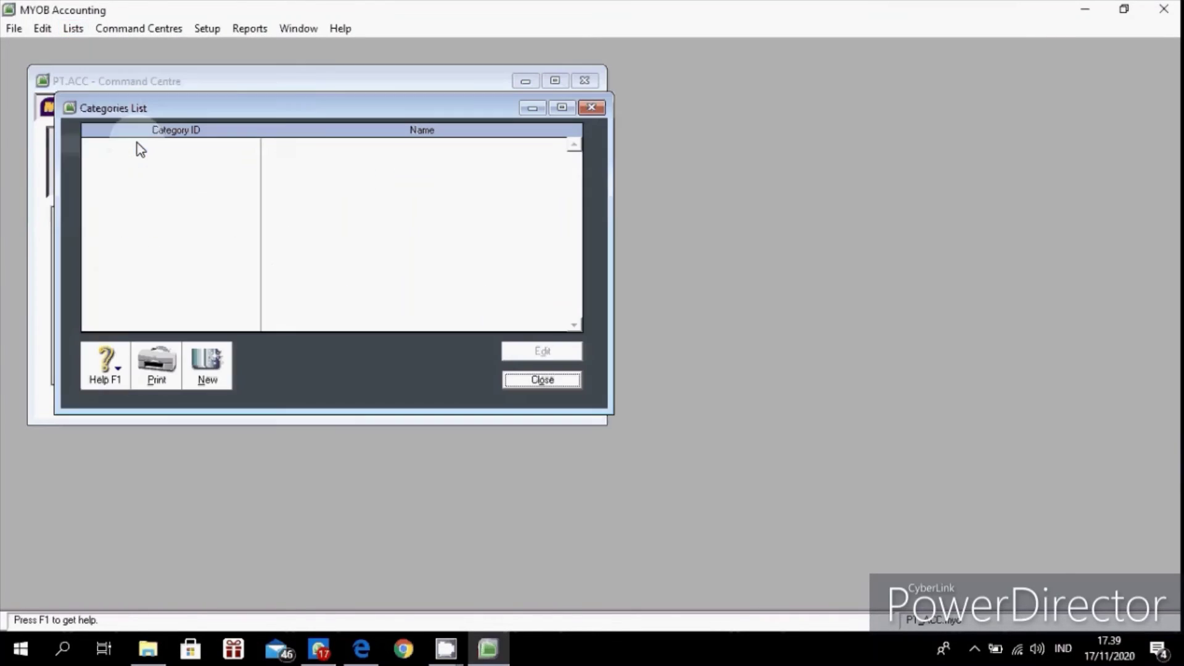
left_click(208, 370)
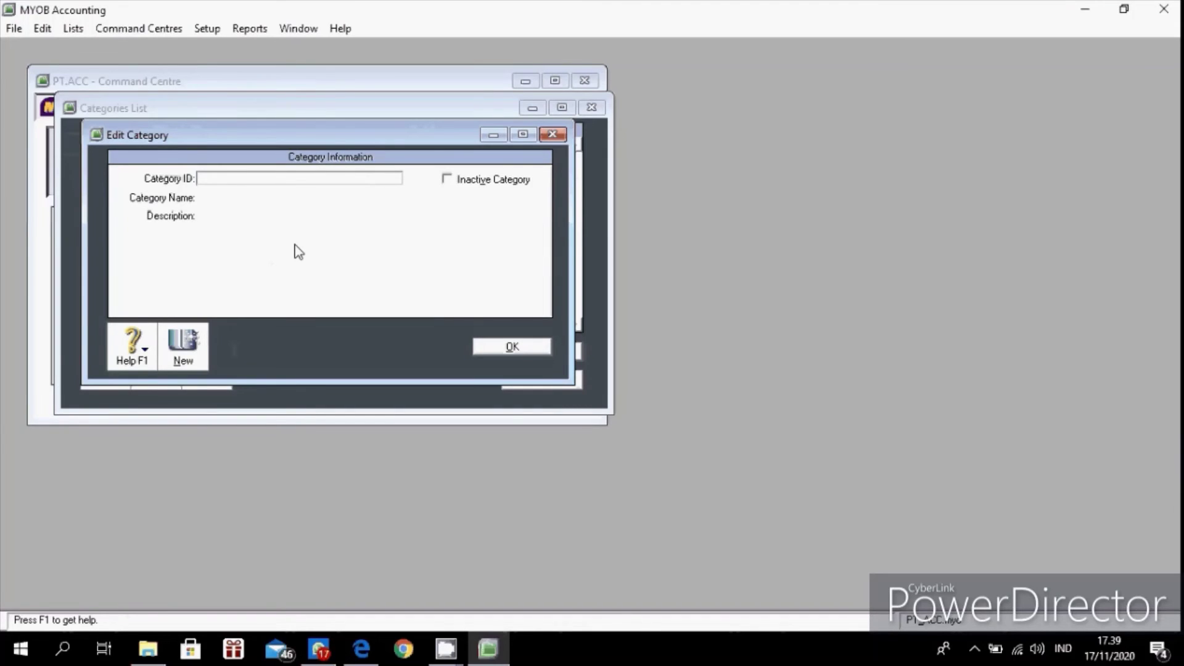
type("L")
key("Tab")
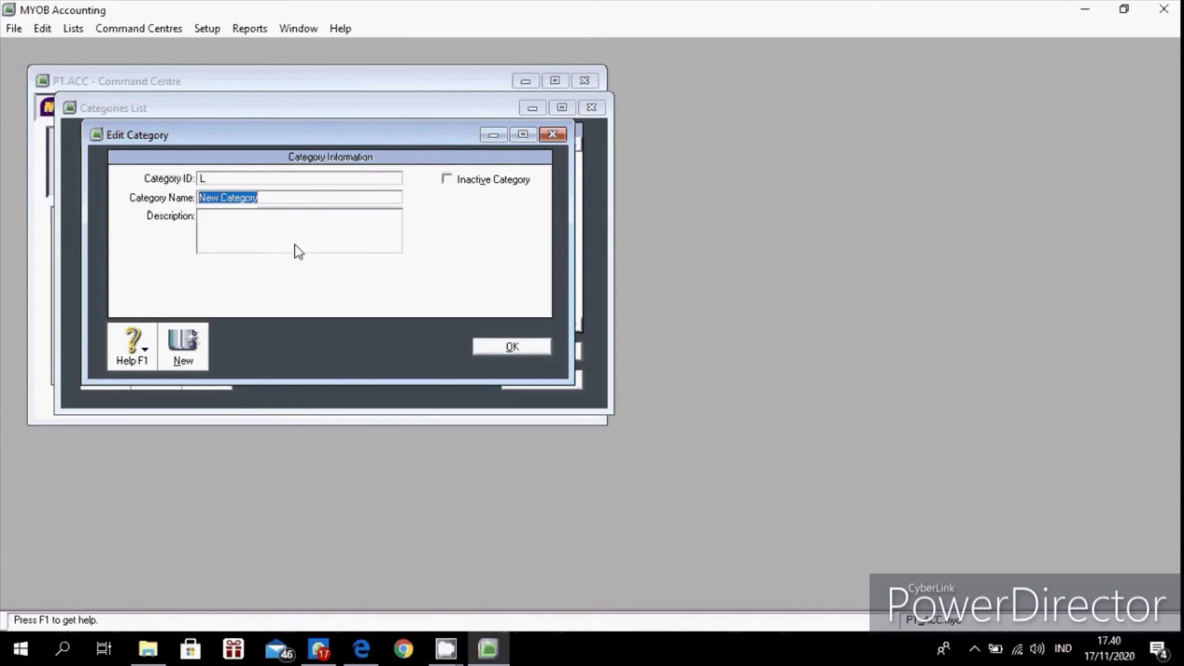
type("LOCAL")
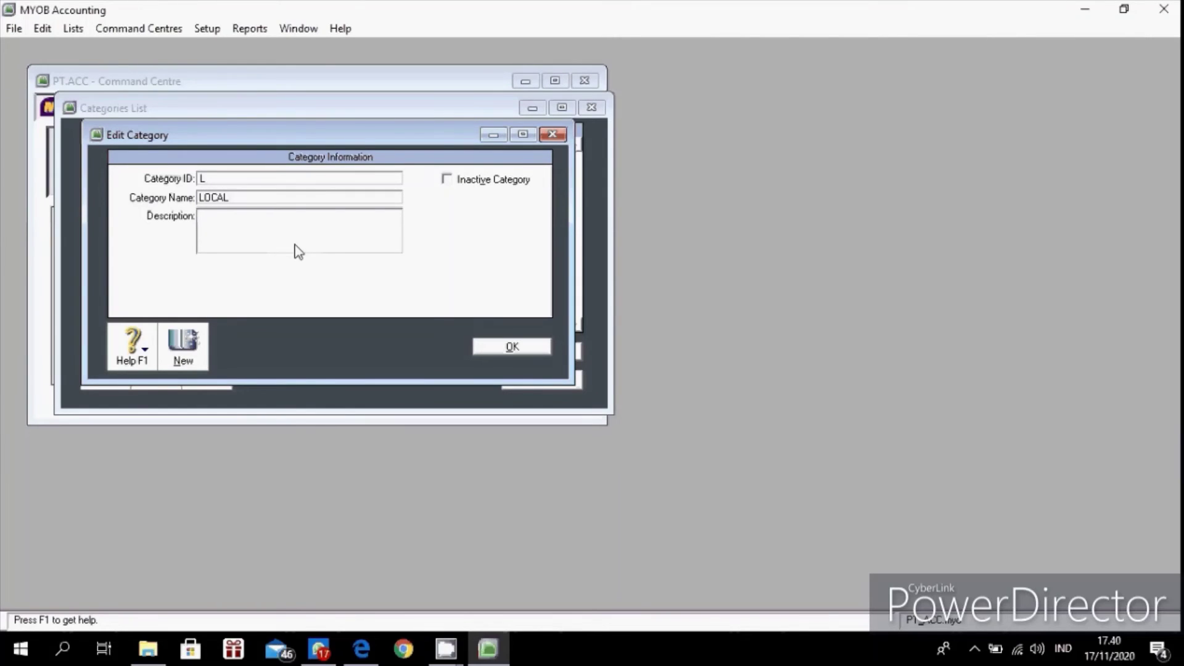
Step: Add a second category with the ID O and the name OVERSEAS, then save it and close the categories list
left_click(181, 352)
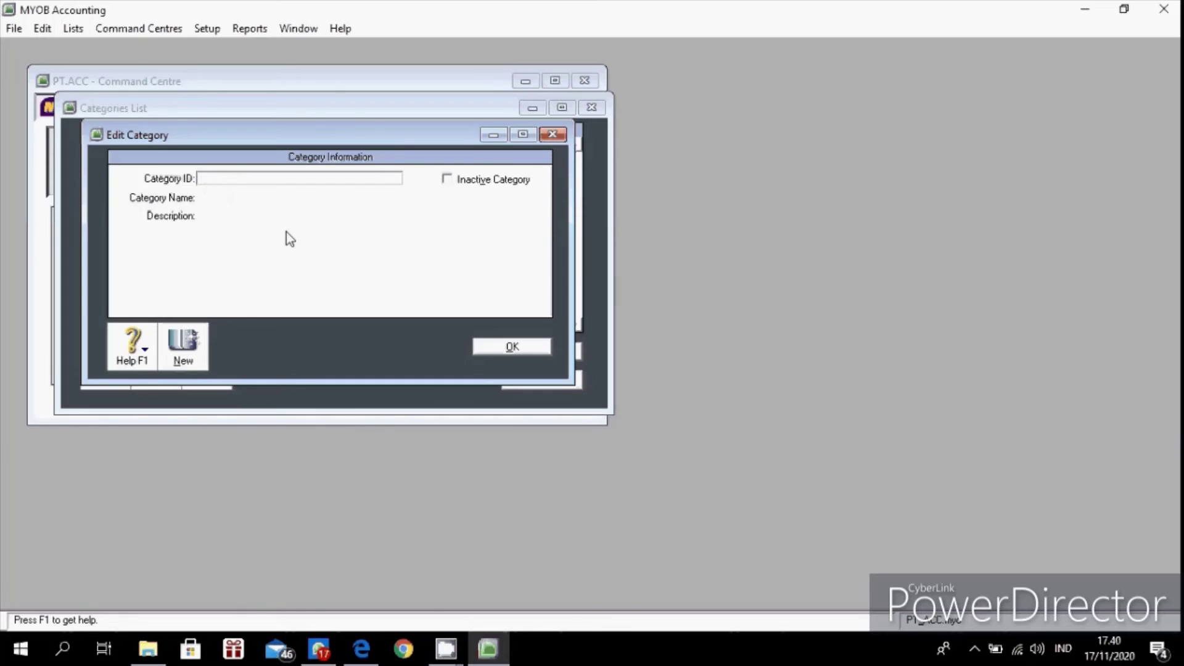
type("0")
key("Tab")
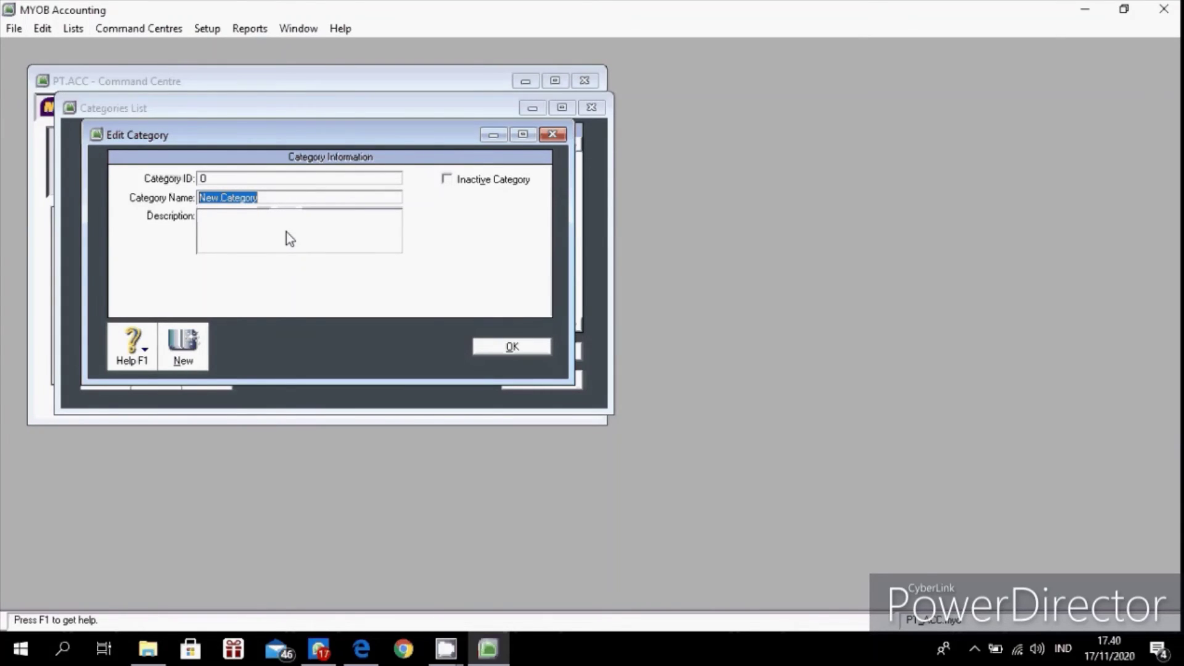
type("O")
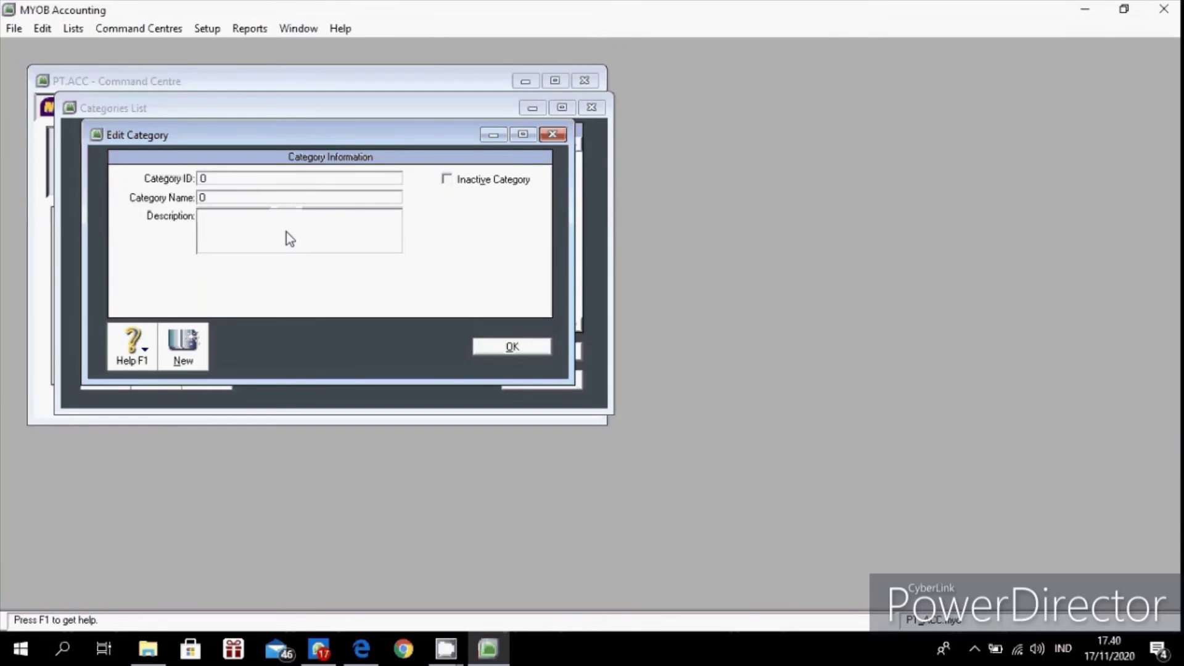
type("VERS")
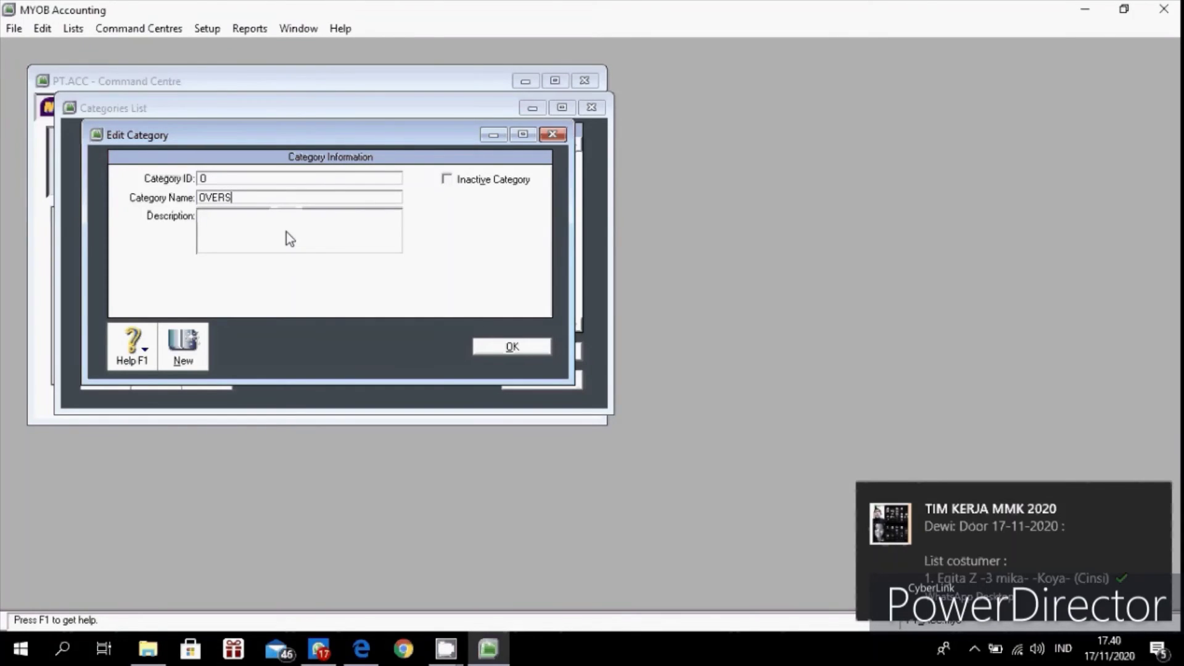
type("EAS")
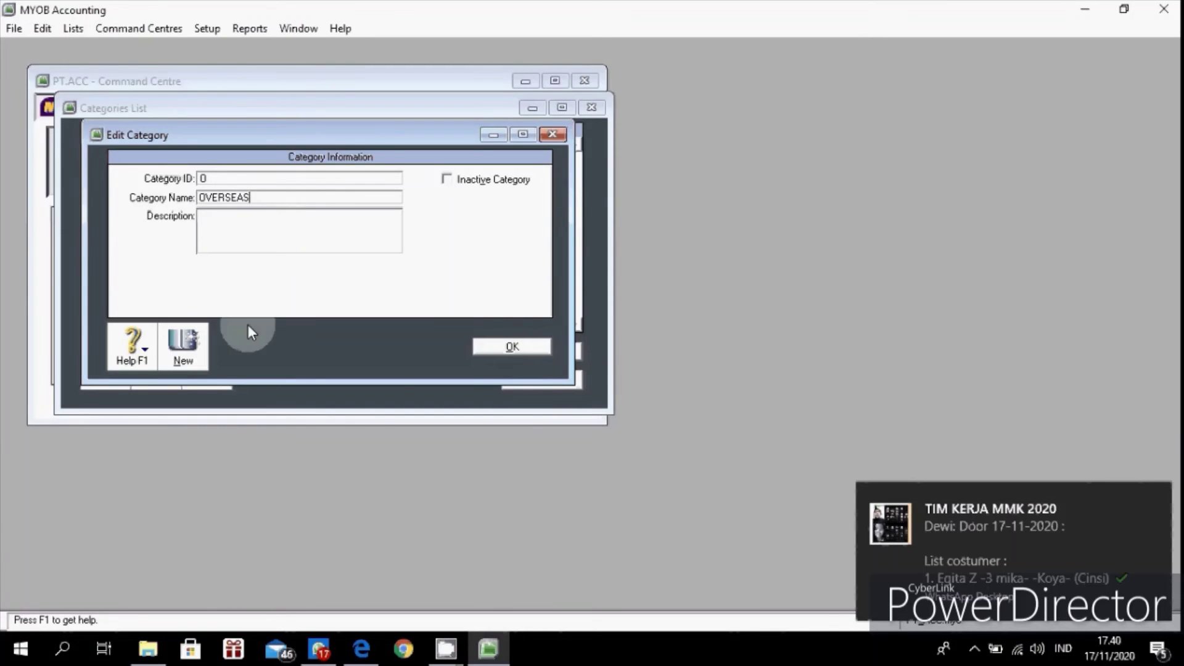
left_click(511, 351)
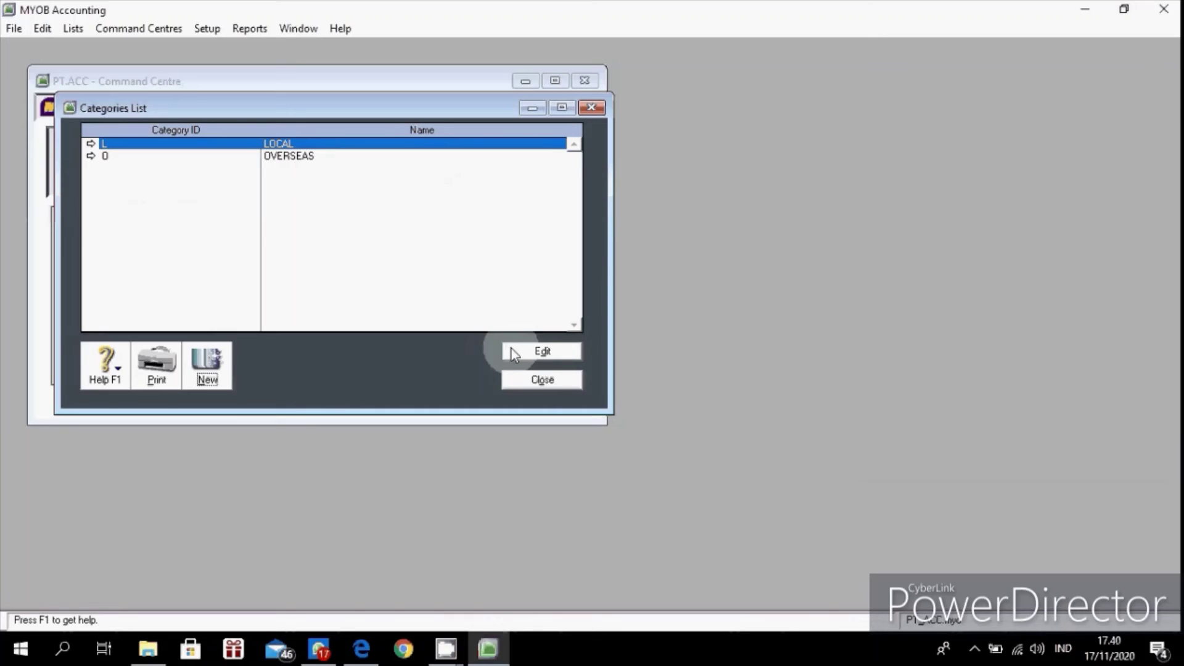
left_click(533, 380)
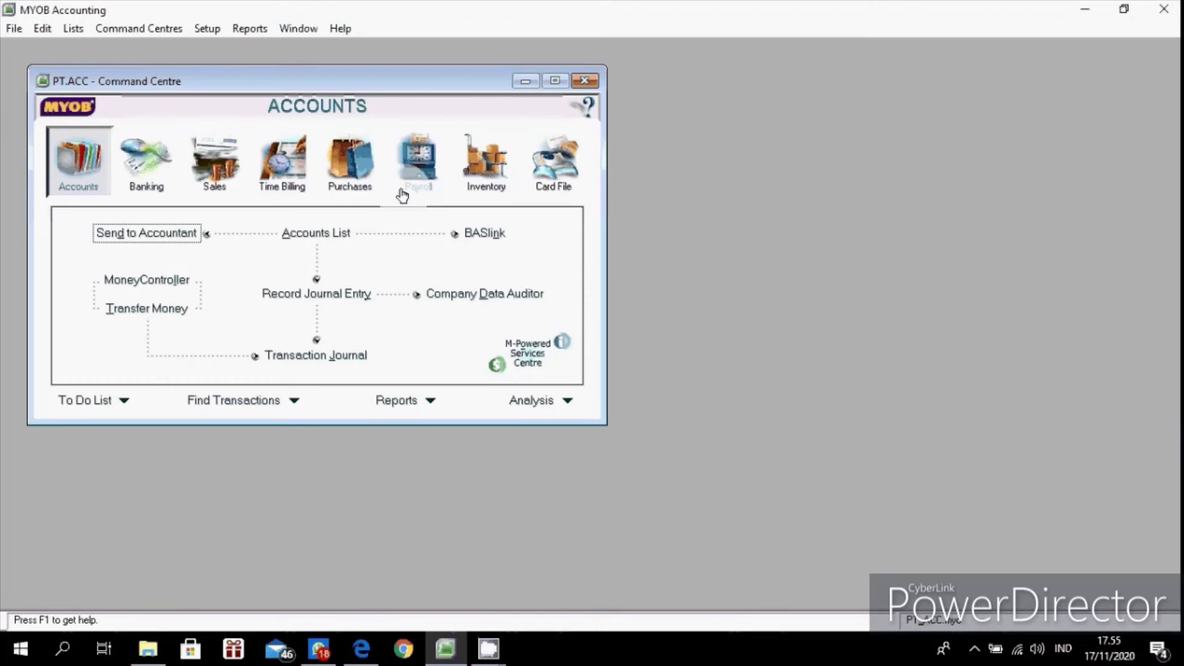
Step: Start a new customer card in the card file, designated as a company, and name it B-SOLUTION
left_click(540, 180)
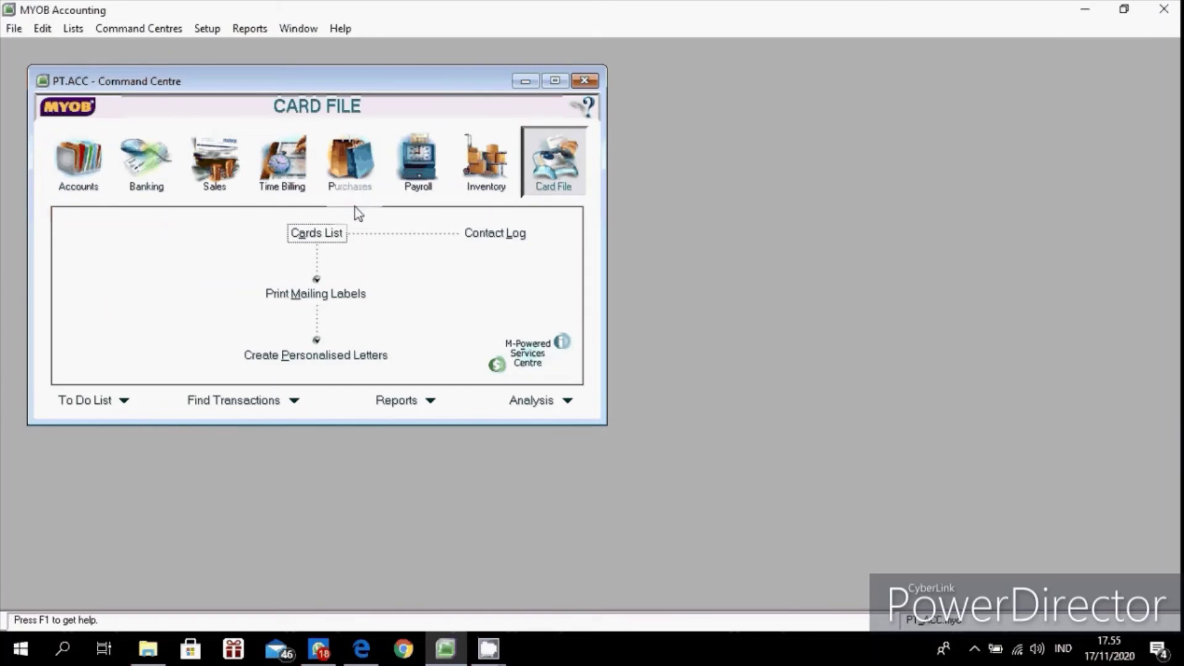
left_click(318, 233)
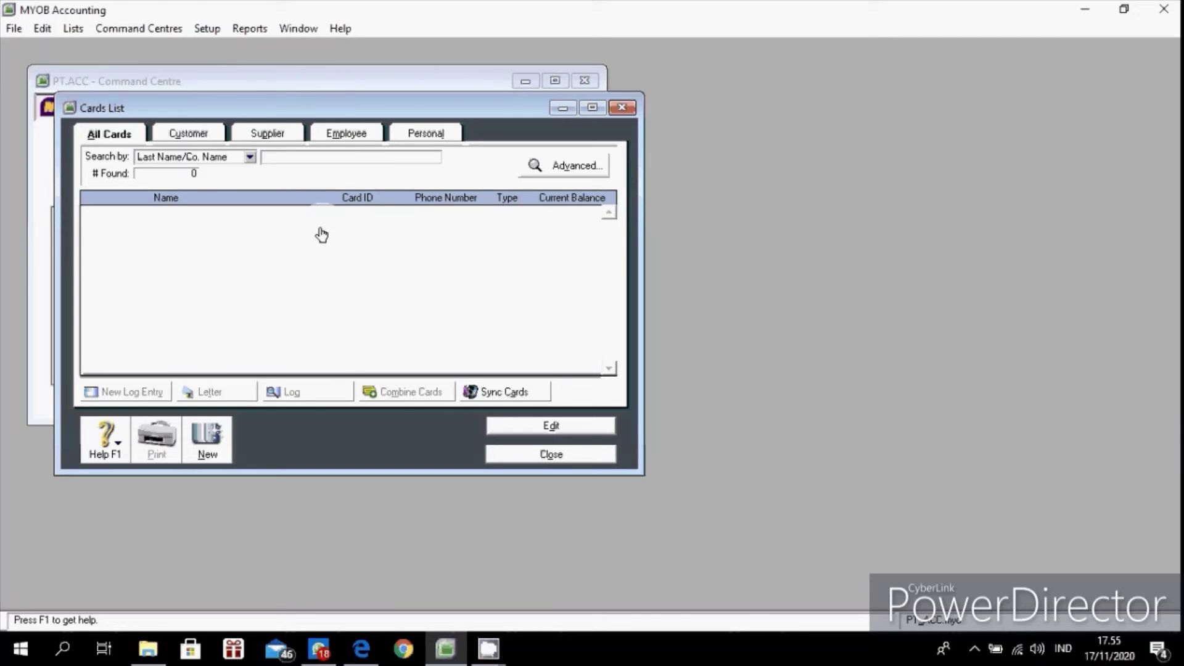
left_click(206, 436)
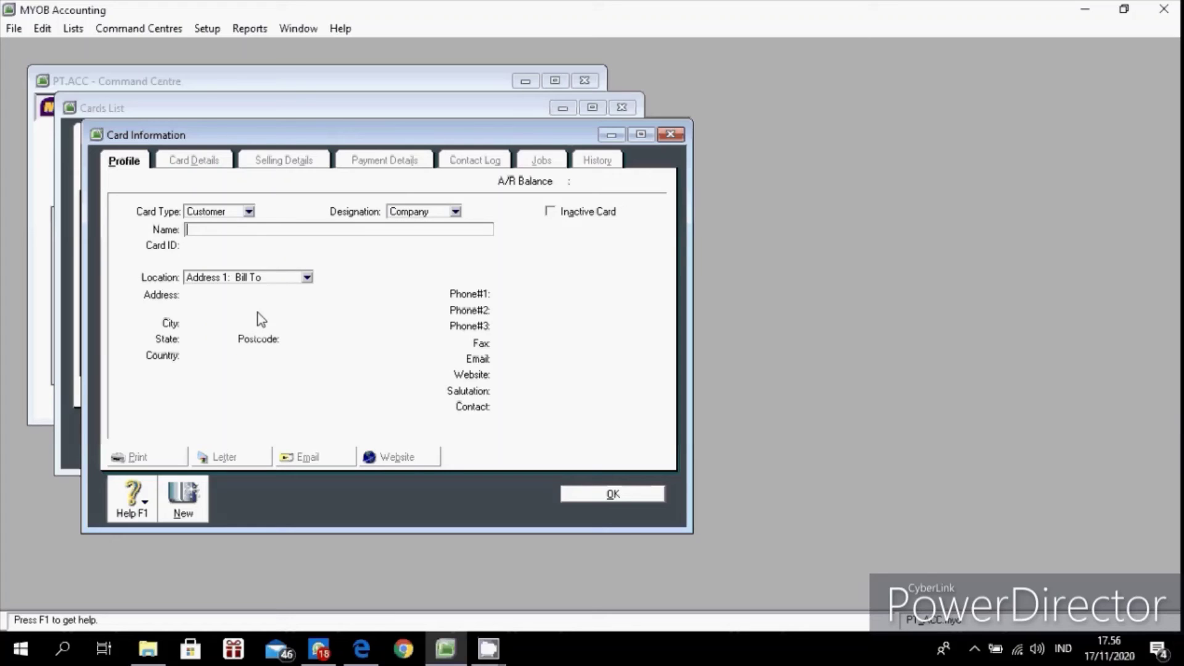
type("B")
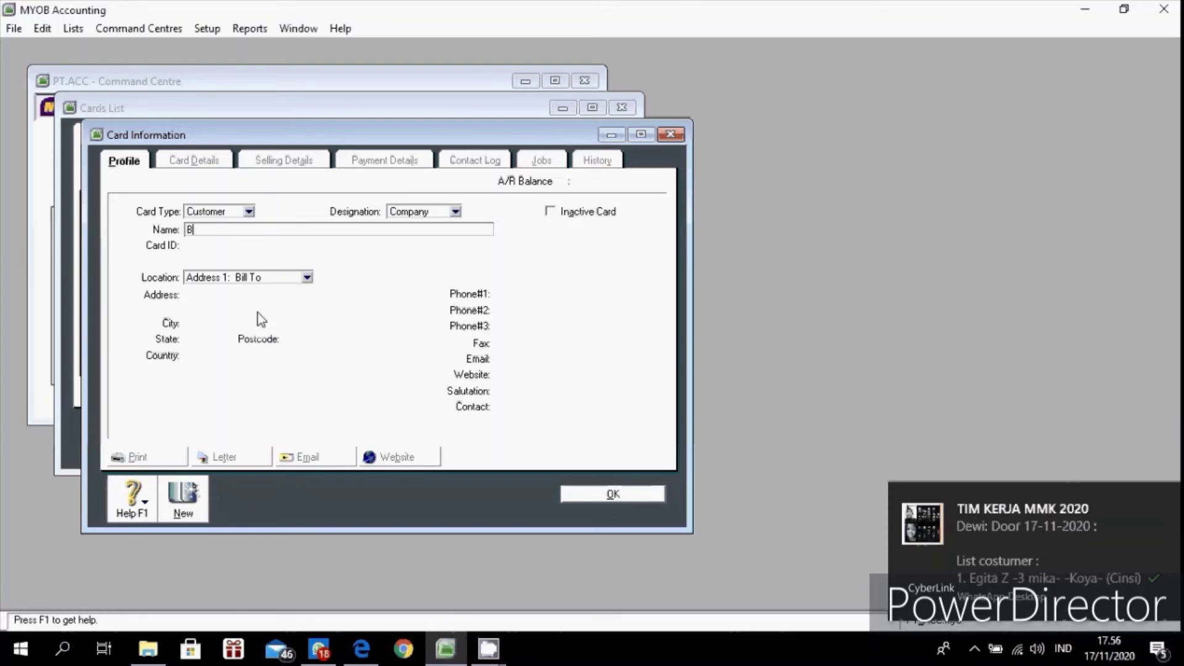
type("-S")
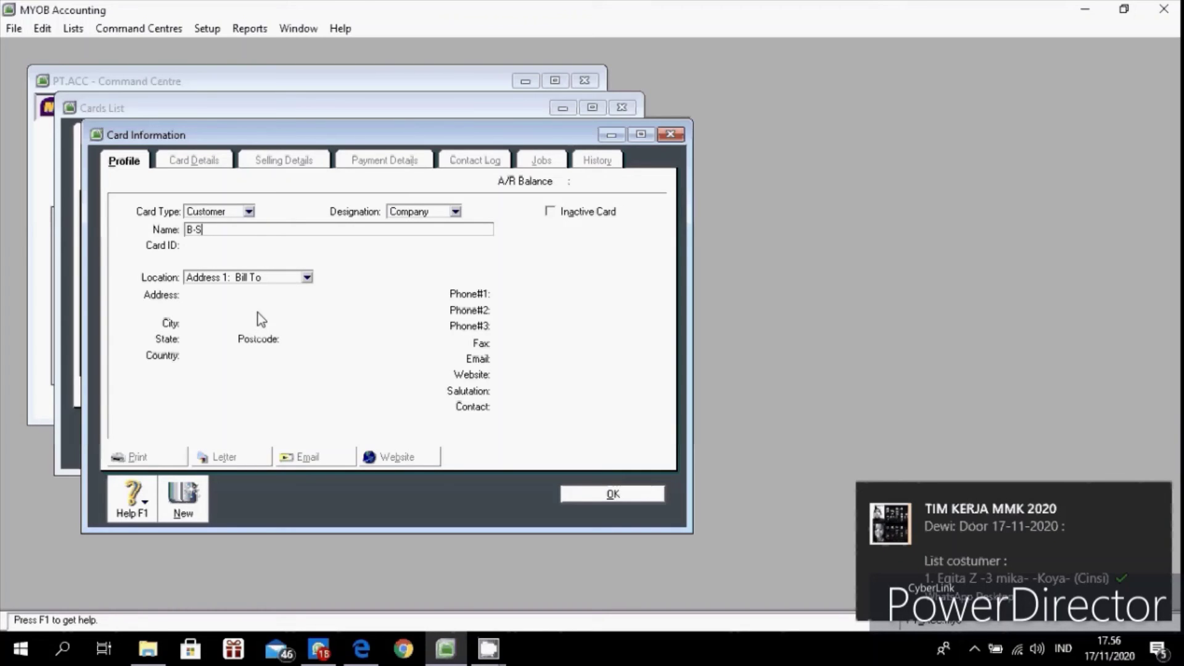
type("OLUTION")
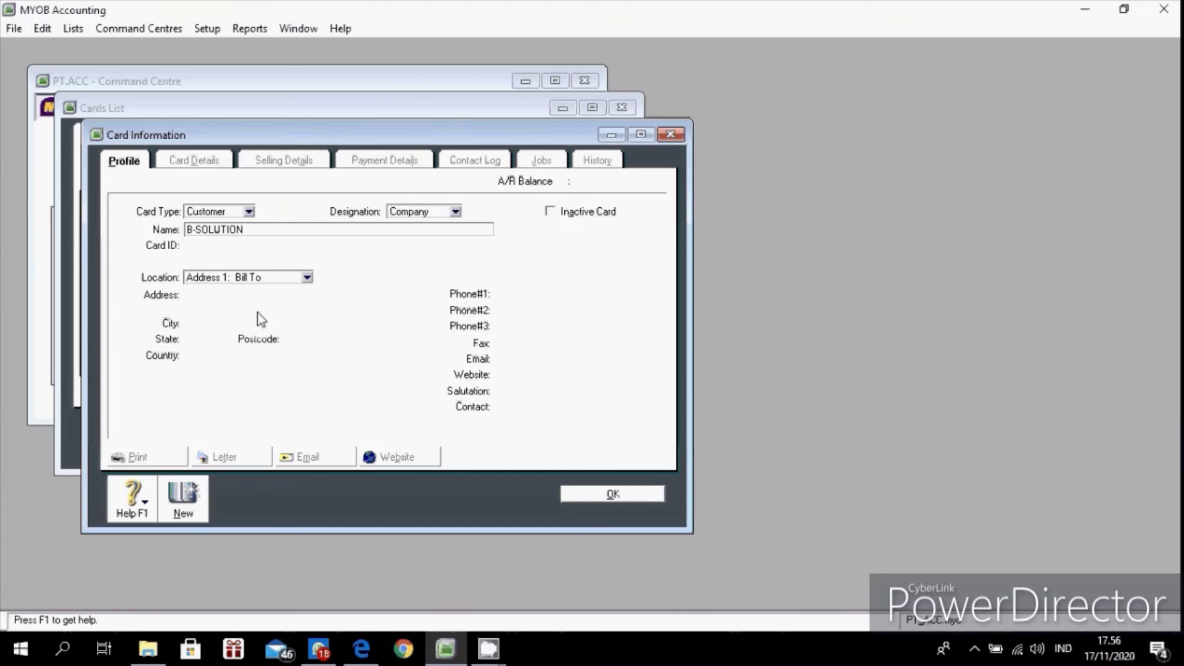
key("Tab")
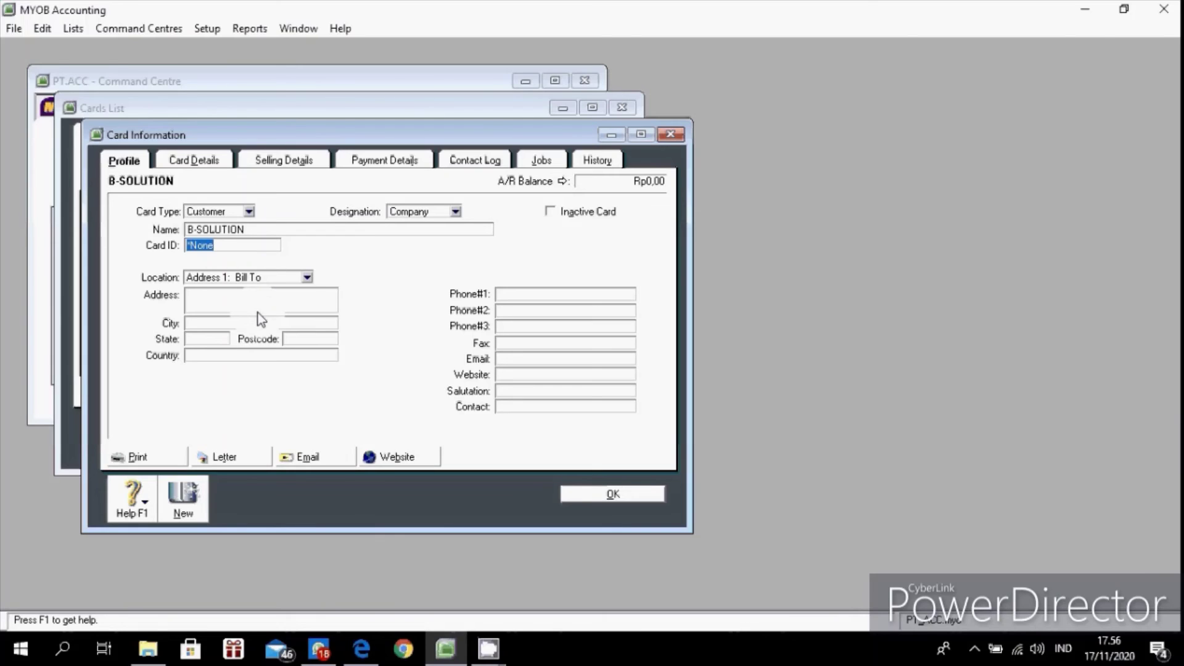
Step: Set the country of the B-SOLUTION customer card to INDONESIA, leaving the card ID at its default
key("Tab")
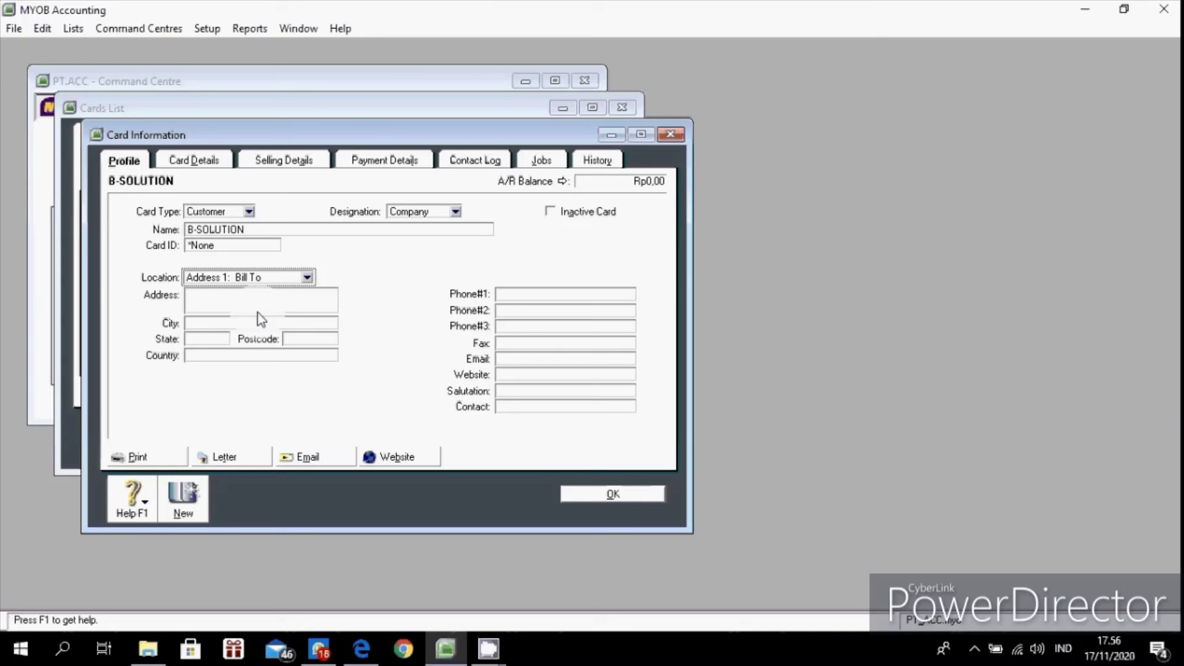
left_click(263, 355)
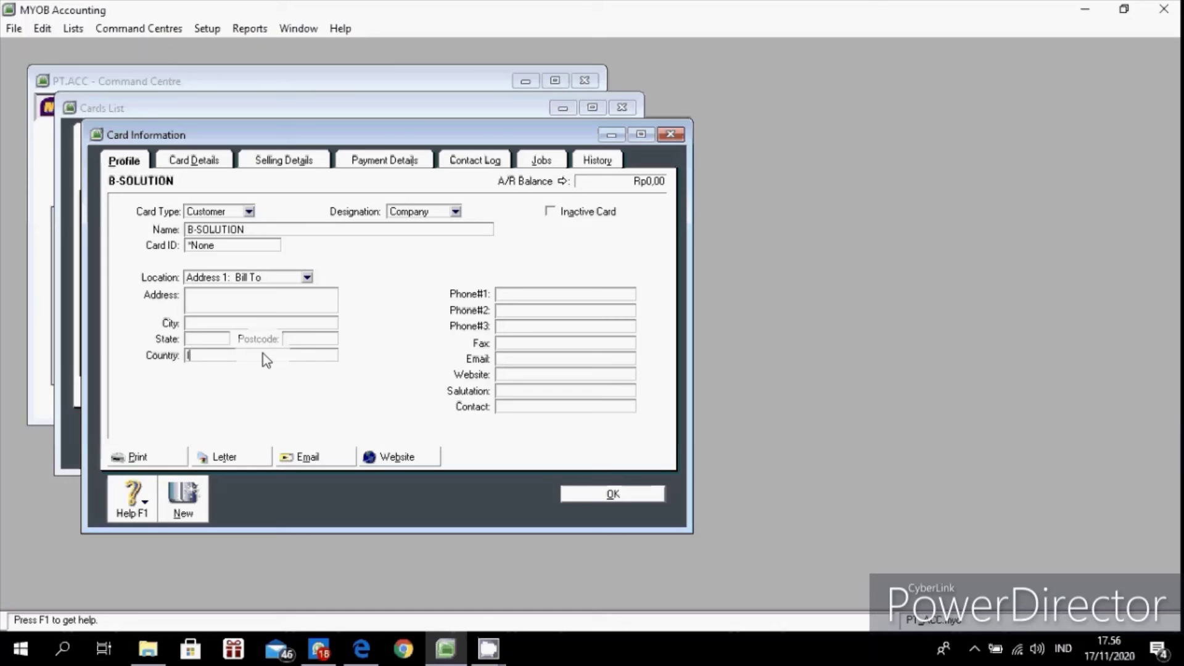
type("INd")
key("BackSpace")
type("DP")
key("BackSpace")
type("ONESIA")
Step: Create another company customer card named C-WORKSHOP with the country SINGAPORE
left_click(183, 502)
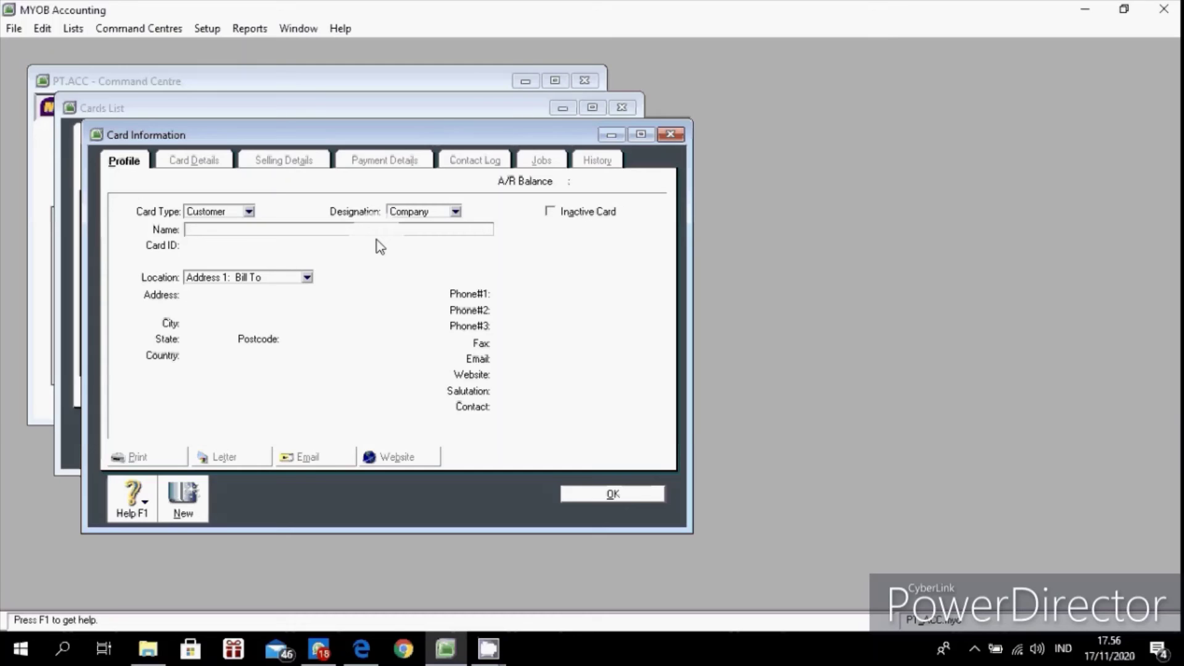
type("c")
key("BackSpace")
type("C-WORKSHOP")
key("Tab")
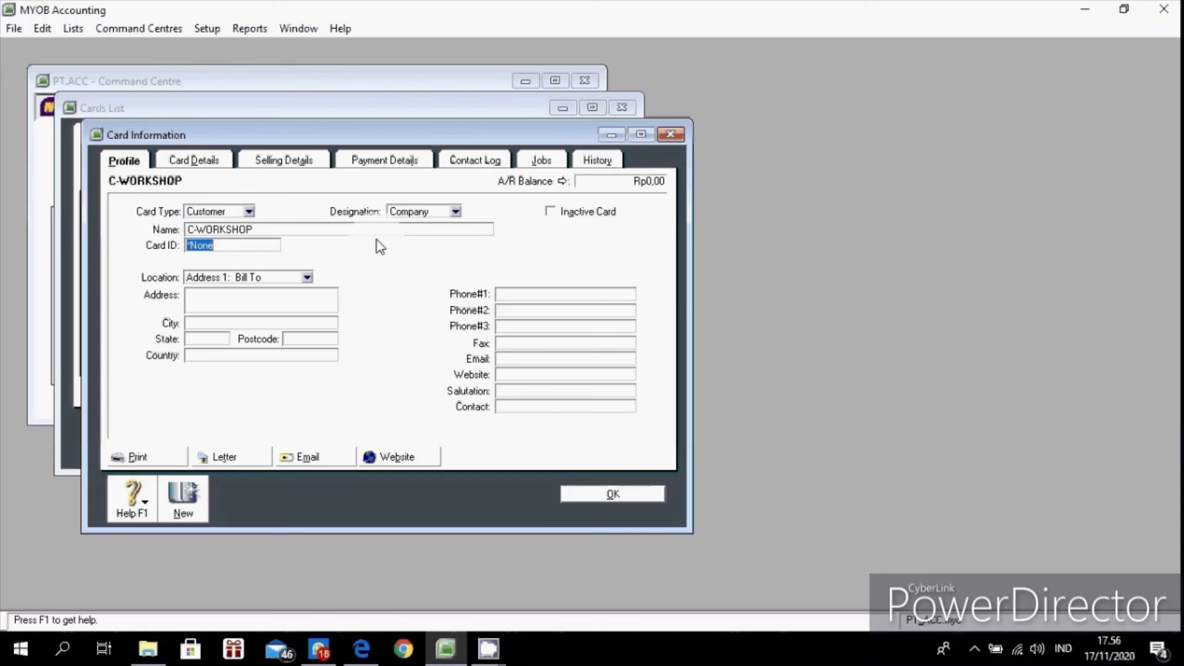
left_click(212, 356)
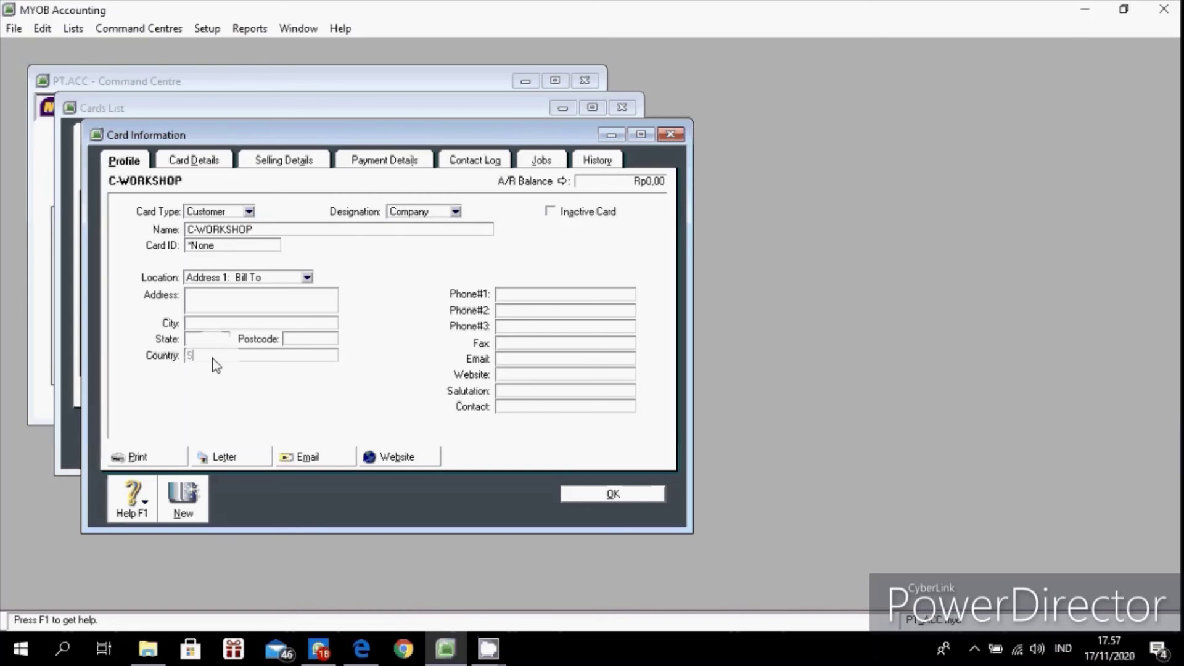
type("SINGAPORE")
Step: Create a new card of type Supplier named D-SUPER with the country INDONESIA
left_click(187, 512)
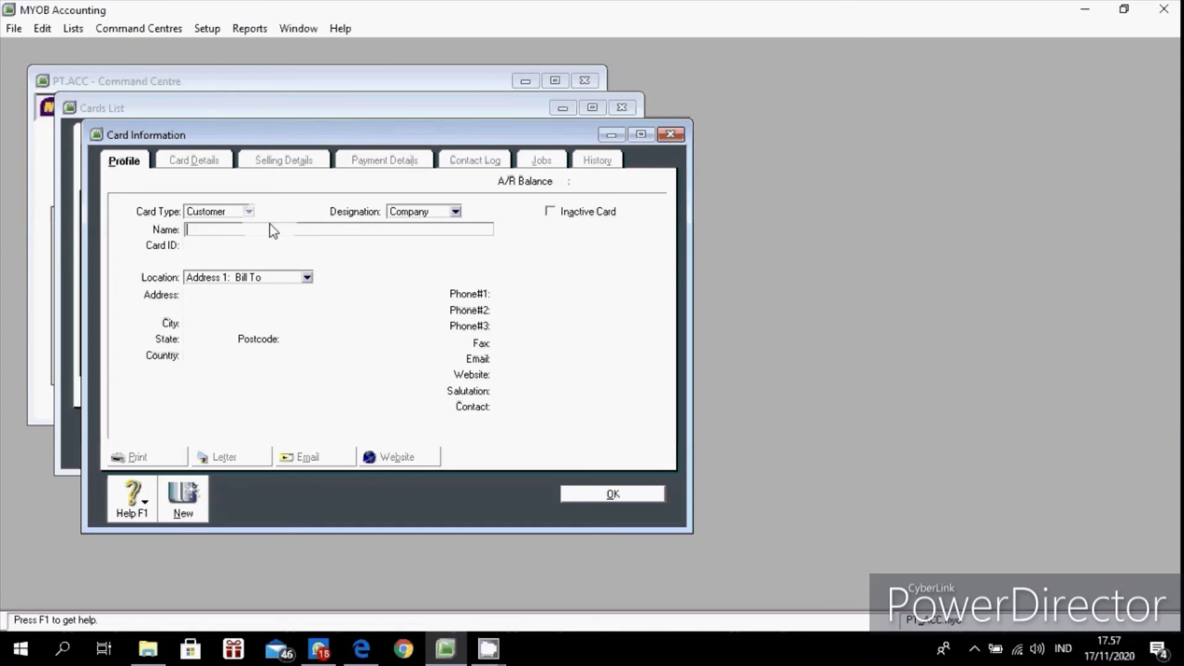
left_click(250, 212)
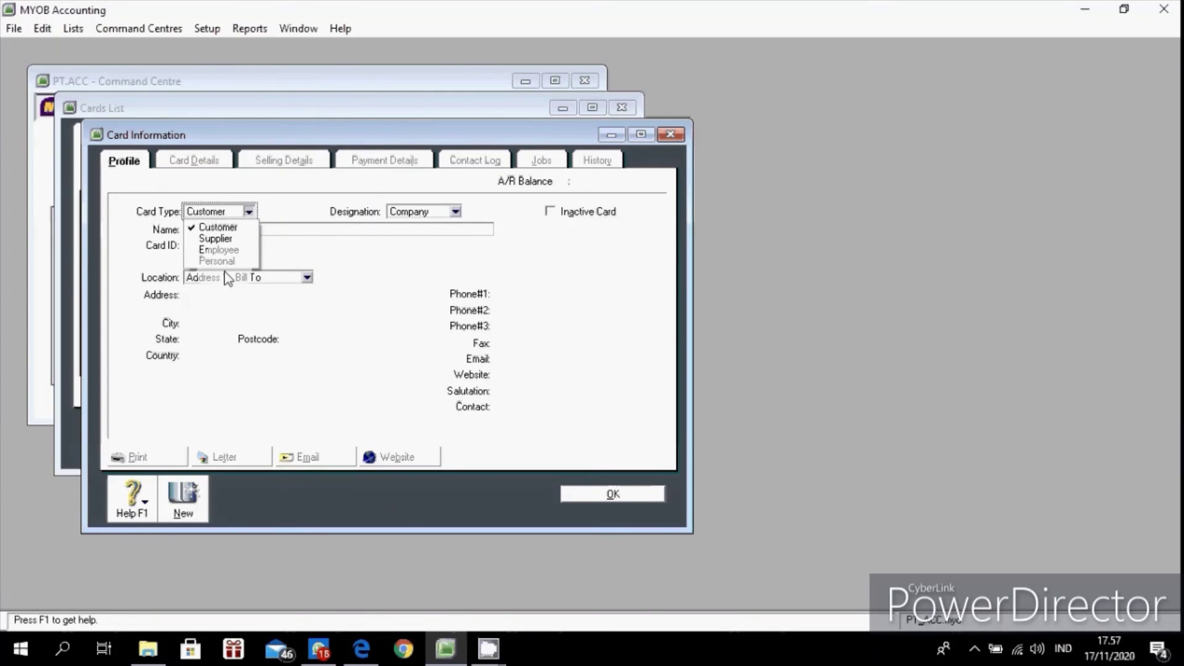
left_click(217, 240)
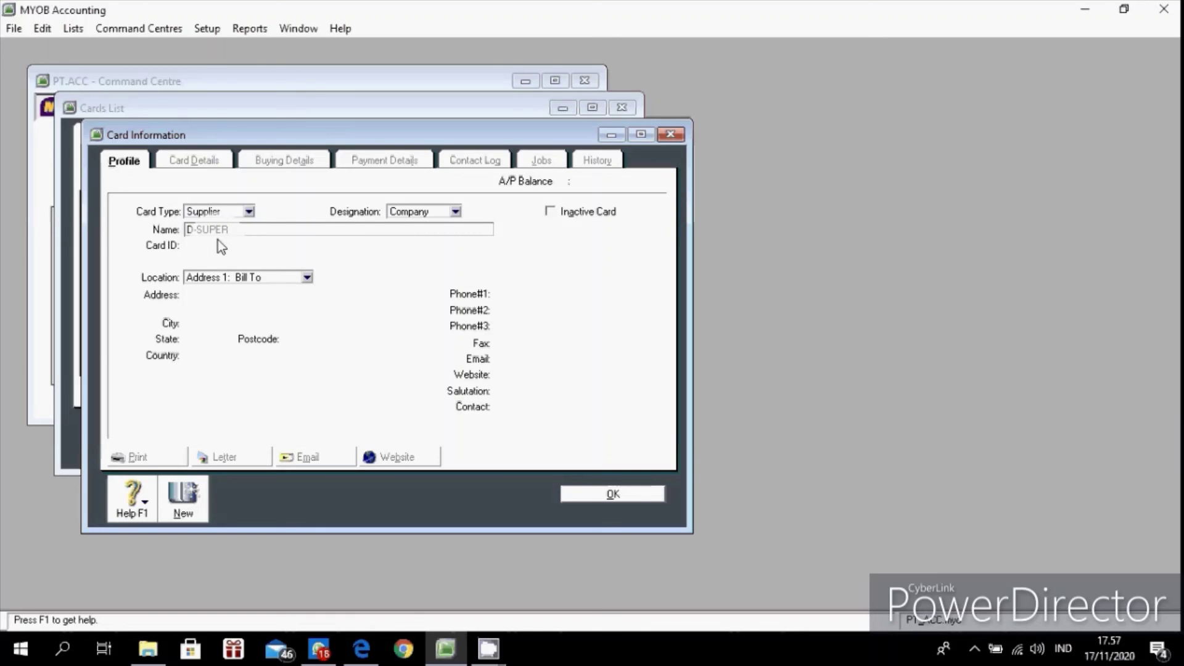
key("Tab")
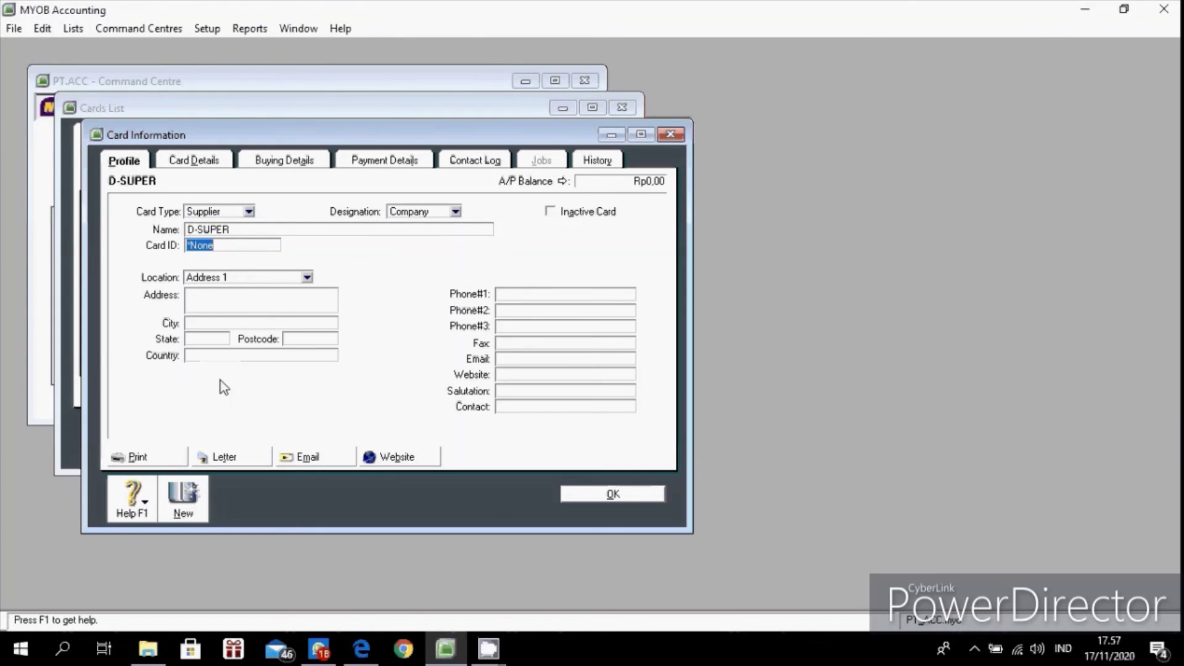
left_click(226, 356)
type("INDONESIA")
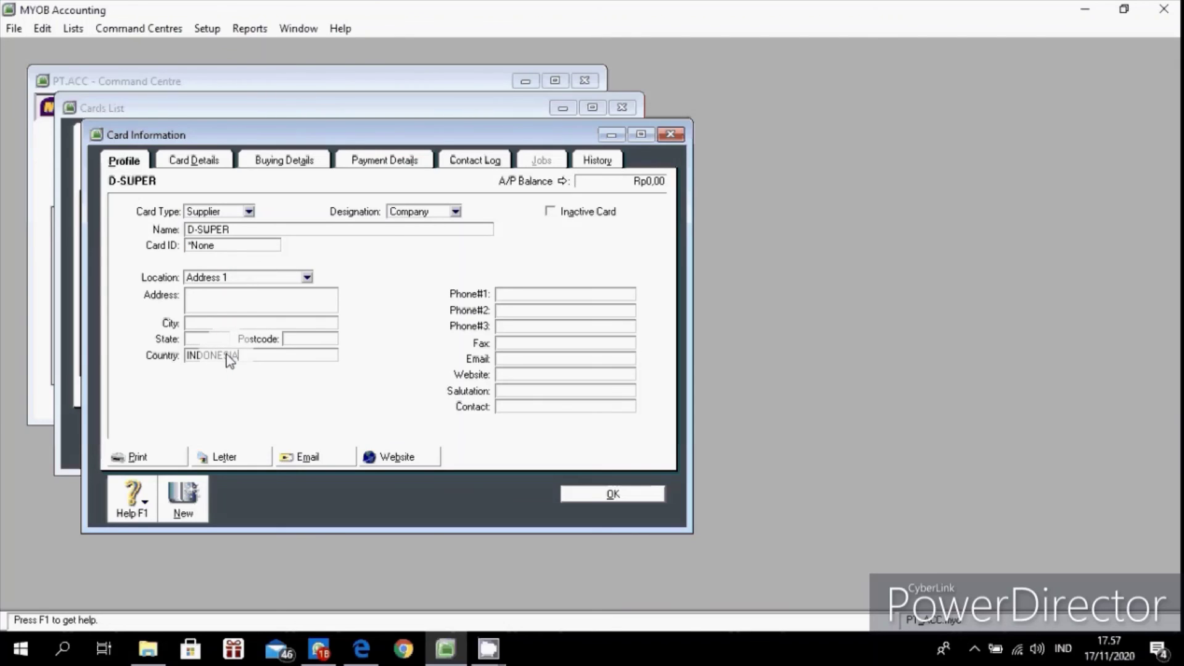
Step: Create a second supplier card named E-OFFICE with the country SINGAPORE
left_click(183, 511)
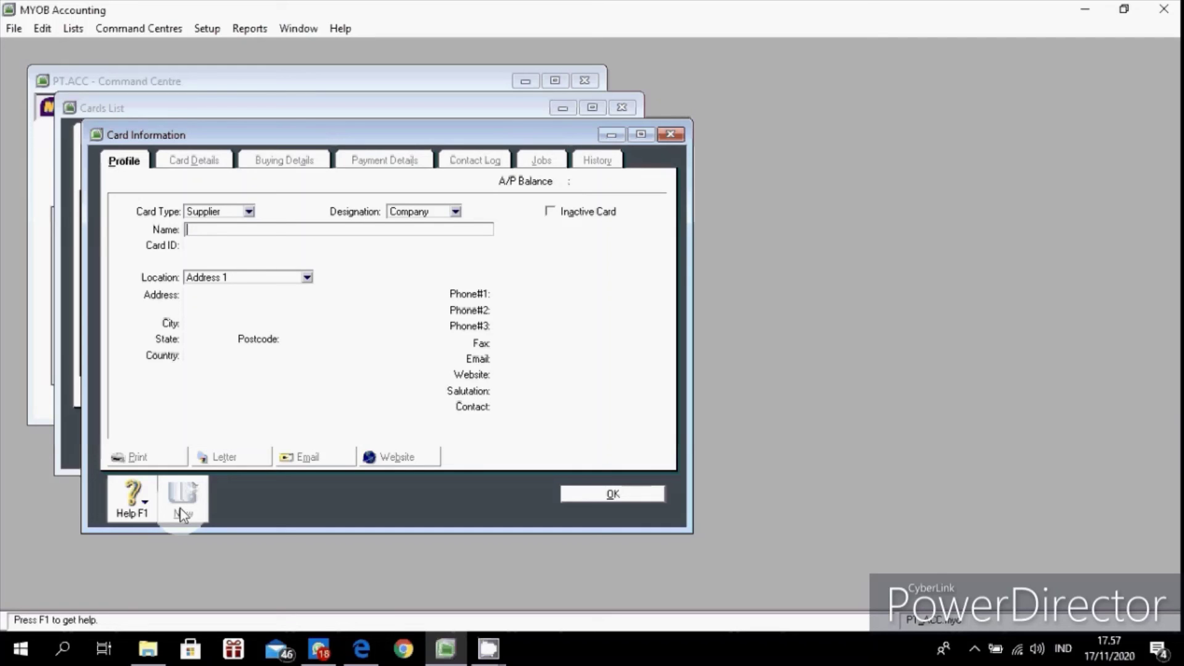
type("E-OFFICE")
key("Tab")
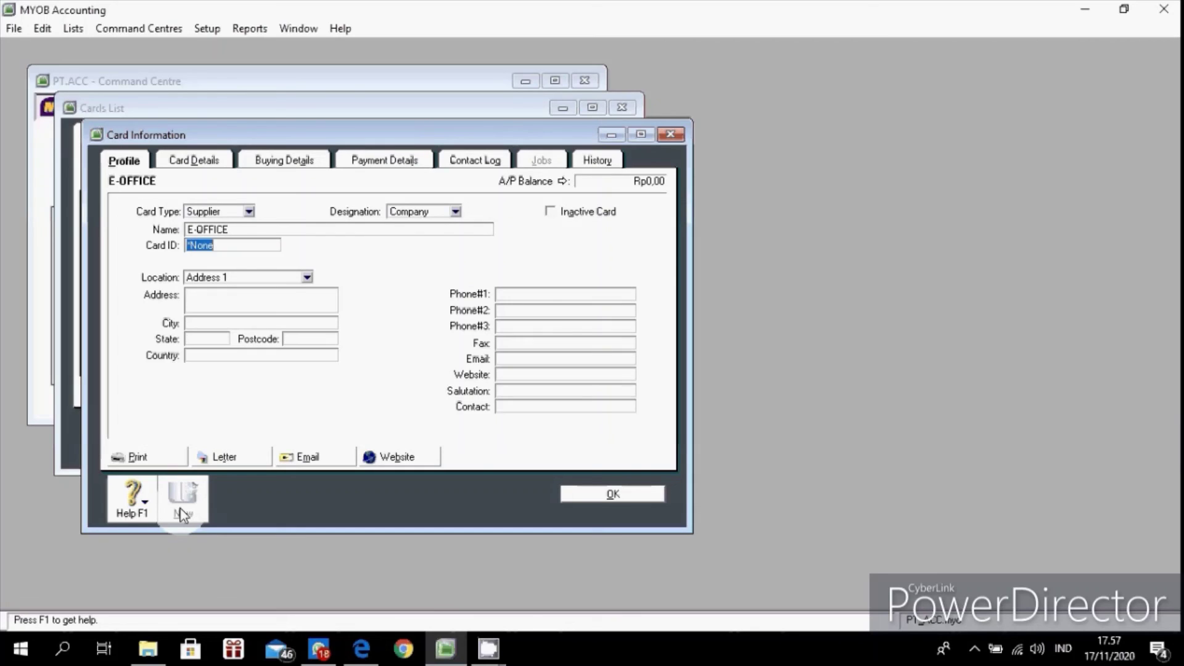
left_click(218, 356)
type("SIN")
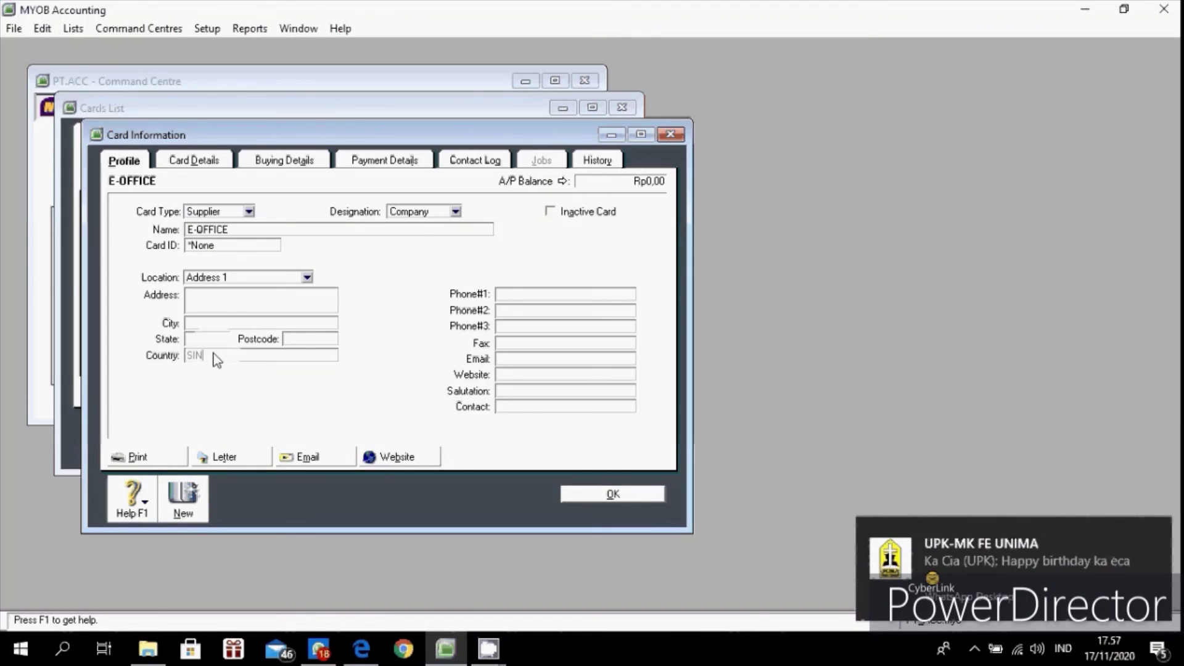
type("GAPORE")
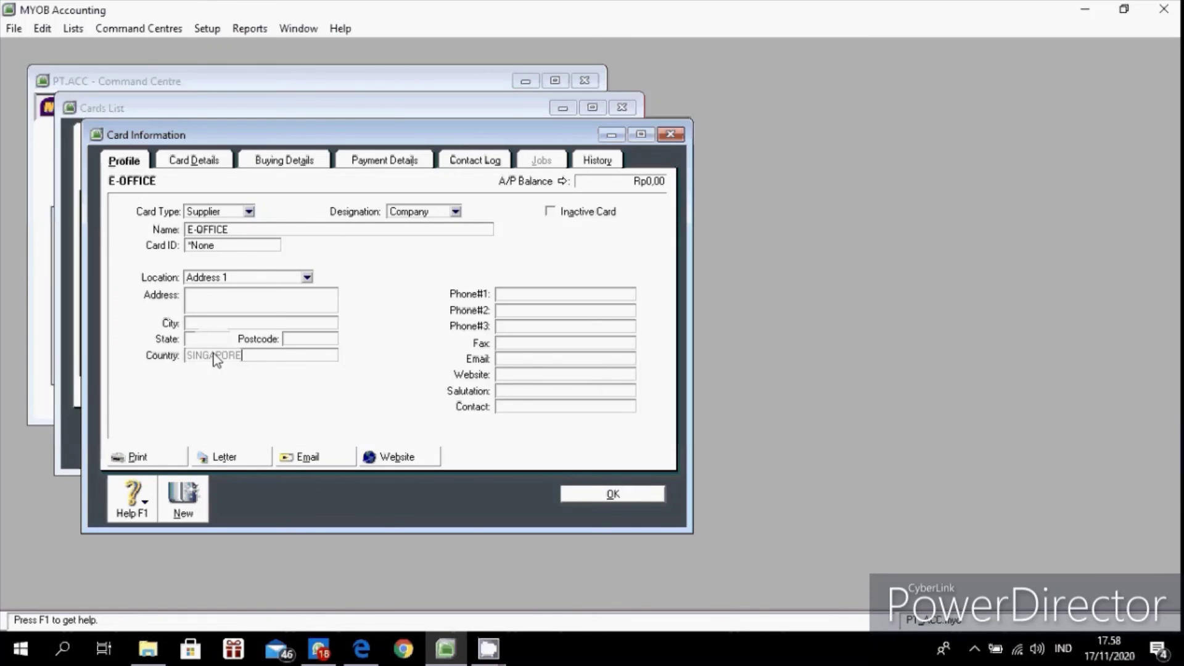
Step: Create a new card of type Employee, enter the employee's last name and set the country to INDONESIA
left_click(182, 500)
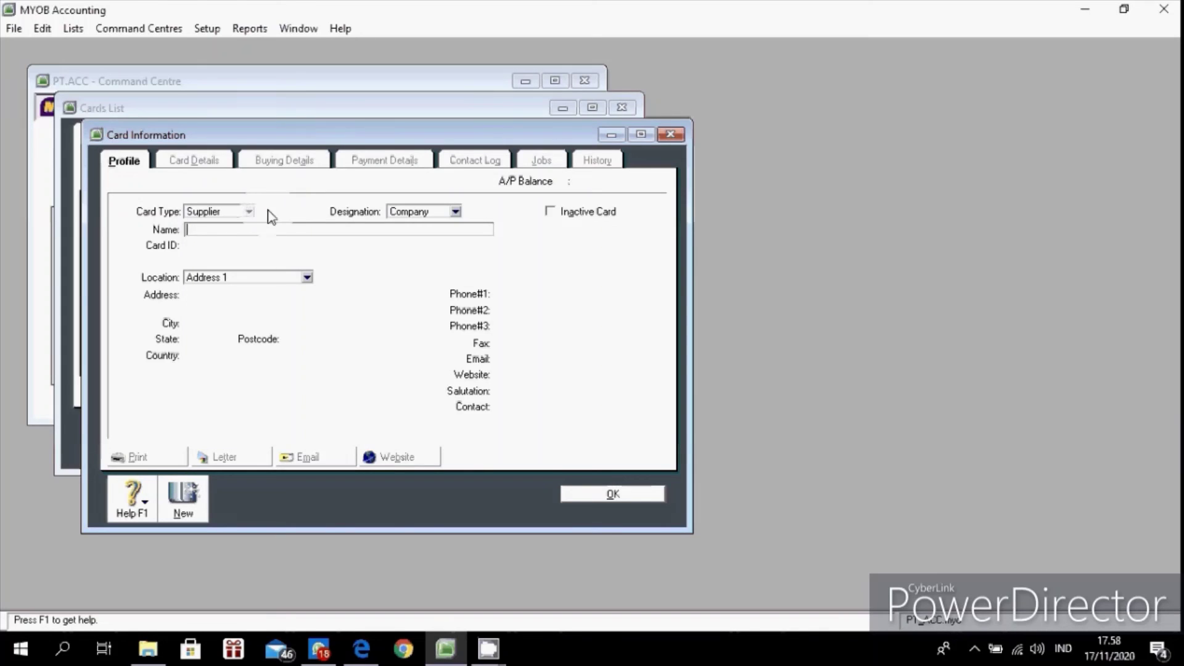
left_click(249, 213)
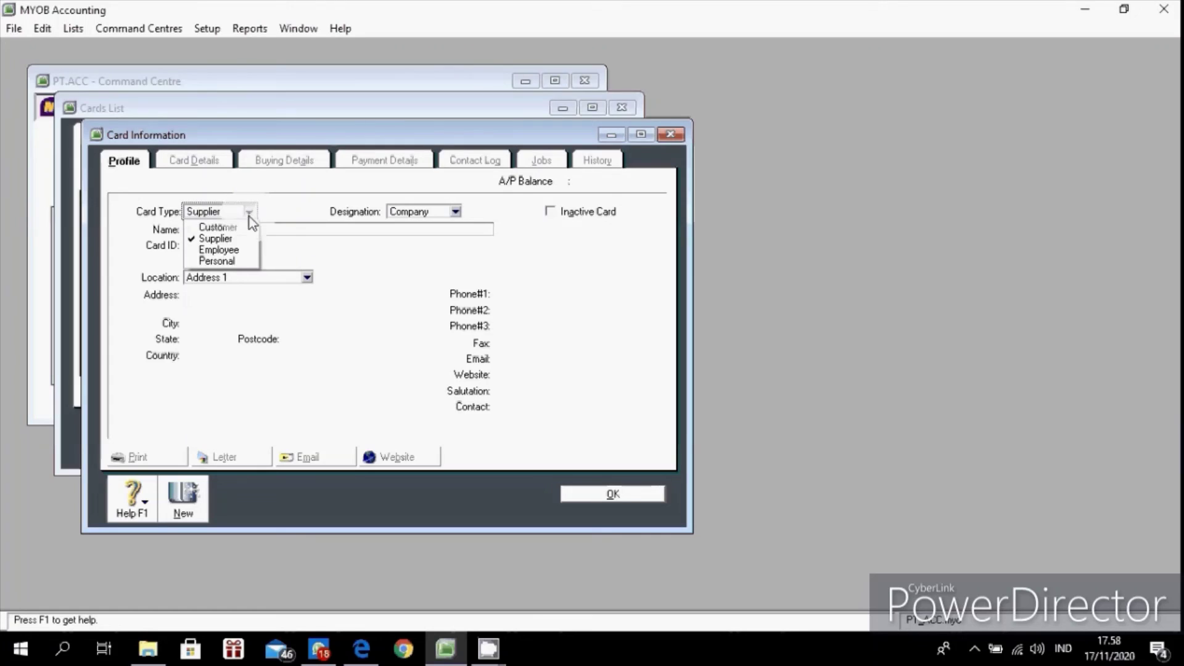
left_click(236, 251)
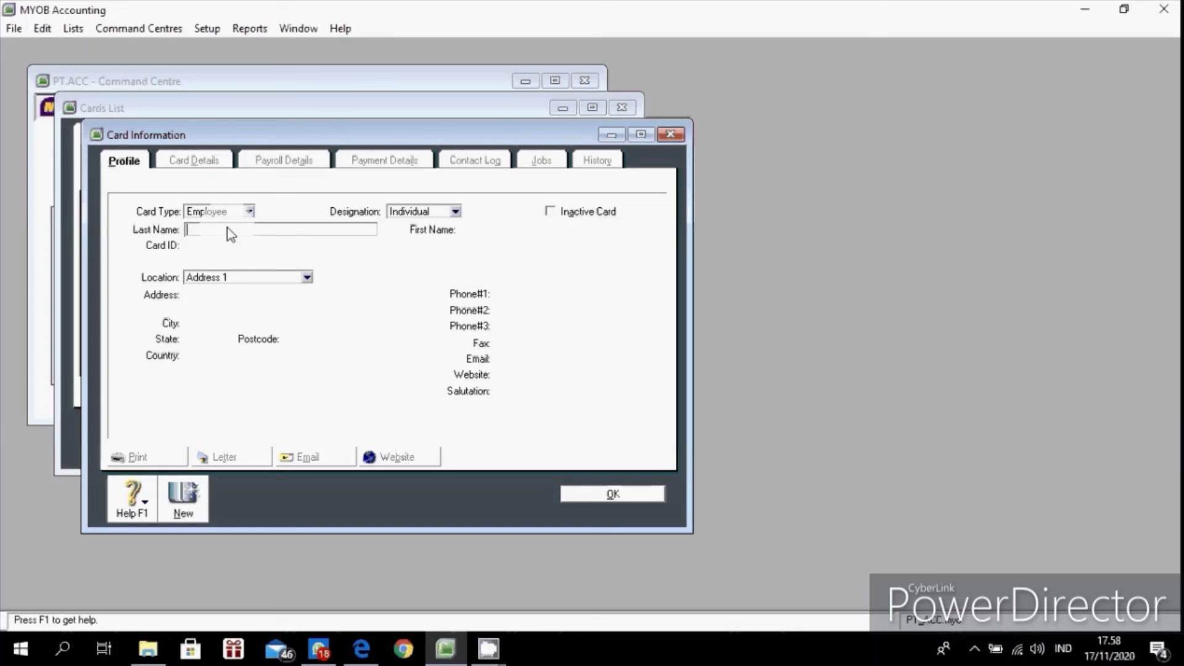
type("JOY")
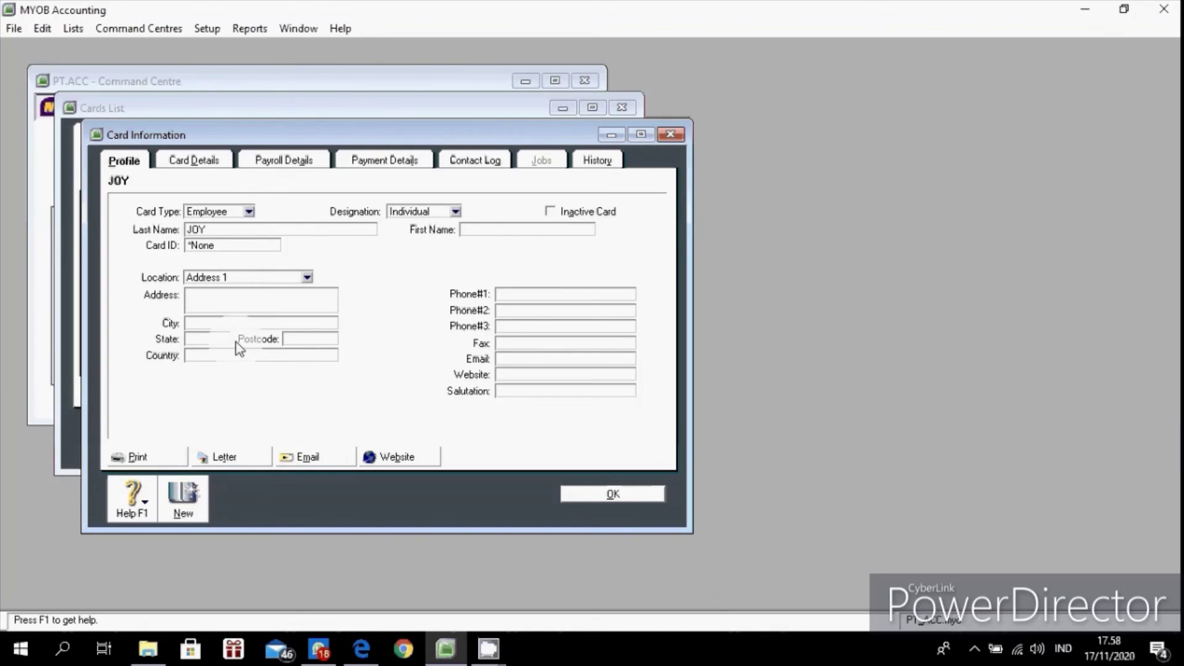
left_click(235, 359)
type("INDONESIA")
Step: Create a second employee card with the employee's last name and the country SINGAPORE, then save it and close the cards list
left_click(176, 511)
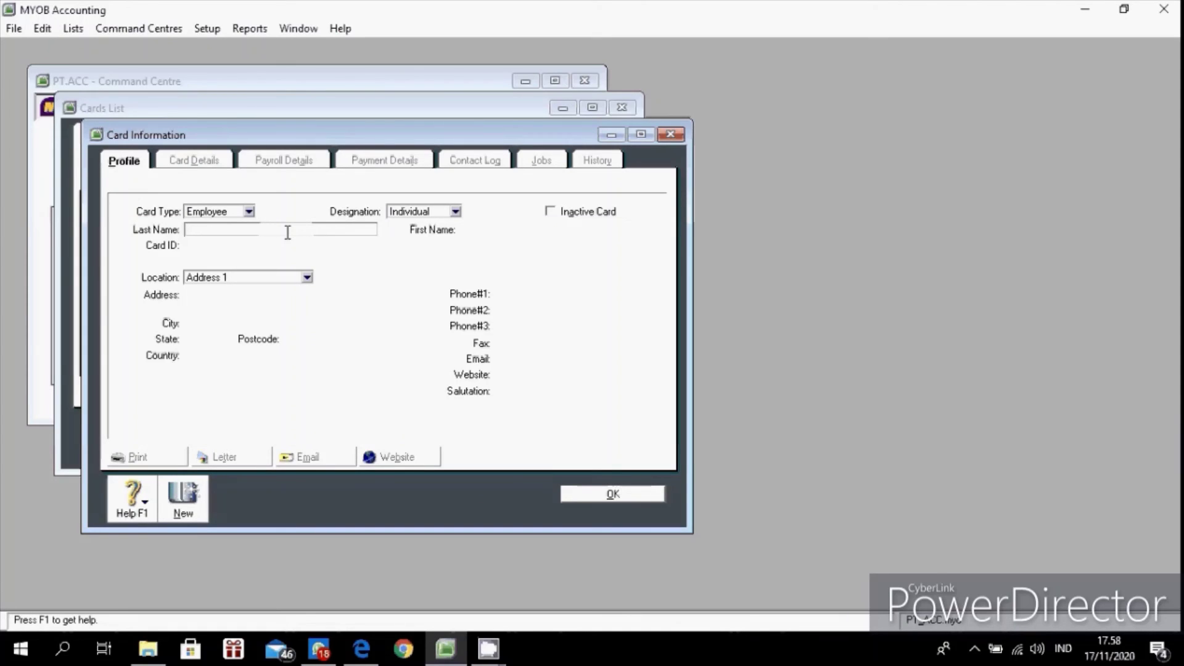
type("KEN")
key("Tab")
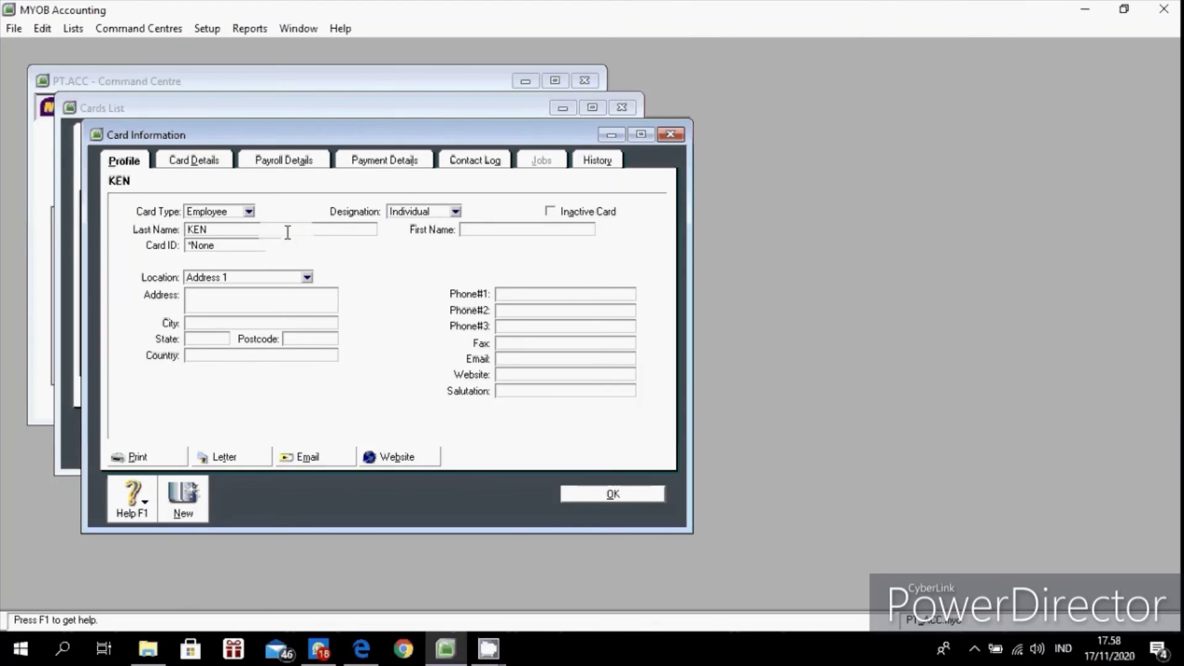
left_click(298, 357)
type("SINGAPORE")
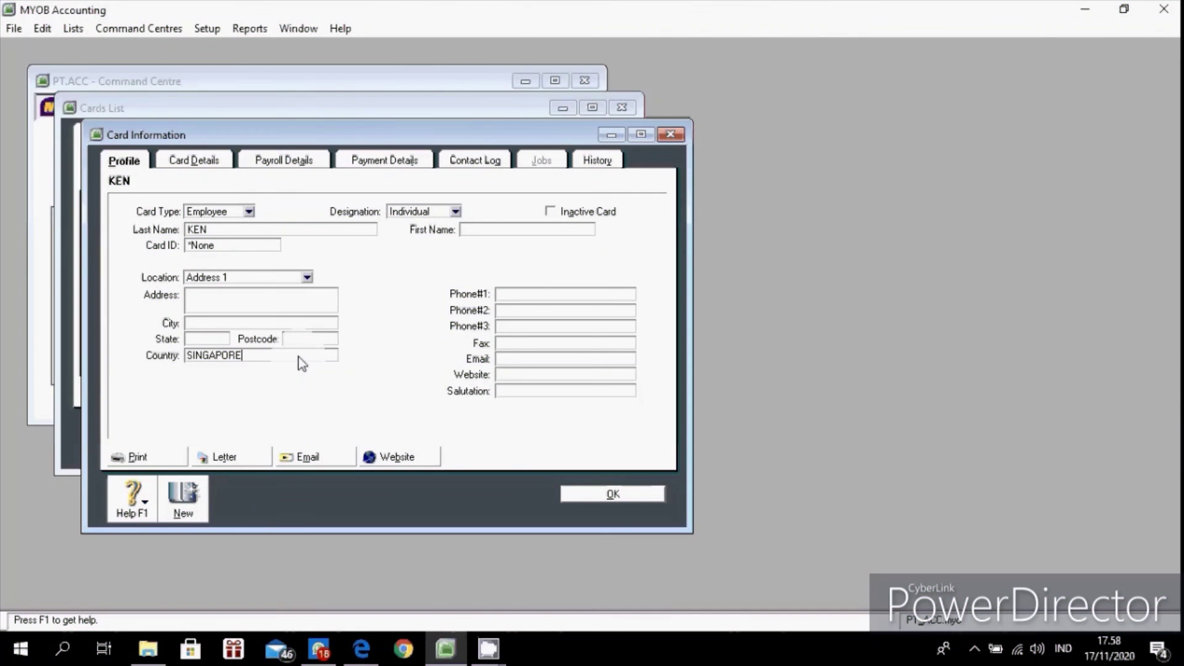
left_click(601, 499)
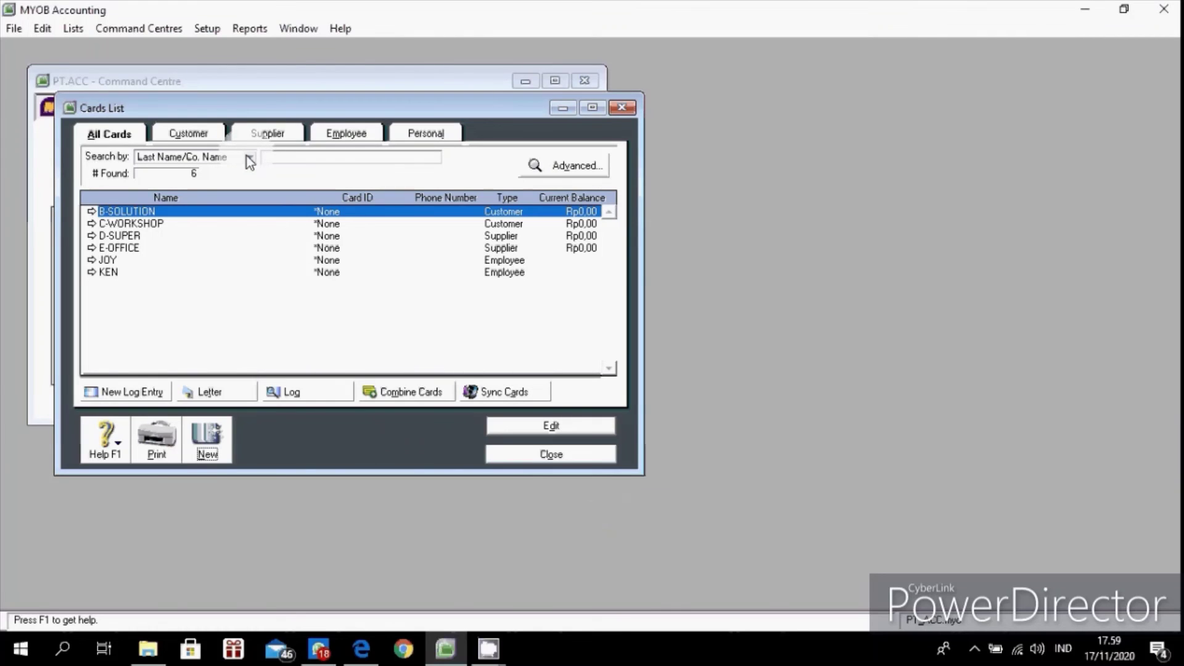
left_click(576, 454)
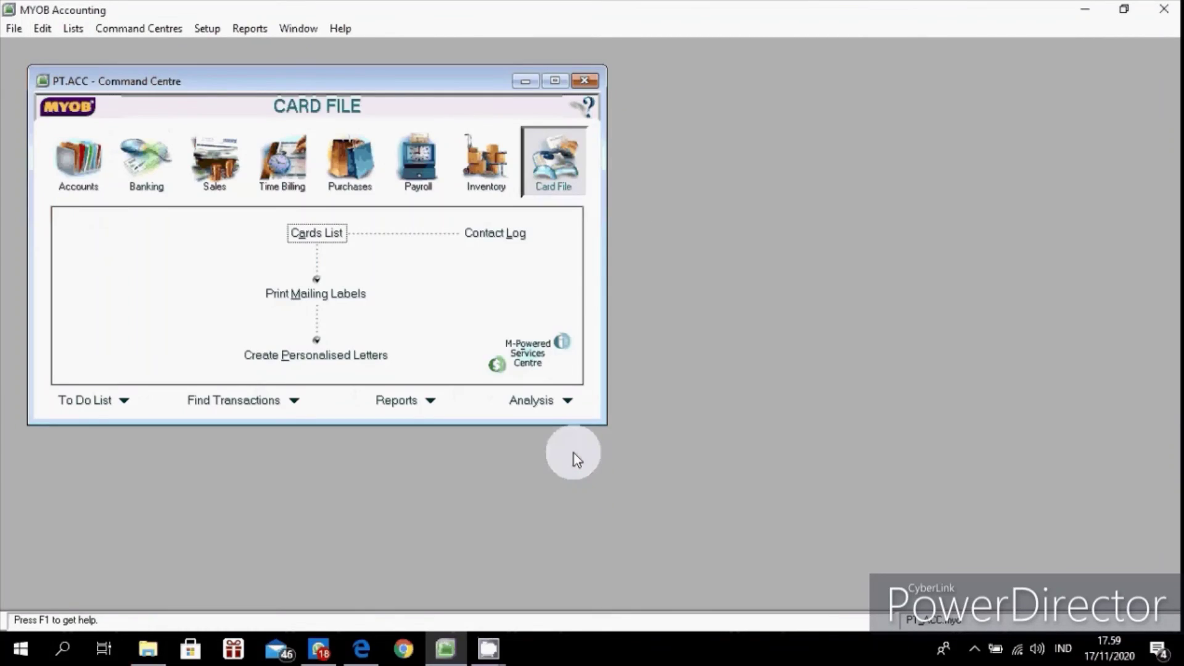